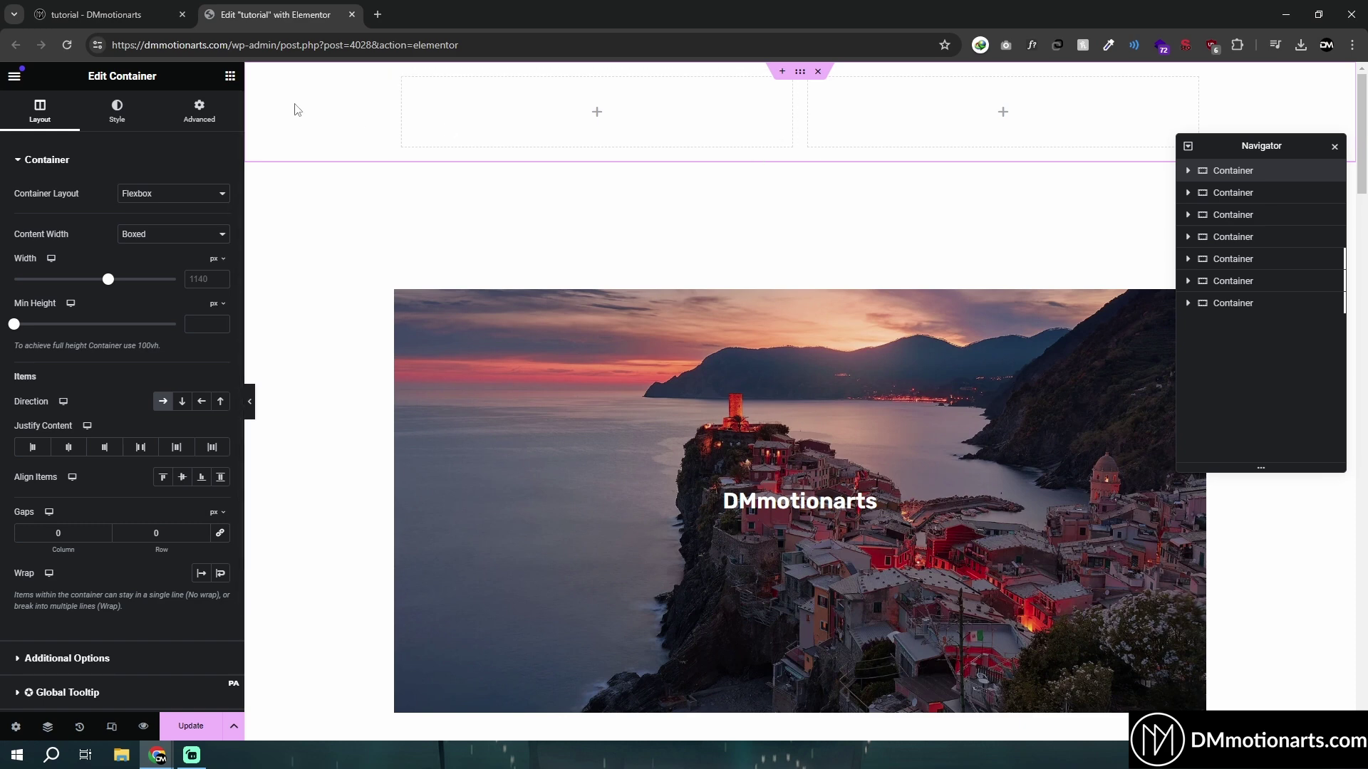
Drag a Heading widget into the right column and set its Motion Effects Sticky to Top
{"action": "left_click", "coordinate": [228, 78]}
{"action": "left_click_drag", "start_coordinate": [64, 330], "coordinate": [983, 139]}
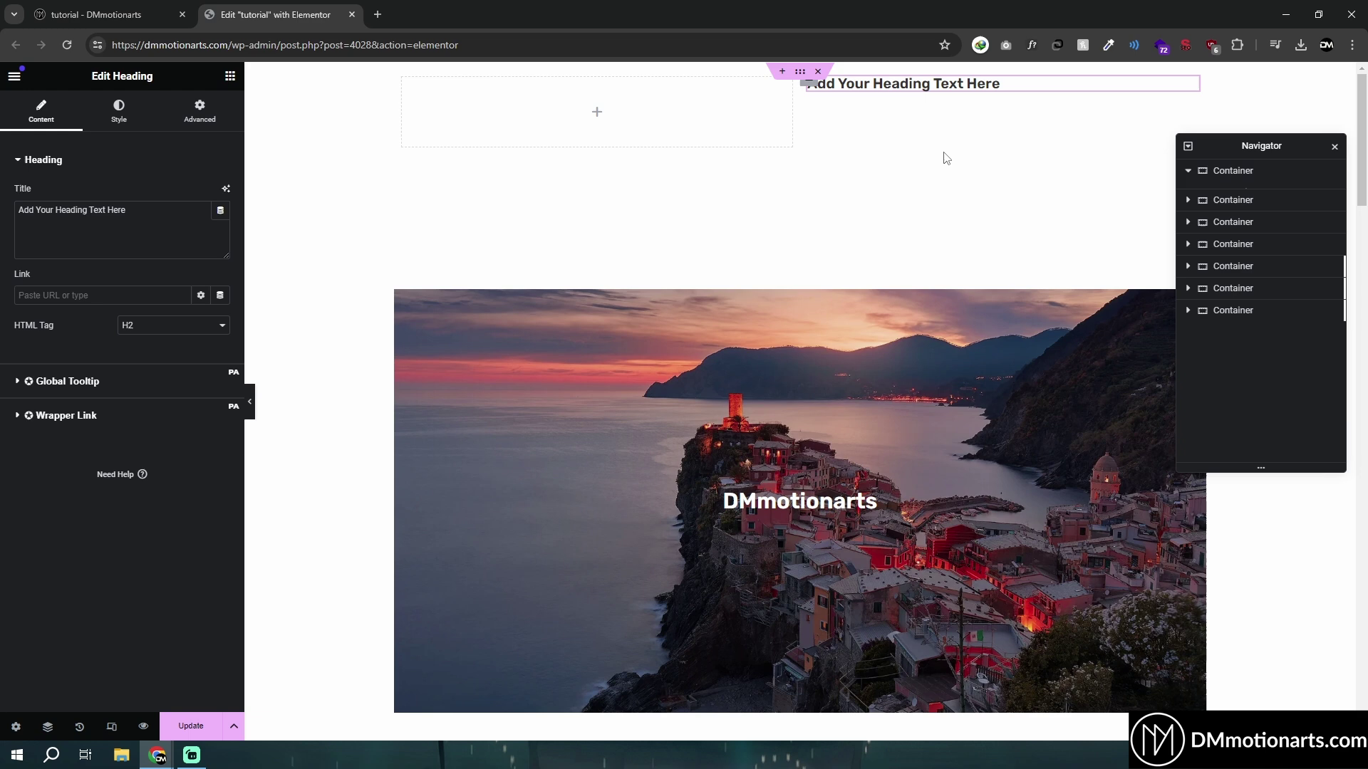
{"action": "left_click", "coordinate": [200, 111]}
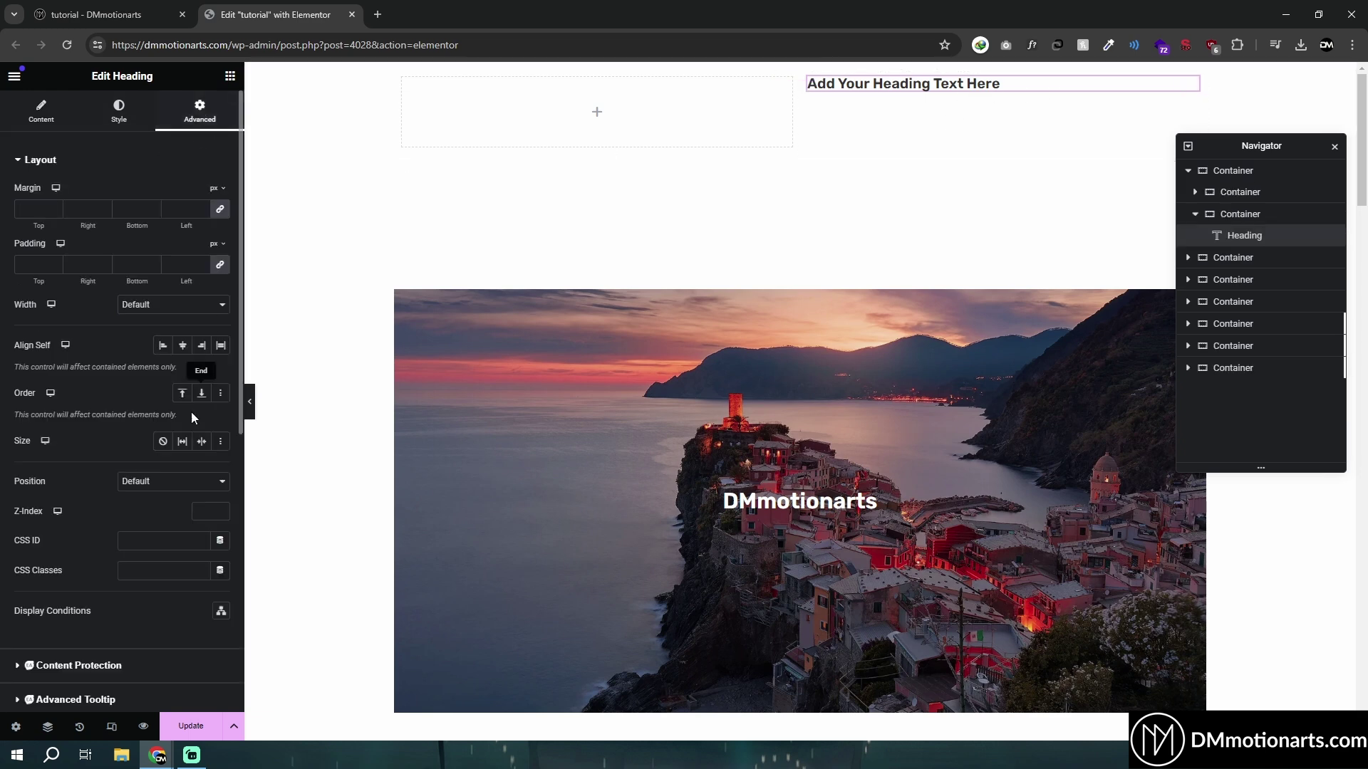
{"action": "left_click", "coordinate": [143, 496]}
{"action": "scroll", "coordinate": [85, 492], "scroll_direction": "down", "scroll_amount": 4}
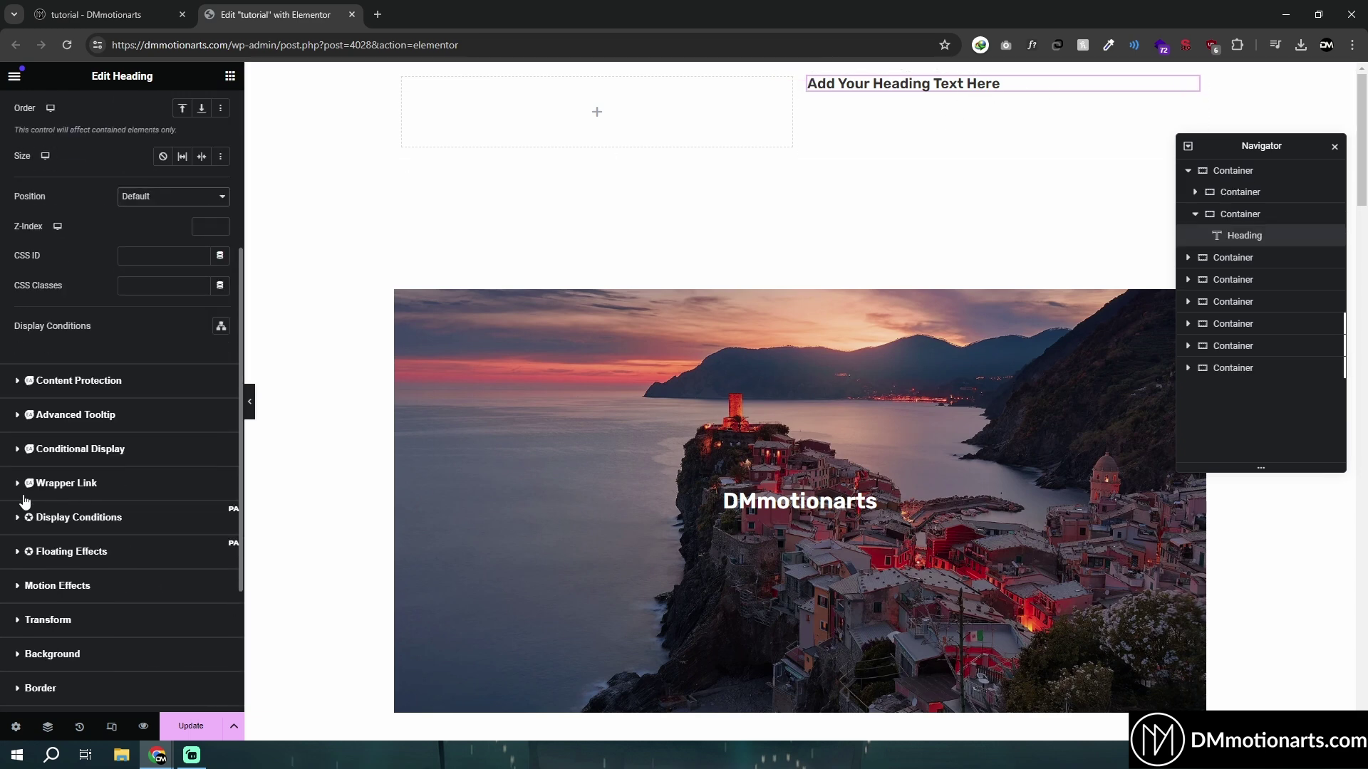
{"action": "scroll", "coordinate": [25, 500], "scroll_direction": "down", "scroll_amount": 1}
{"action": "left_click", "coordinate": [57, 516]}
{"action": "scroll", "coordinate": [121, 545], "scroll_direction": "down", "scroll_amount": 1}
{"action": "left_click", "coordinate": [150, 433]}
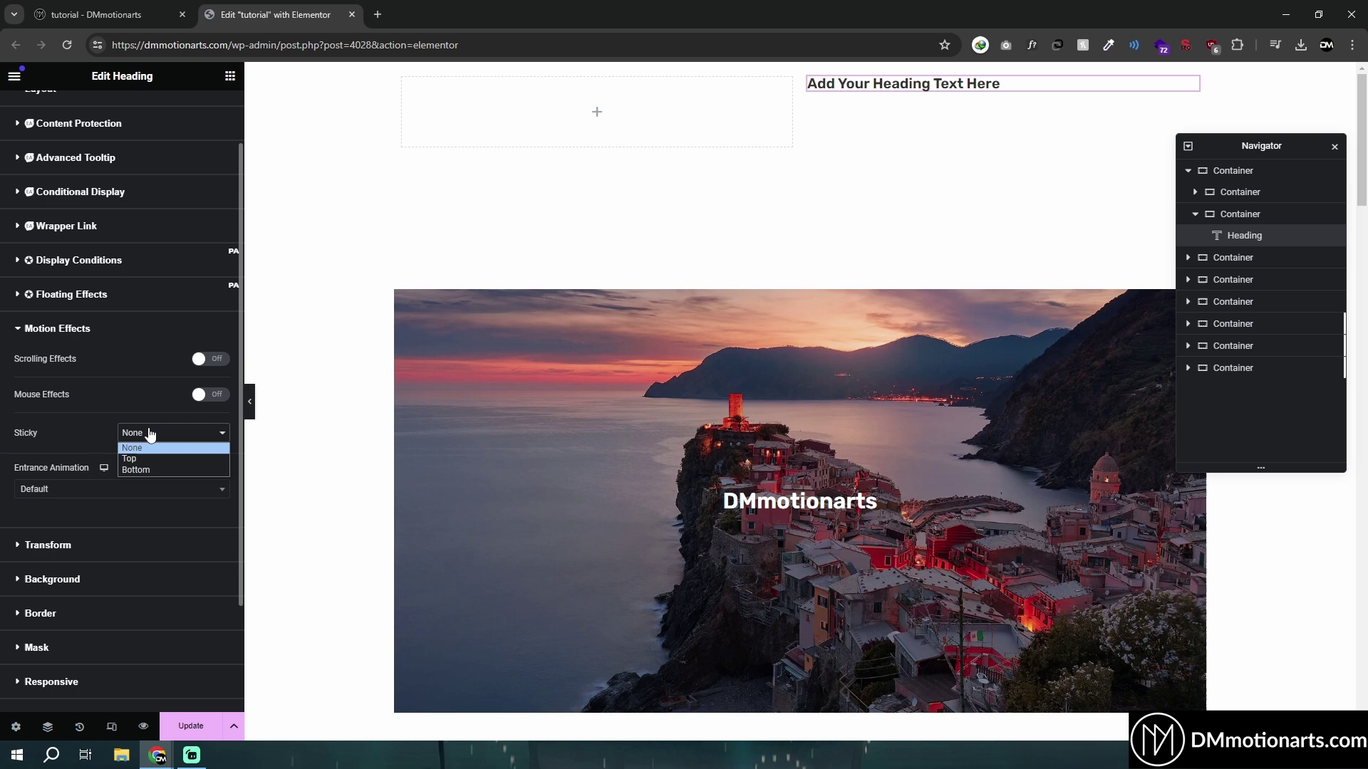
{"action": "left_click", "coordinate": [130, 458]}
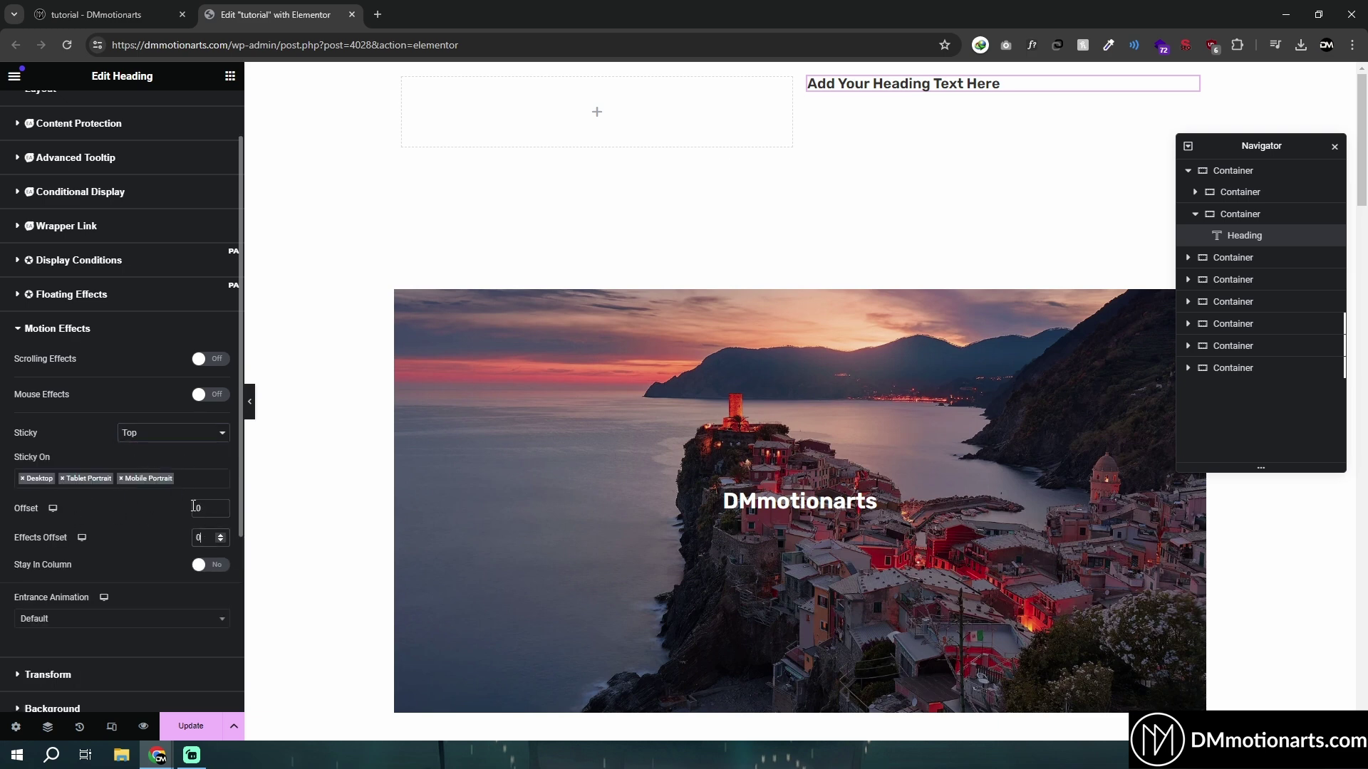
Scroll the preview to test the sticky heading, then switch Stay In Column to Yes
{"action": "scroll", "coordinate": [589, 330], "scroll_direction": "down", "scroll_amount": 5}
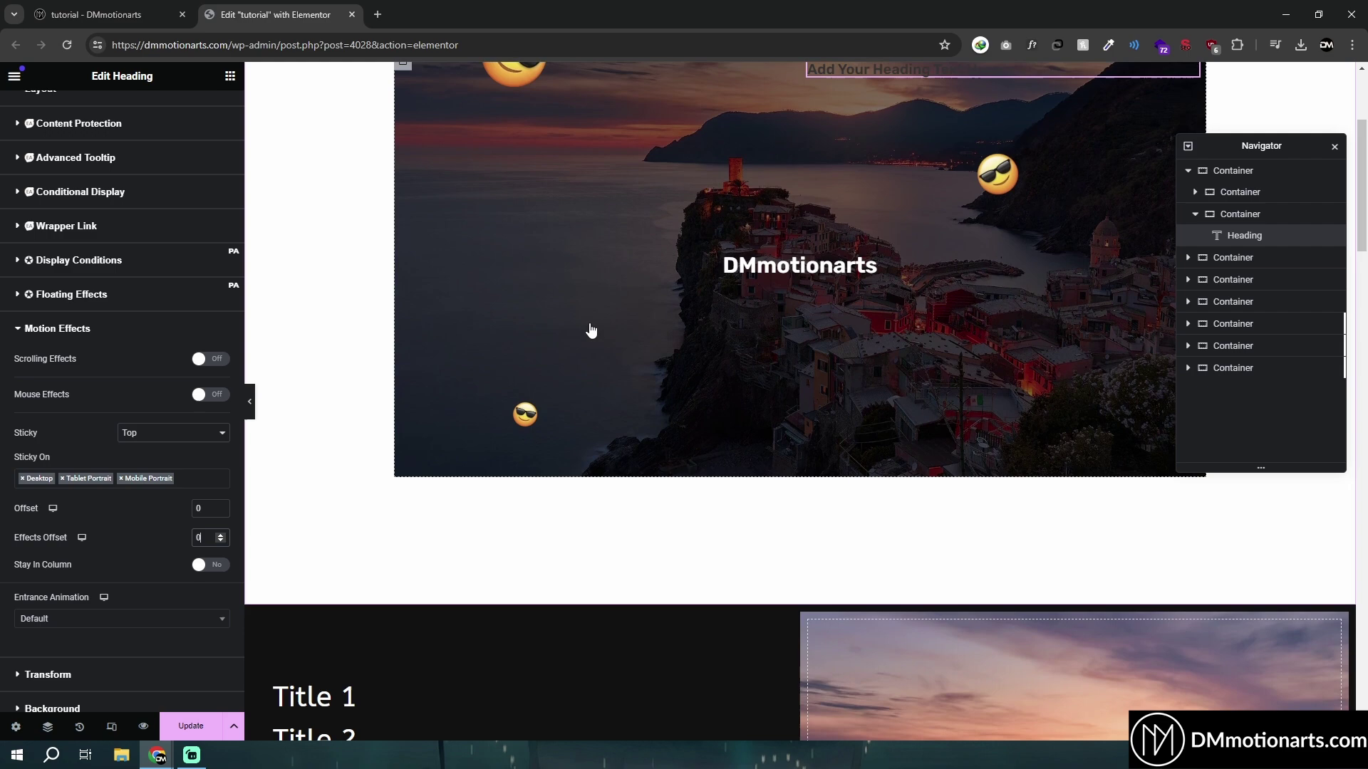
{"action": "scroll", "coordinate": [916, 409], "scroll_direction": "up", "scroll_amount": 5}
{"action": "scroll", "coordinate": [871, 365], "scroll_direction": "down", "scroll_amount": 8}
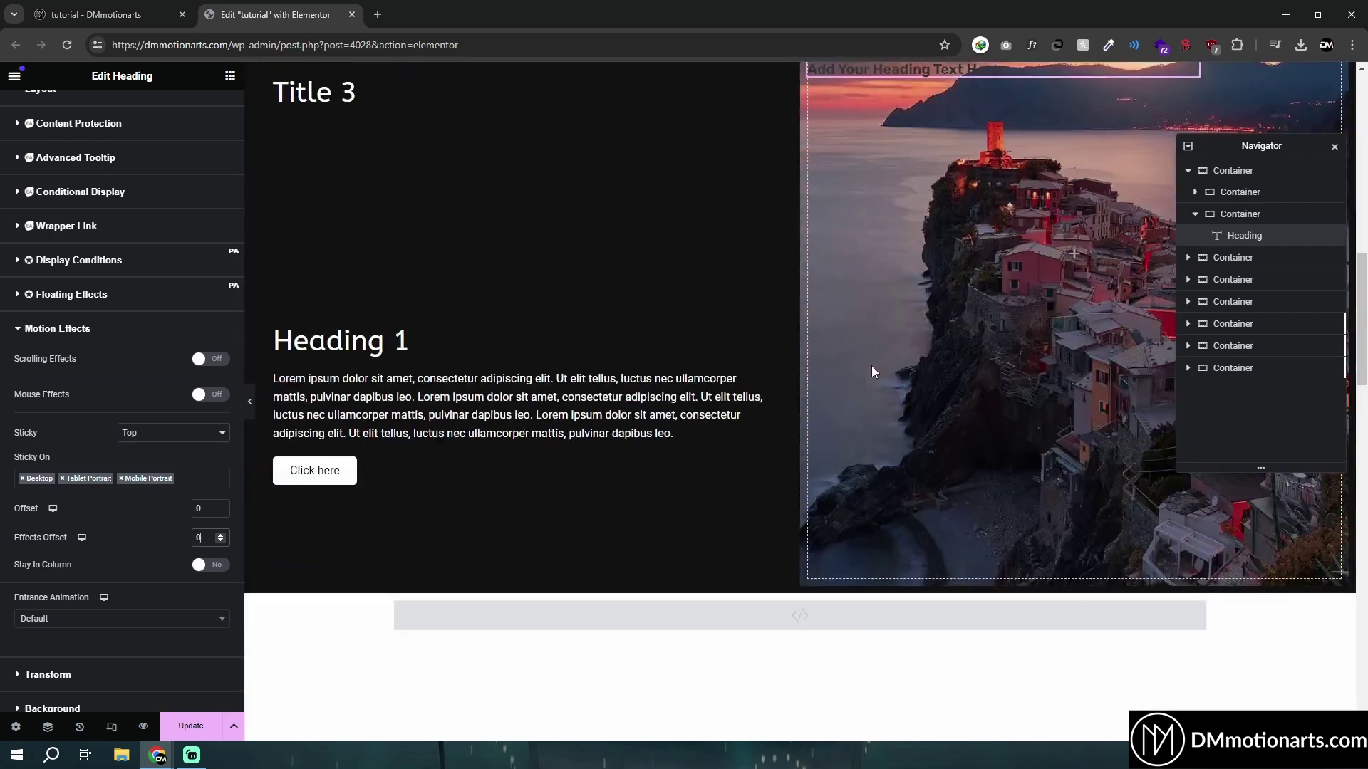
{"action": "scroll", "coordinate": [892, 242], "scroll_direction": "down", "scroll_amount": 6}
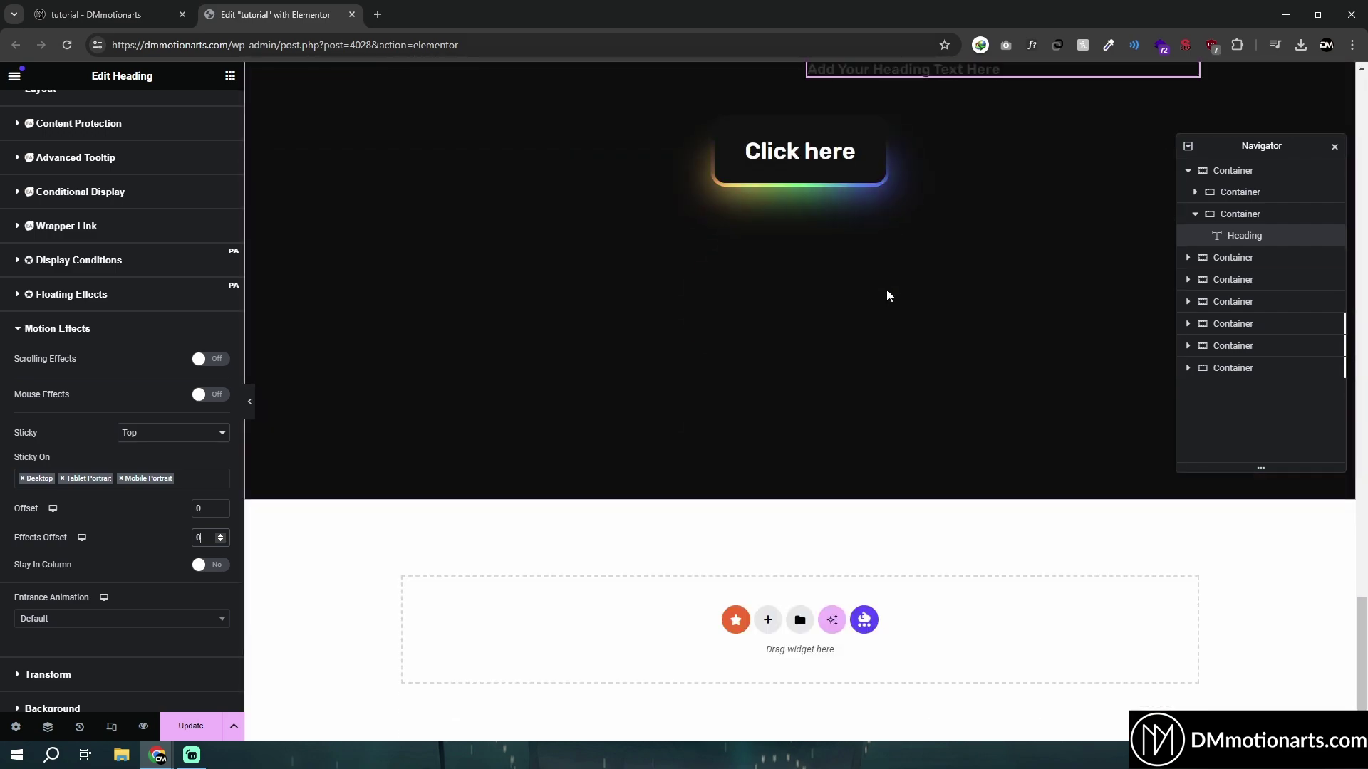
{"action": "scroll", "coordinate": [931, 455], "scroll_direction": "up", "scroll_amount": 15}
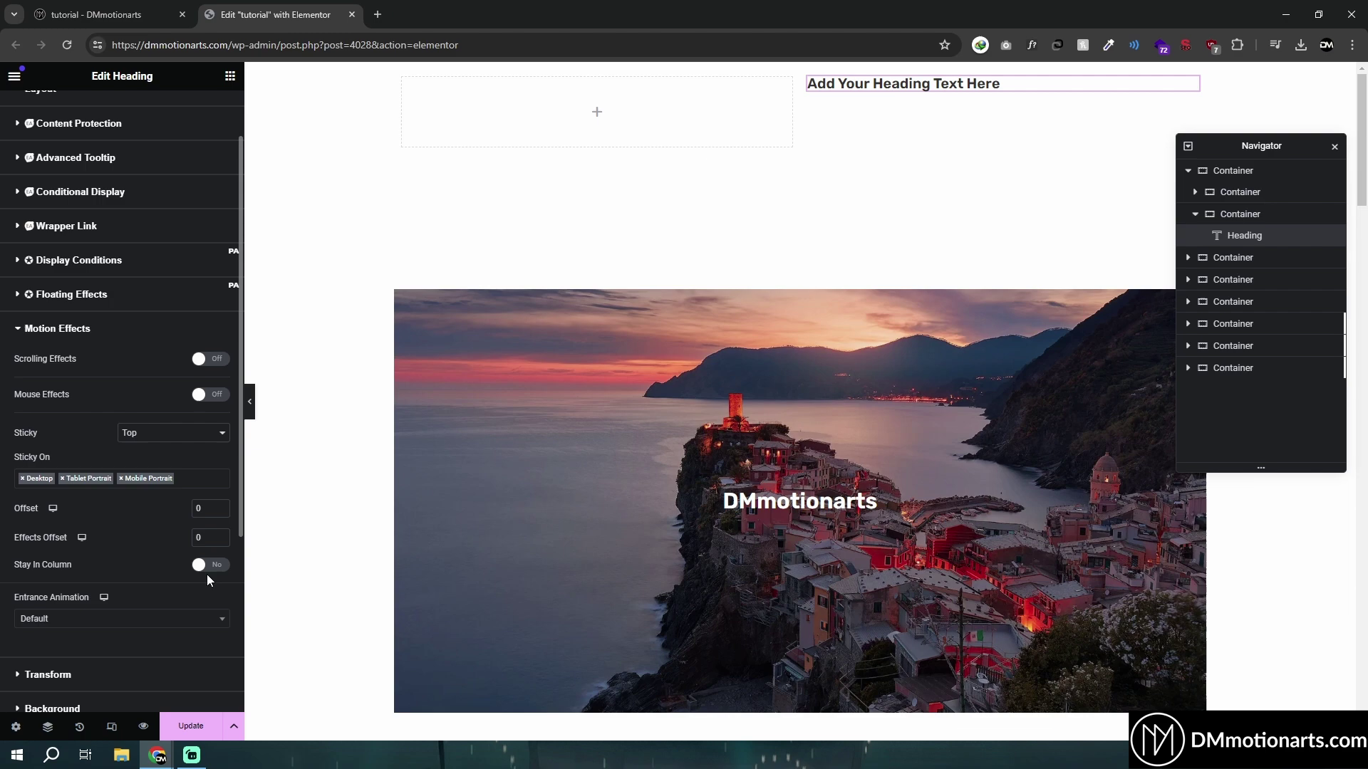
{"action": "left_click", "coordinate": [211, 564]}
{"action": "scroll", "coordinate": [891, 270], "scroll_direction": "down", "scroll_amount": 2}
{"action": "scroll", "coordinate": [891, 269], "scroll_direction": "up", "scroll_amount": 2}
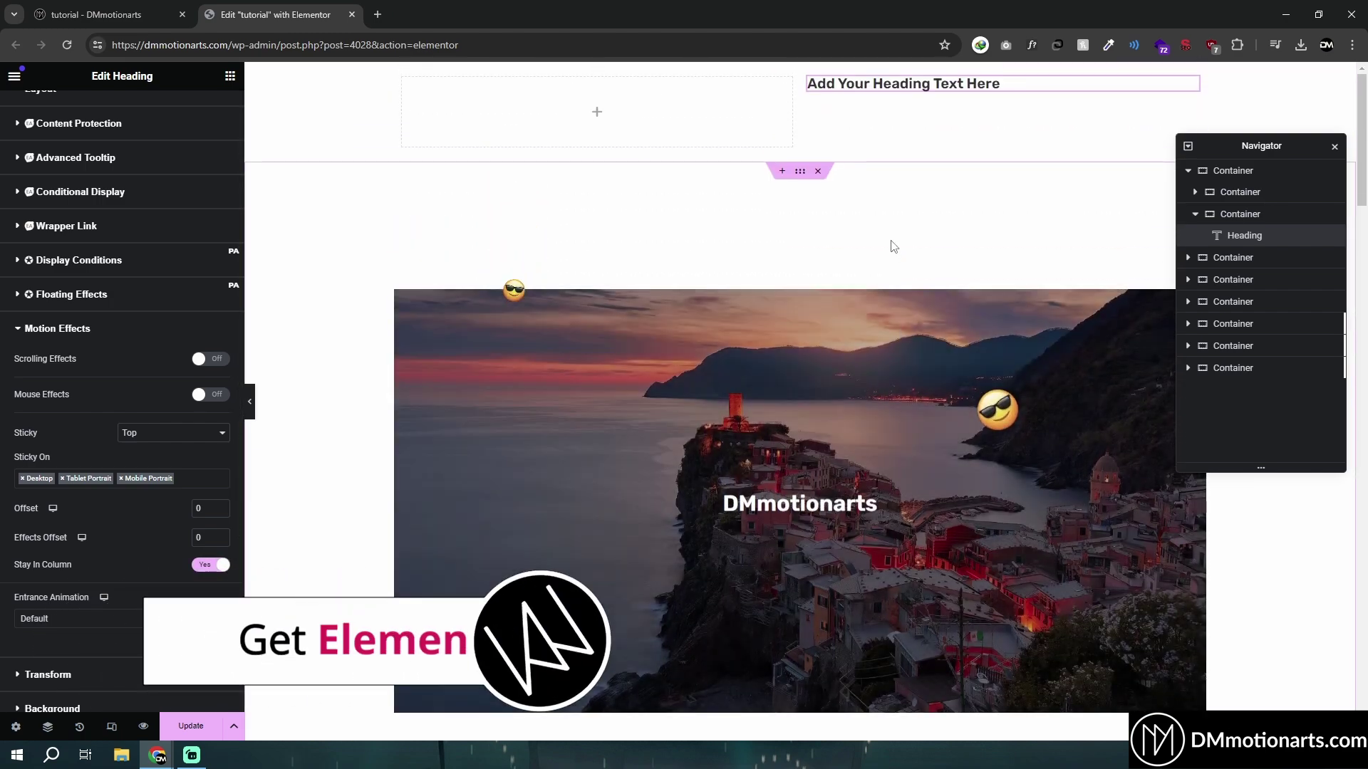
Set the outer two-column container's Min Height to 456 px
{"action": "left_click", "coordinate": [799, 85]}
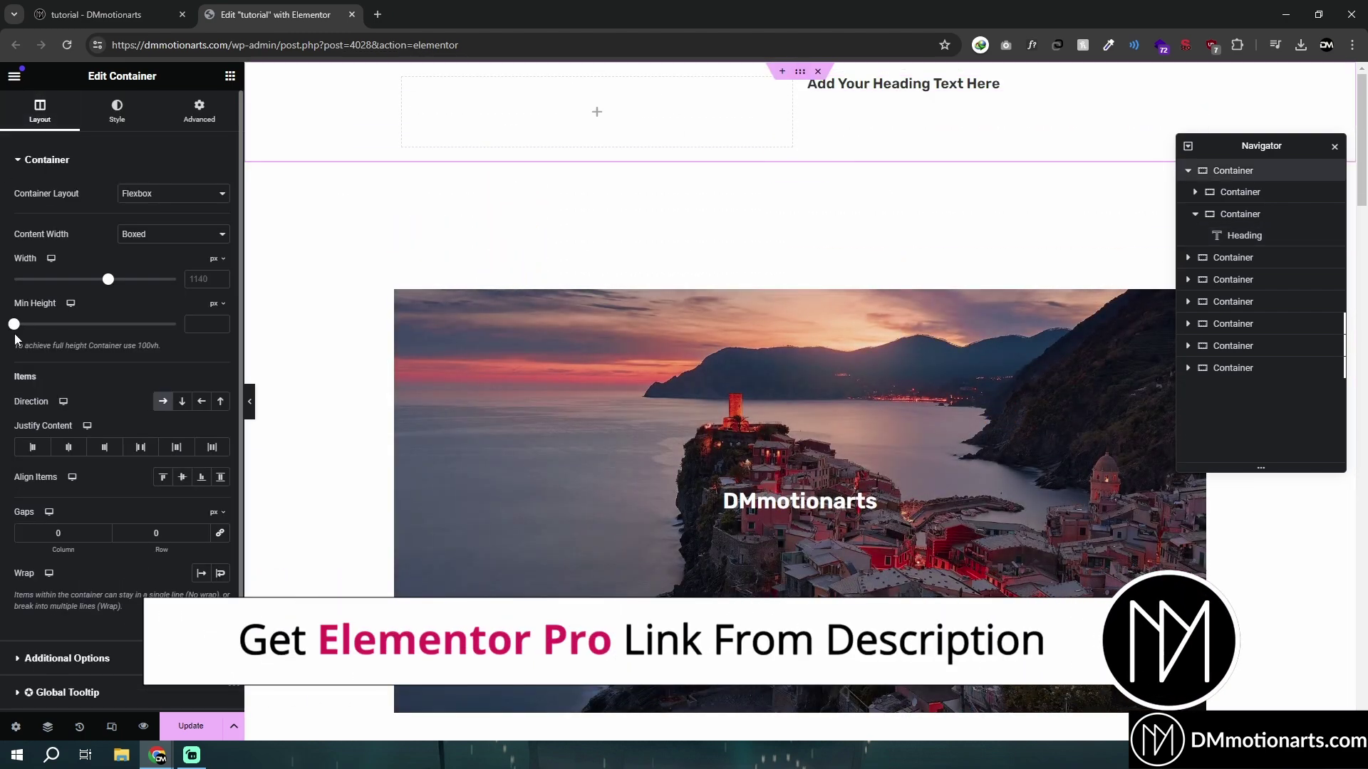
{"action": "left_click_drag", "start_coordinate": [48, 333], "coordinate": [65, 325]}
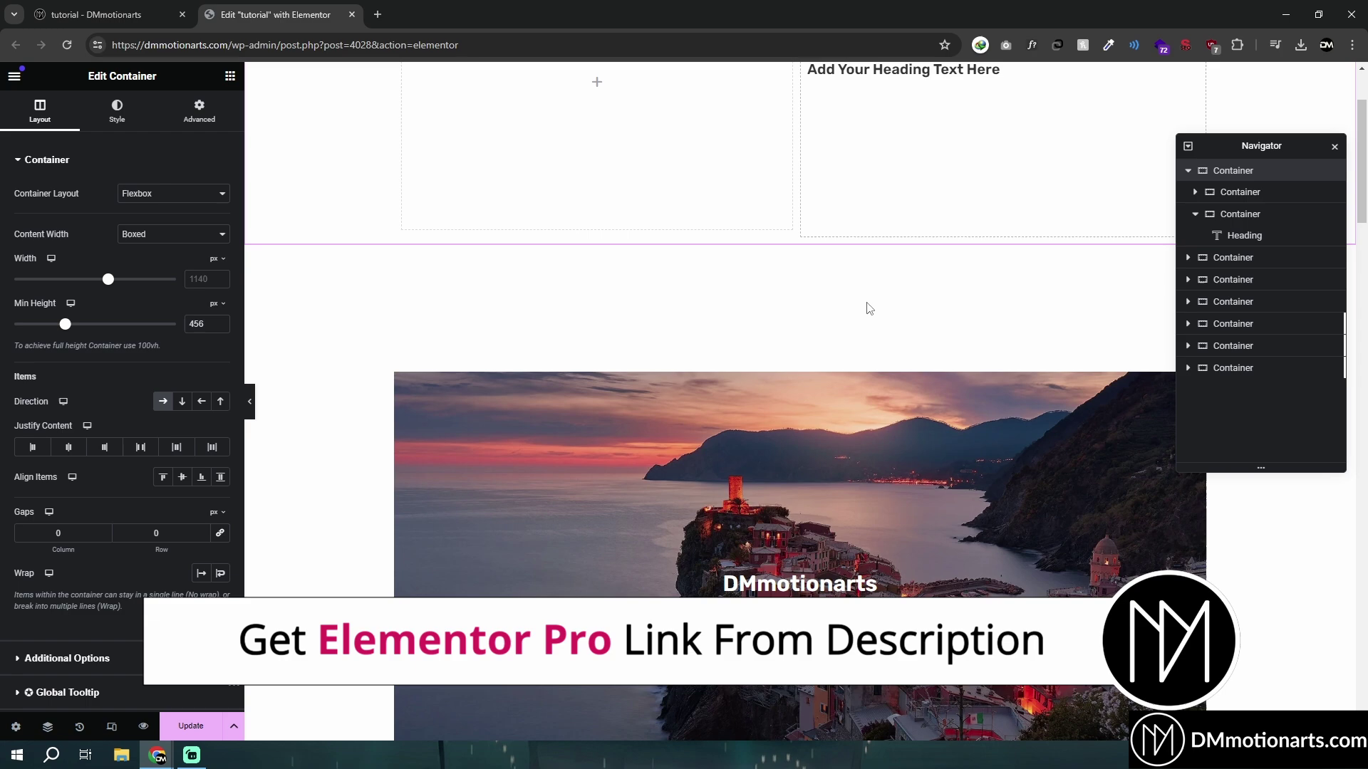
{"action": "scroll", "coordinate": [866, 302], "scroll_direction": "down", "scroll_amount": 2}
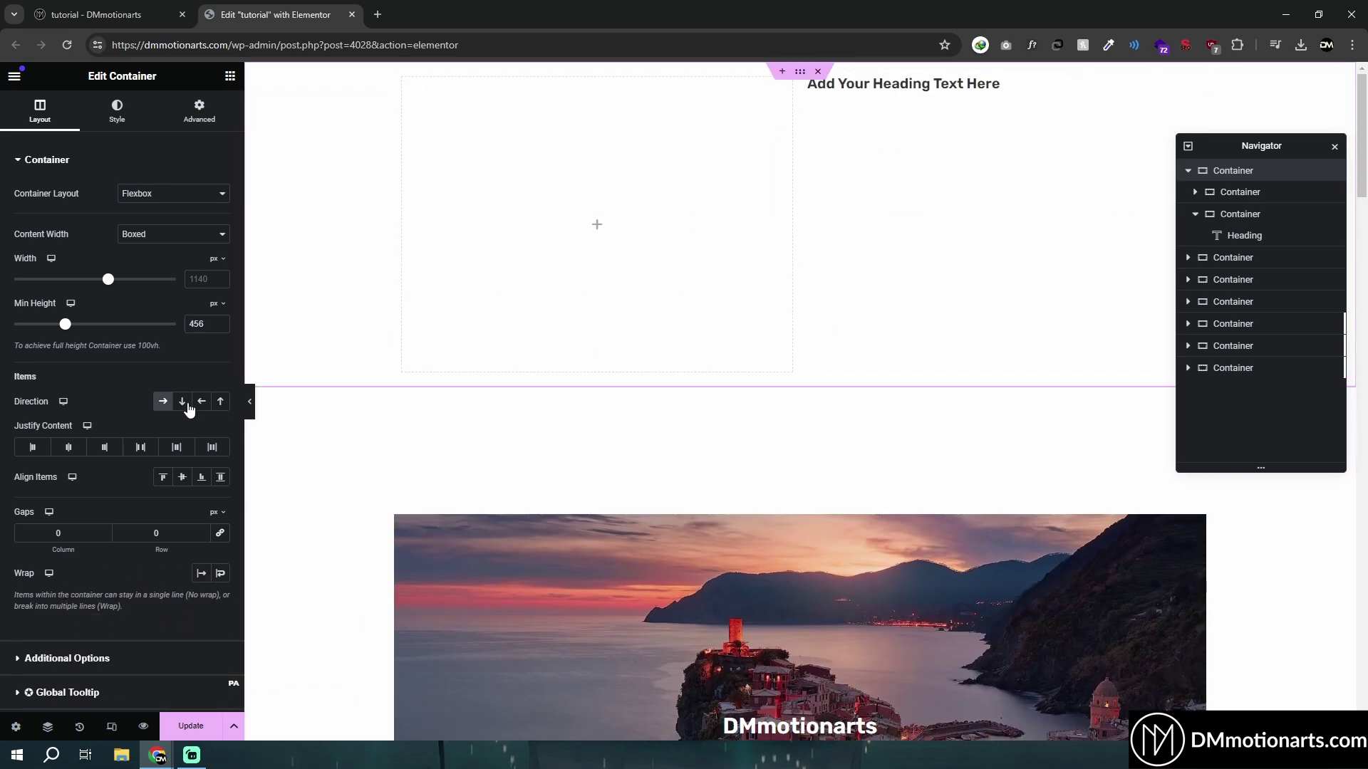
Switch the heading's Sticky to Bottom, then to None, and collapse Motion Effects
{"action": "left_click", "coordinate": [1190, 84]}
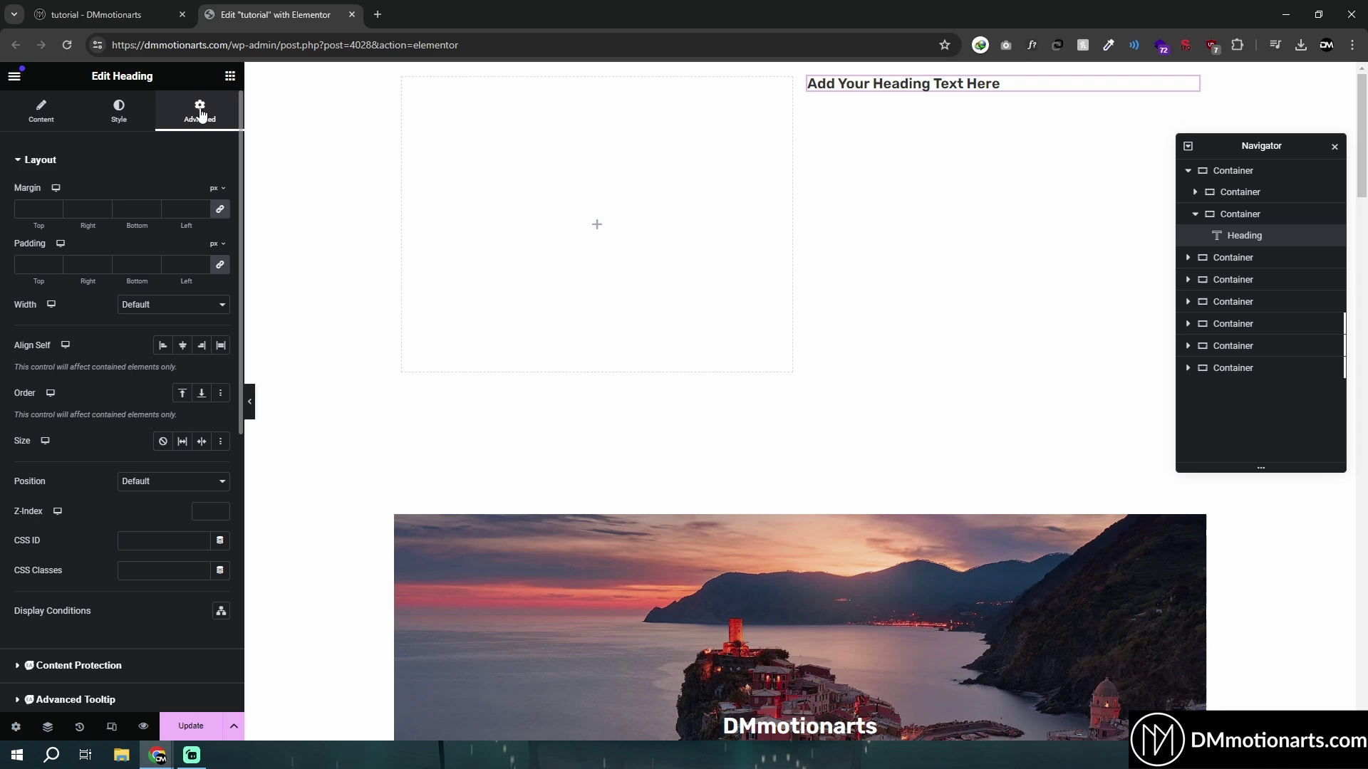
{"action": "scroll", "coordinate": [76, 421], "scroll_direction": "down", "scroll_amount": 5}
{"action": "left_click", "coordinate": [27, 529]}
{"action": "scroll", "coordinate": [161, 397], "scroll_direction": "down", "scroll_amount": 4}
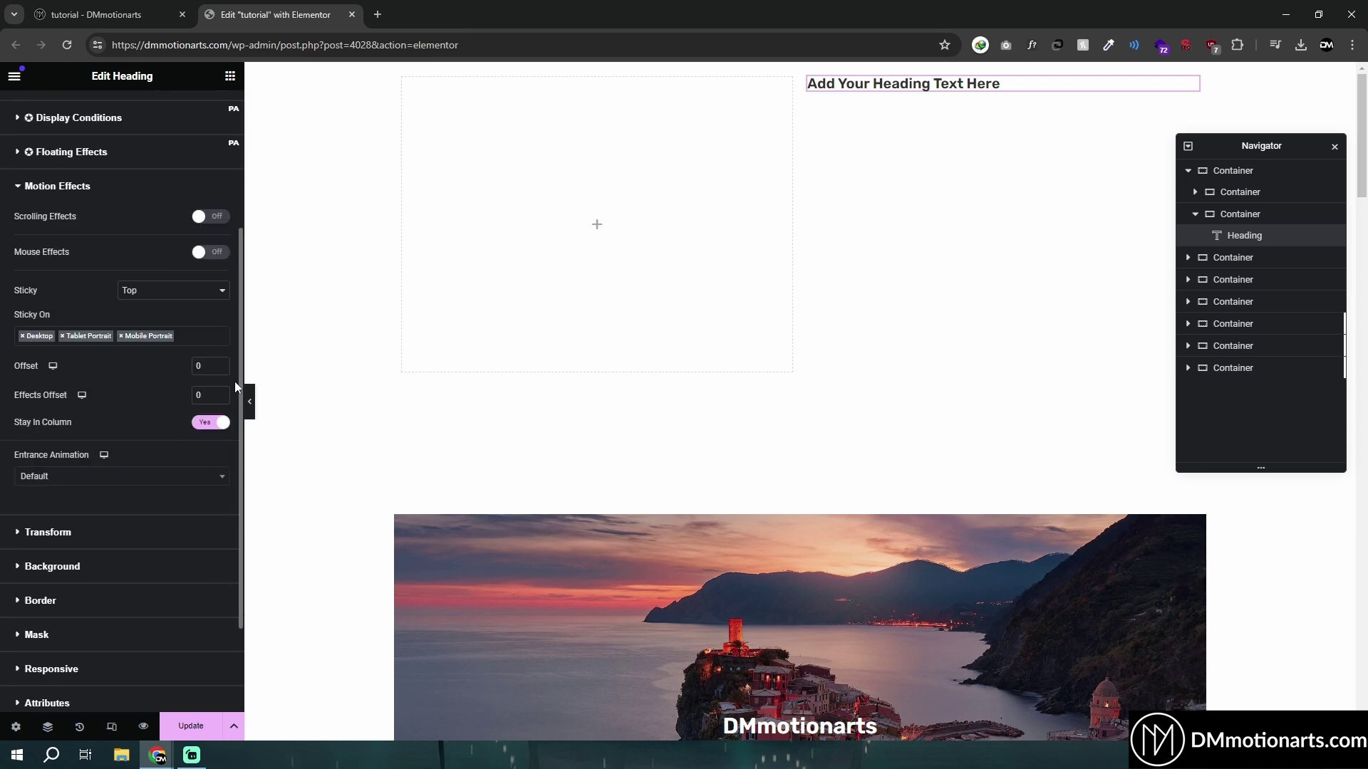
{"action": "left_click", "coordinate": [185, 292]}
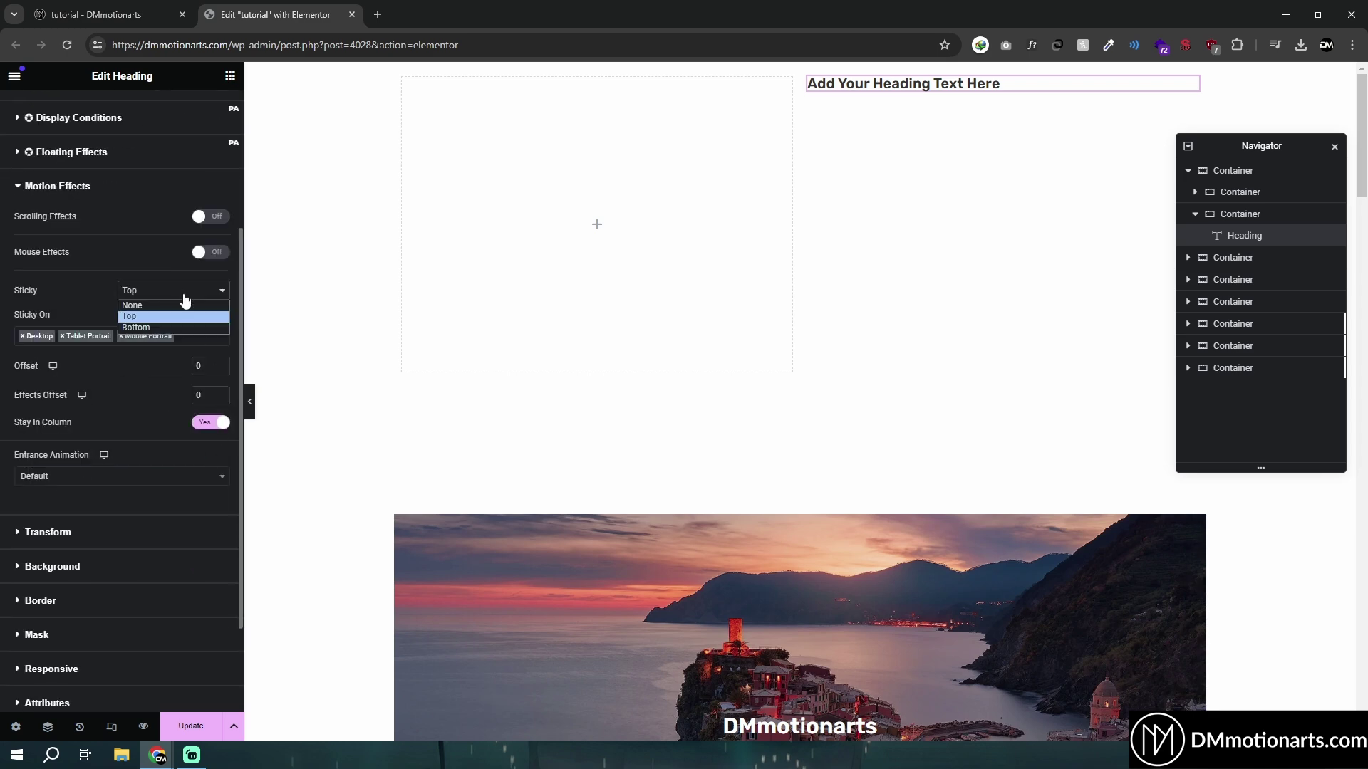
{"action": "left_click", "coordinate": [169, 329]}
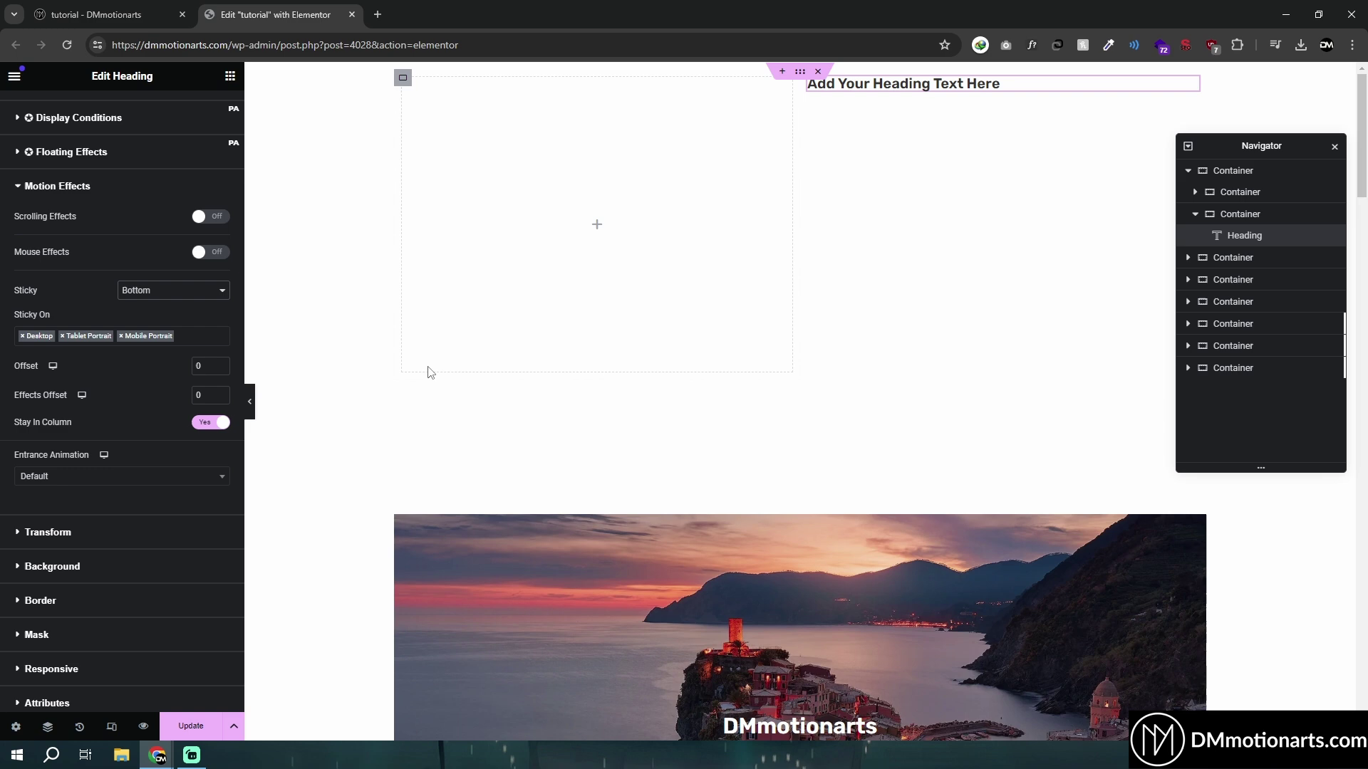
{"action": "left_click", "coordinate": [191, 290]}
{"action": "left_click", "coordinate": [193, 302]}
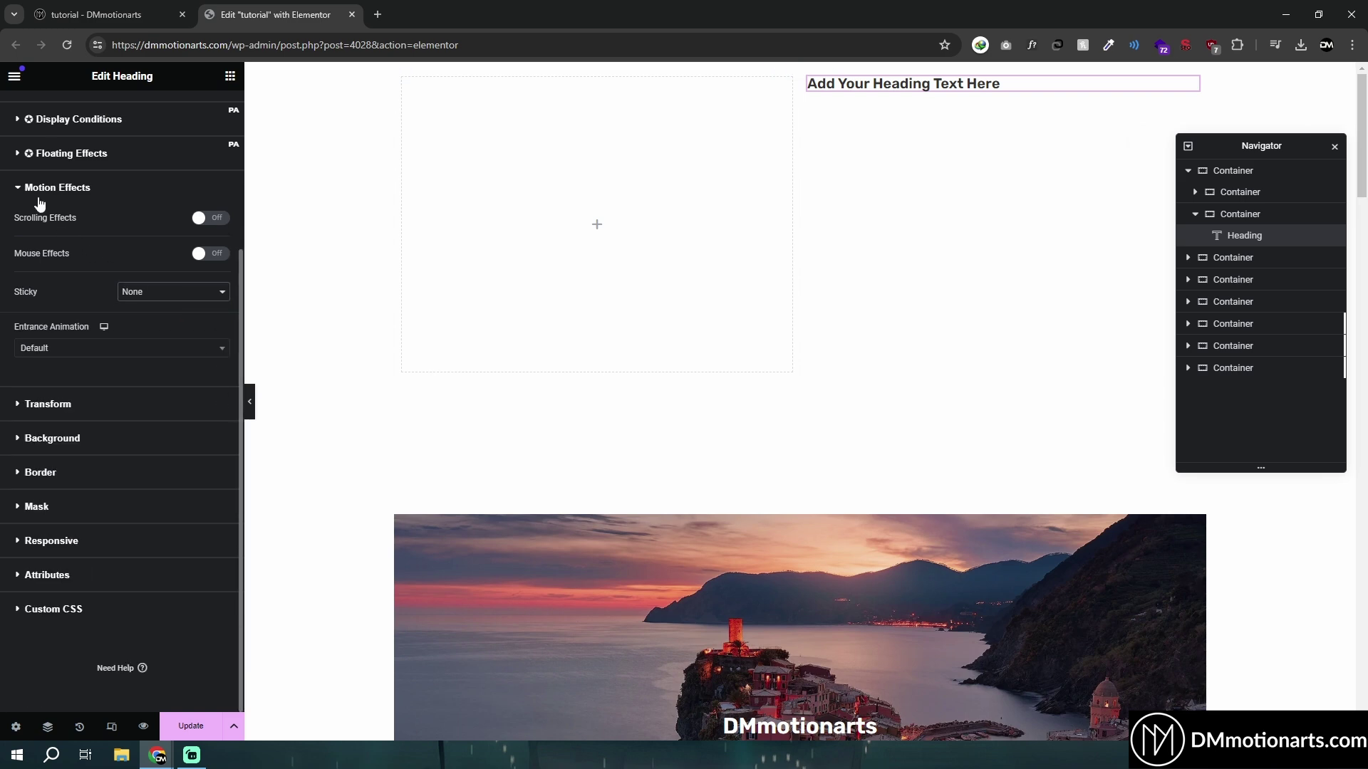
{"action": "left_click", "coordinate": [38, 188]}
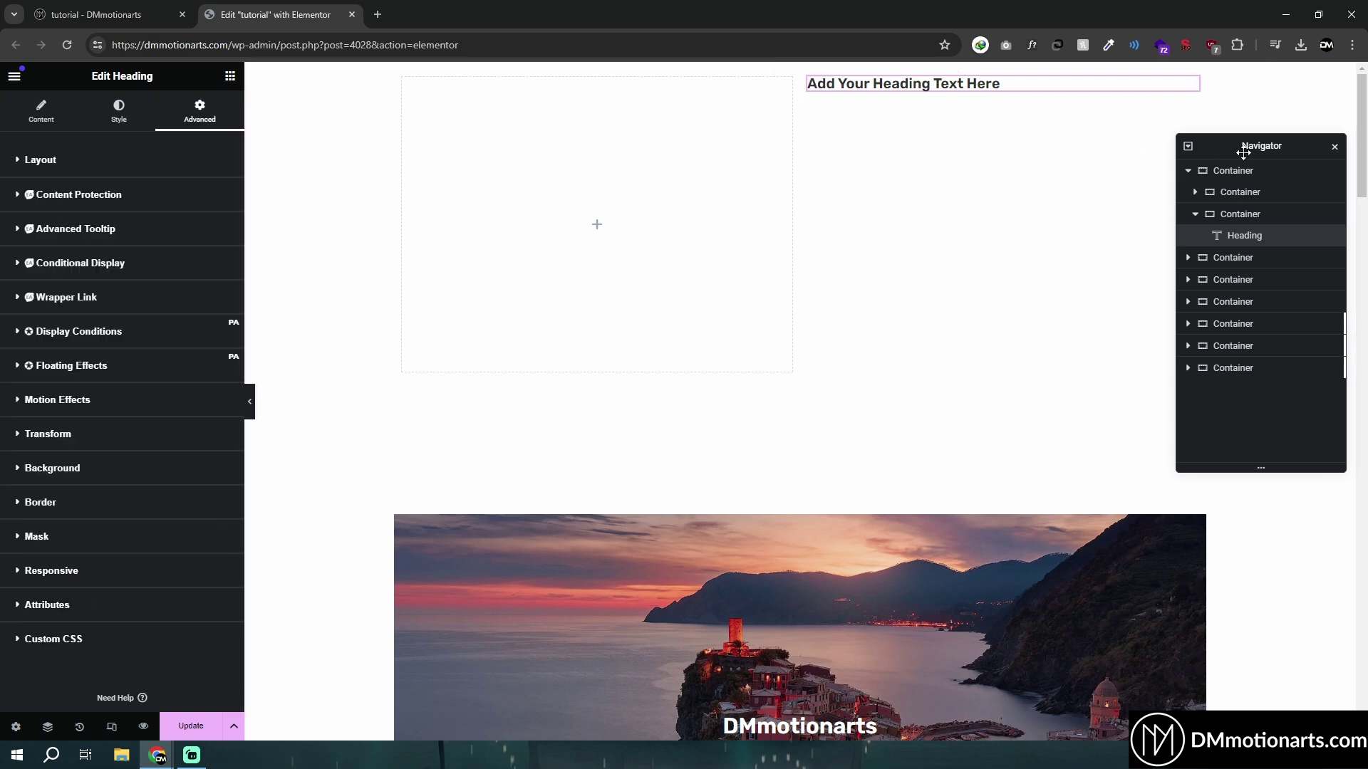
Move the Navigator lower and drag the Heading from the right column into the left column
{"action": "left_click_drag", "start_coordinate": [1243, 158], "coordinate": [1242, 367]}
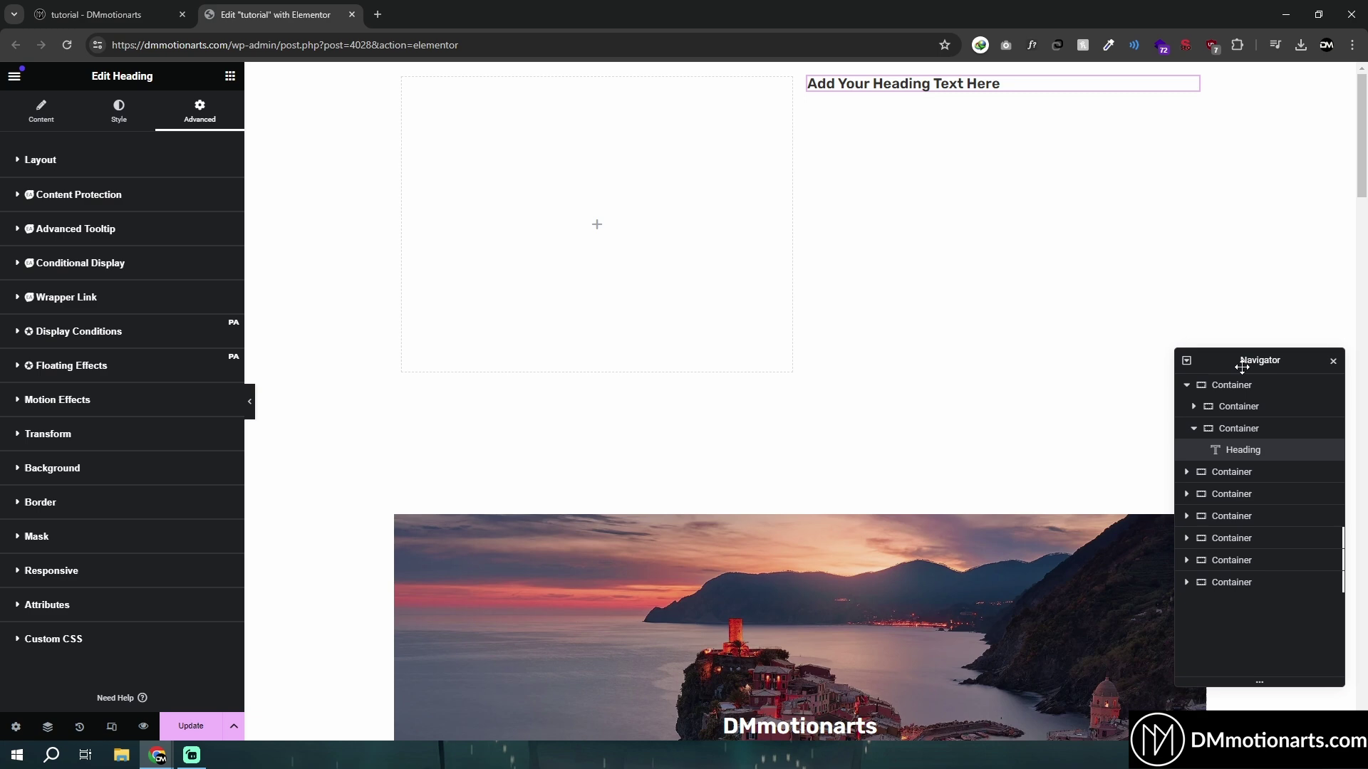
{"action": "left_click", "coordinate": [230, 76]}
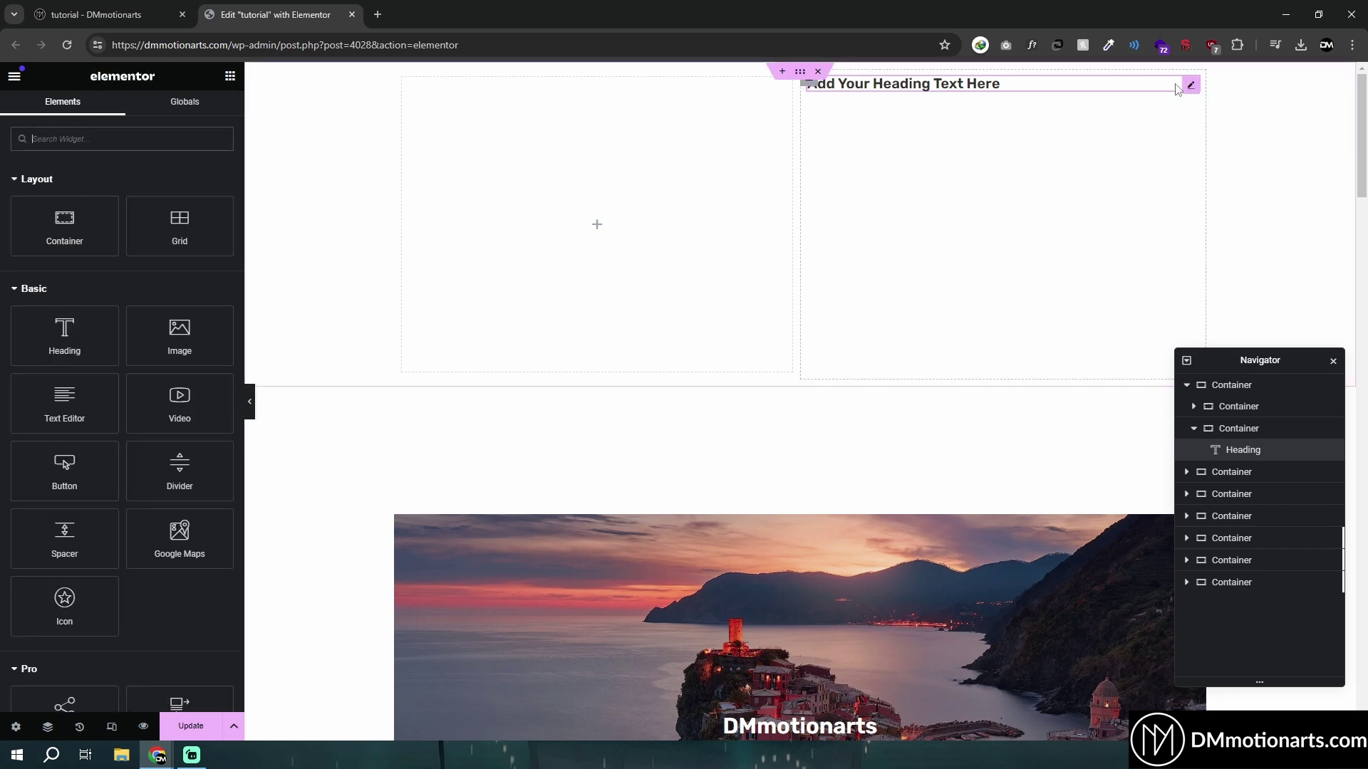
{"action": "left_click_drag", "start_coordinate": [1194, 86], "coordinate": [597, 213]}
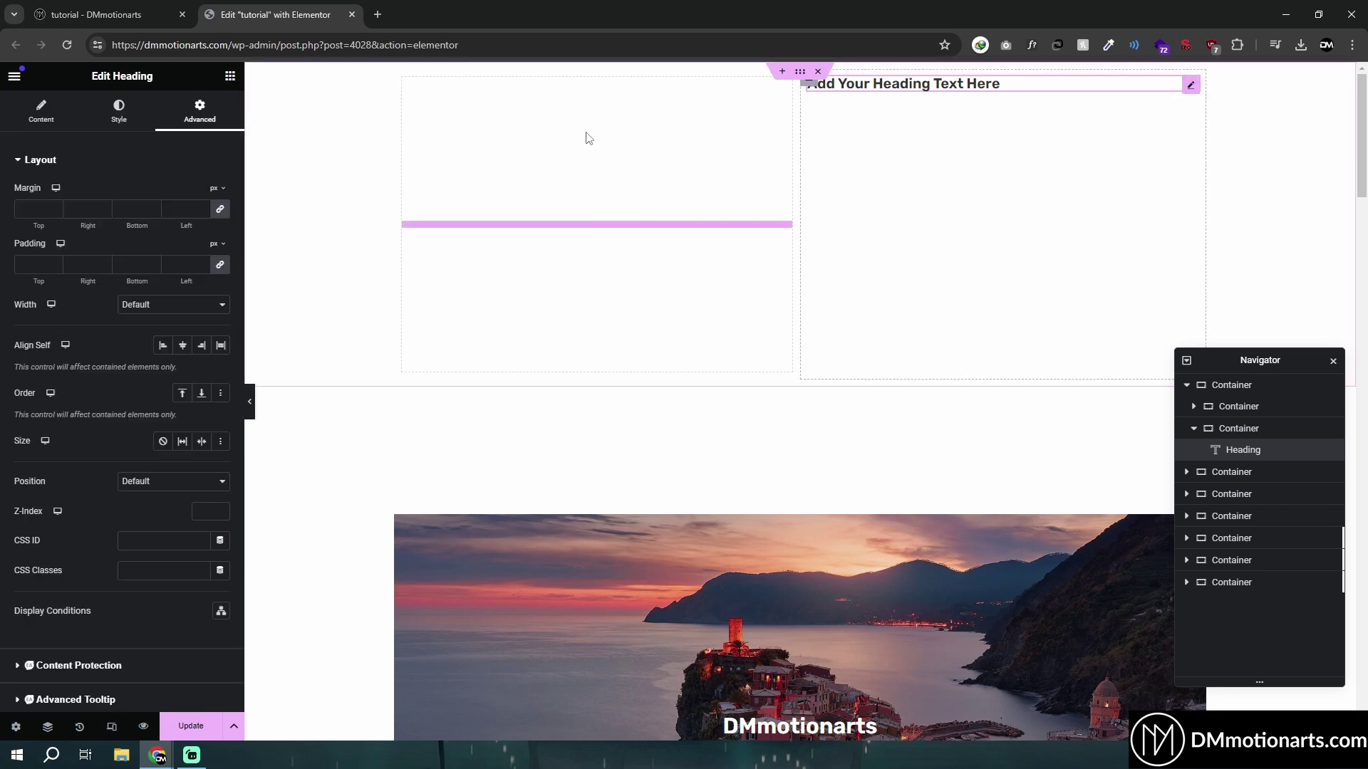
{"action": "left_click_drag", "start_coordinate": [588, 138], "coordinate": [550, 161]}
{"action": "left_click", "coordinate": [230, 77]}
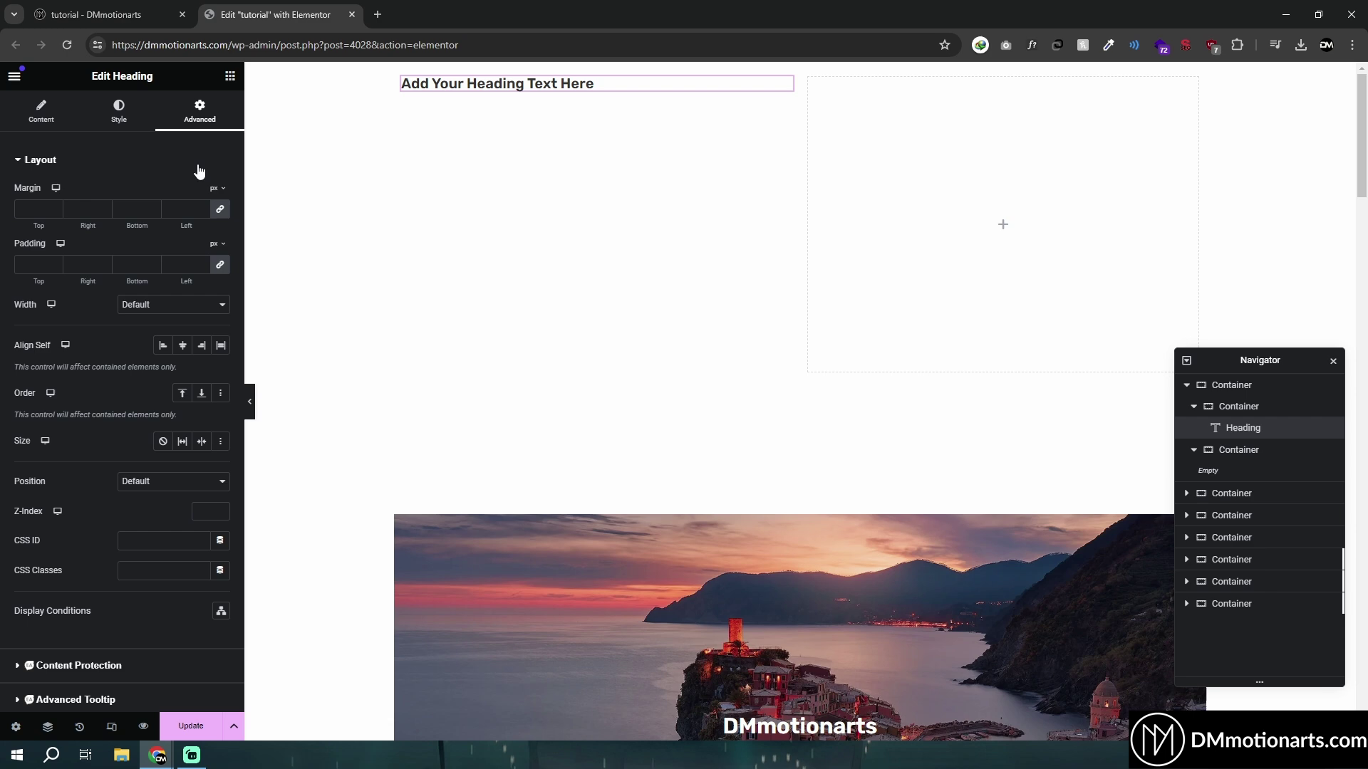
Add a Text Editor below the heading and give the left column a padding of 20
{"action": "left_click_drag", "start_coordinate": [47, 401], "coordinate": [542, 91]}
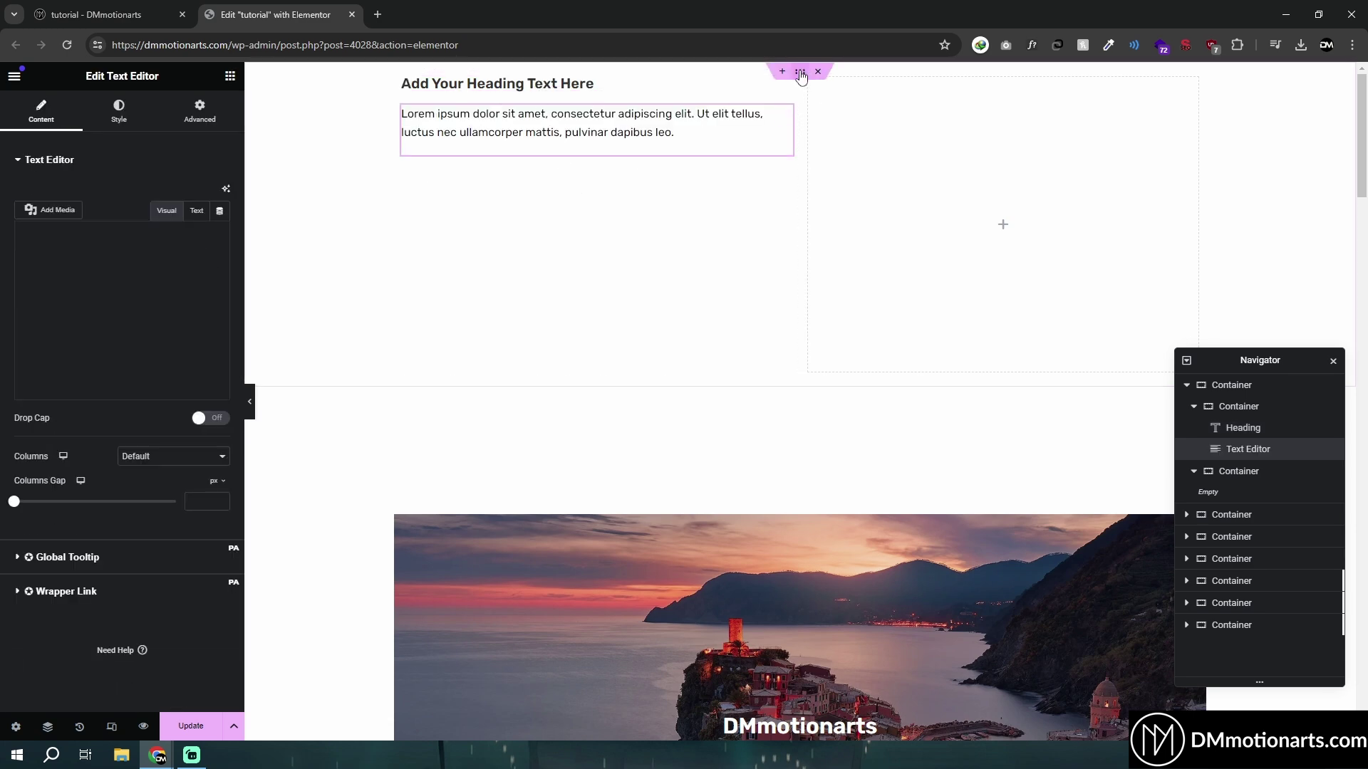
{"action": "left_click", "coordinate": [800, 71]}
{"action": "left_click", "coordinate": [200, 112]}
{"action": "left_click", "coordinate": [184, 263]}
{"action": "type", "text": "20"}
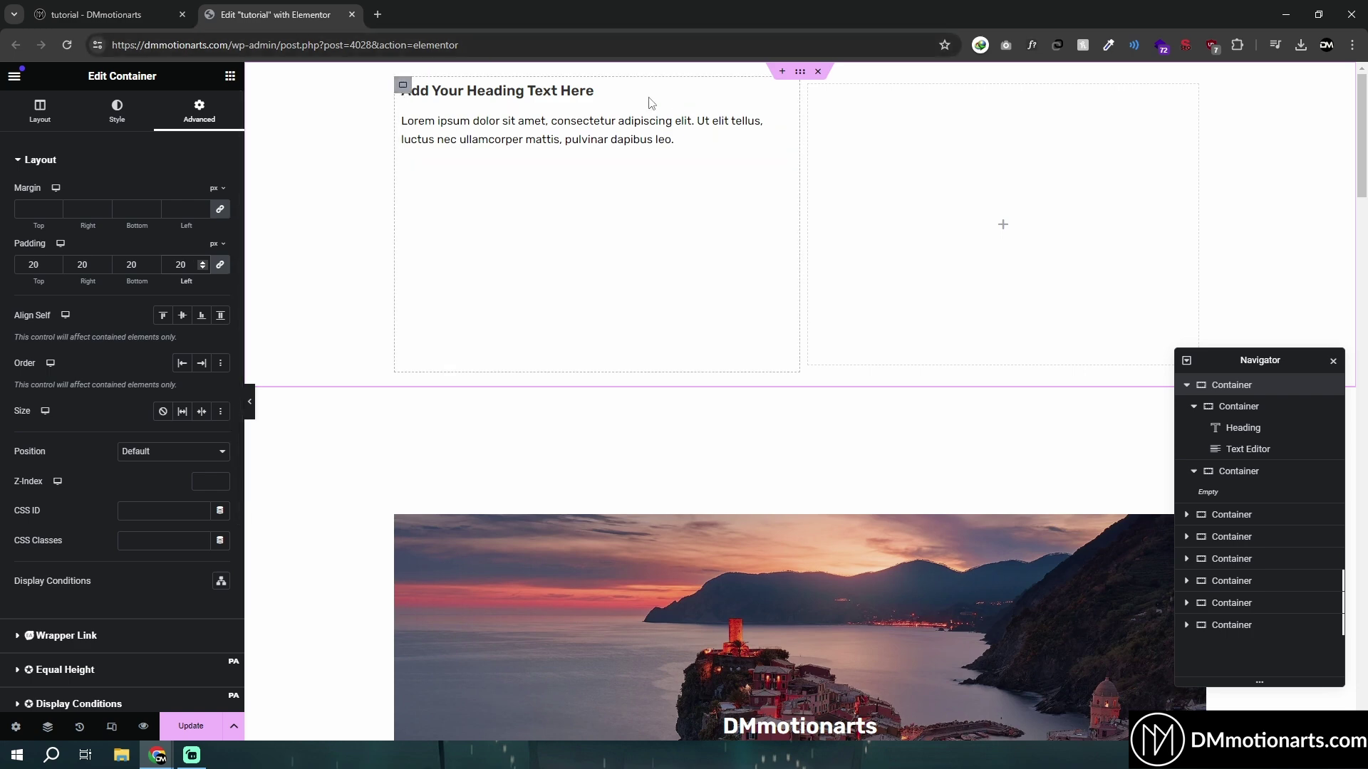
In the Text Editor's Text tab, paste many repeated Lorem ipsum <p> paragraphs
{"action": "right_click", "coordinate": [798, 136]}
{"action": "left_click", "coordinate": [919, 103]}
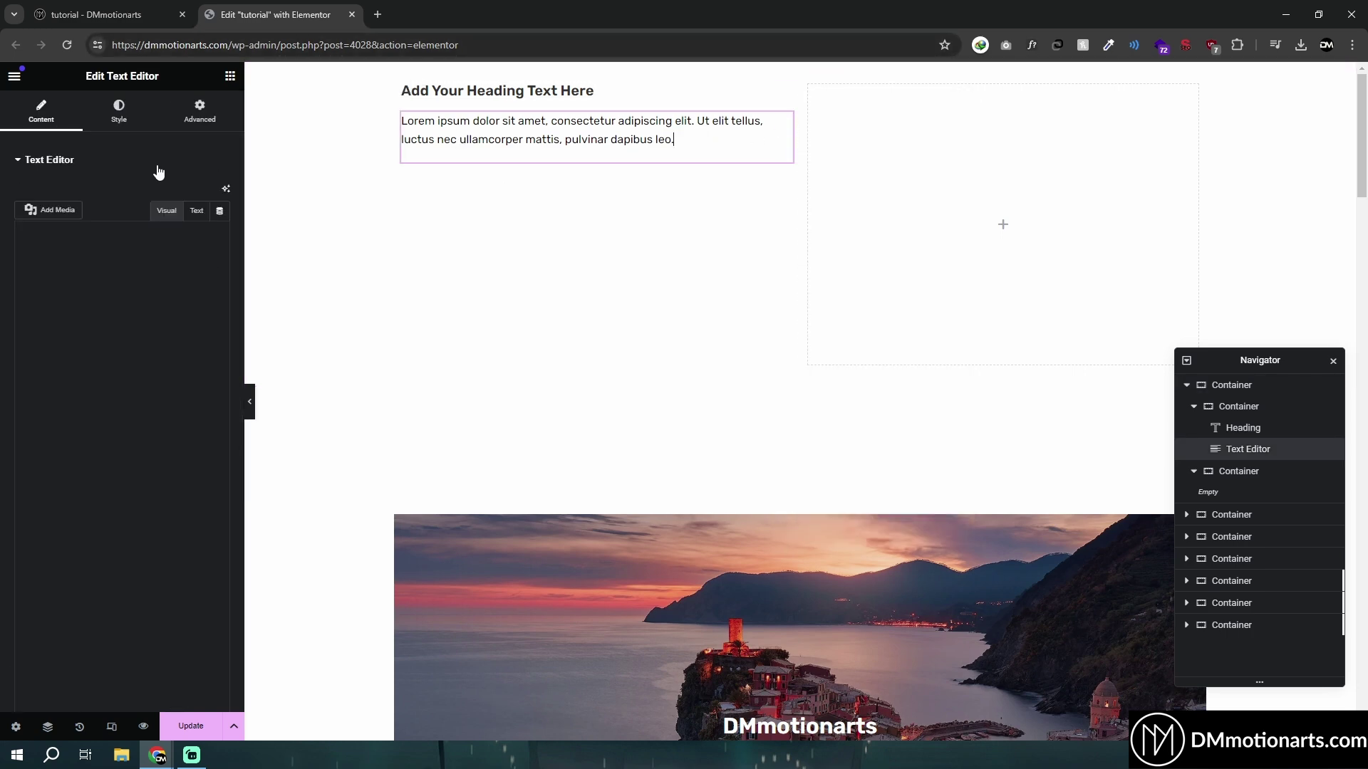
{"action": "left_click", "coordinate": [197, 210]}
{"action": "left_click_drag", "start_coordinate": [22, 262], "coordinate": [167, 312]}
{"action": "key", "text": "ctrl+c"}
{"action": "left_click", "coordinate": [196, 312]}
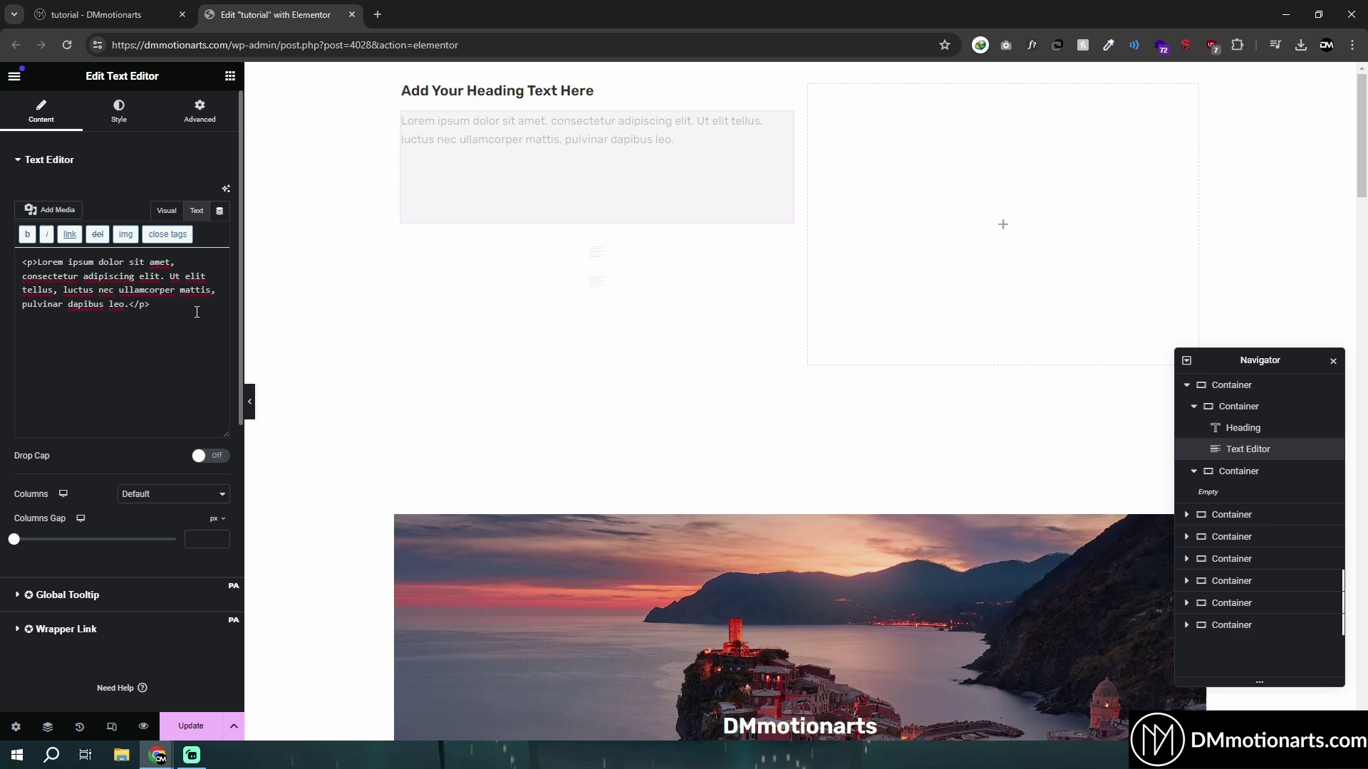
{"action": "key", "text": "ctrl+v"}
{"action": "key", "text": "ctrl+v"}
{"action": "key", "text": "ctrl+v"}
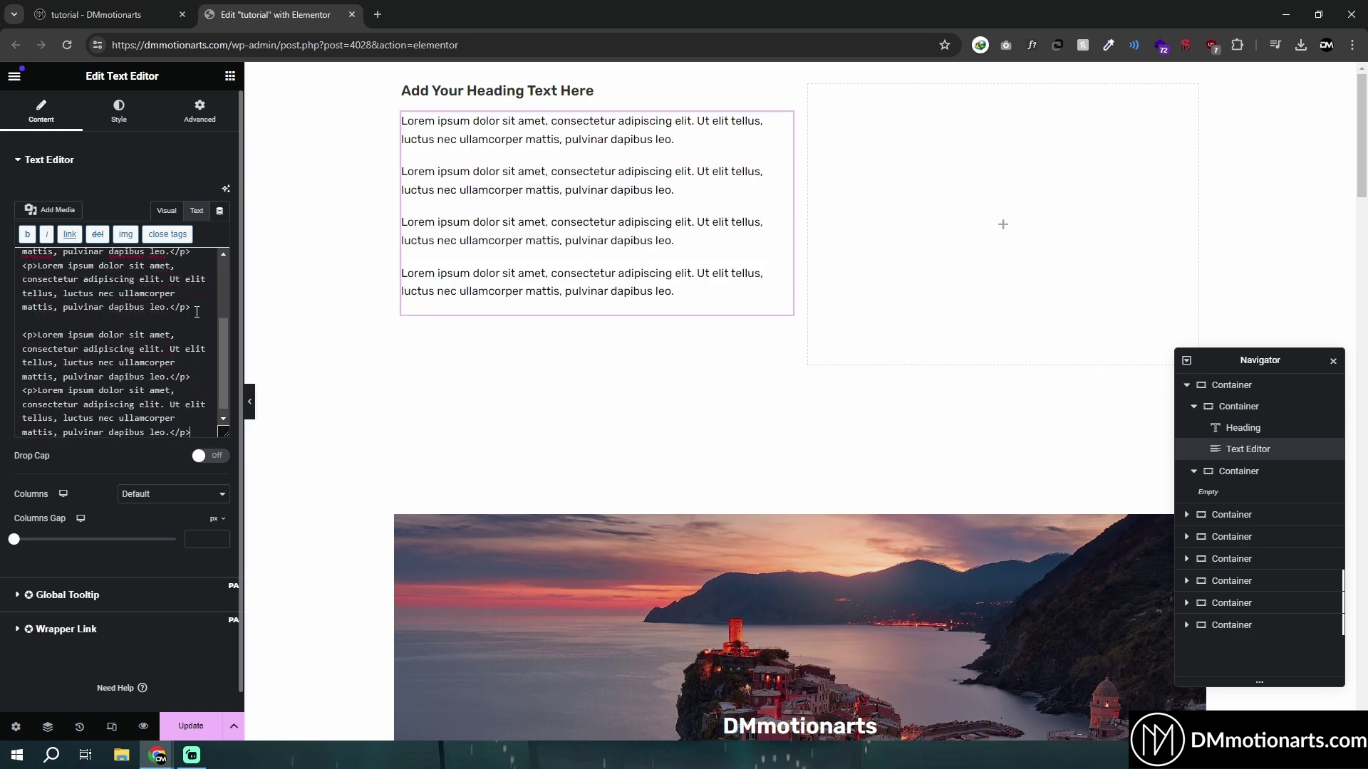
{"action": "key", "text": "ctrl+v"}
{"action": "key", "text": "ctrl+v"}
{"action": "key", "text": "ctrl+v"}
{"action": "key", "text": "ctrl+a"}
{"action": "key", "text": "ctrl+x"}
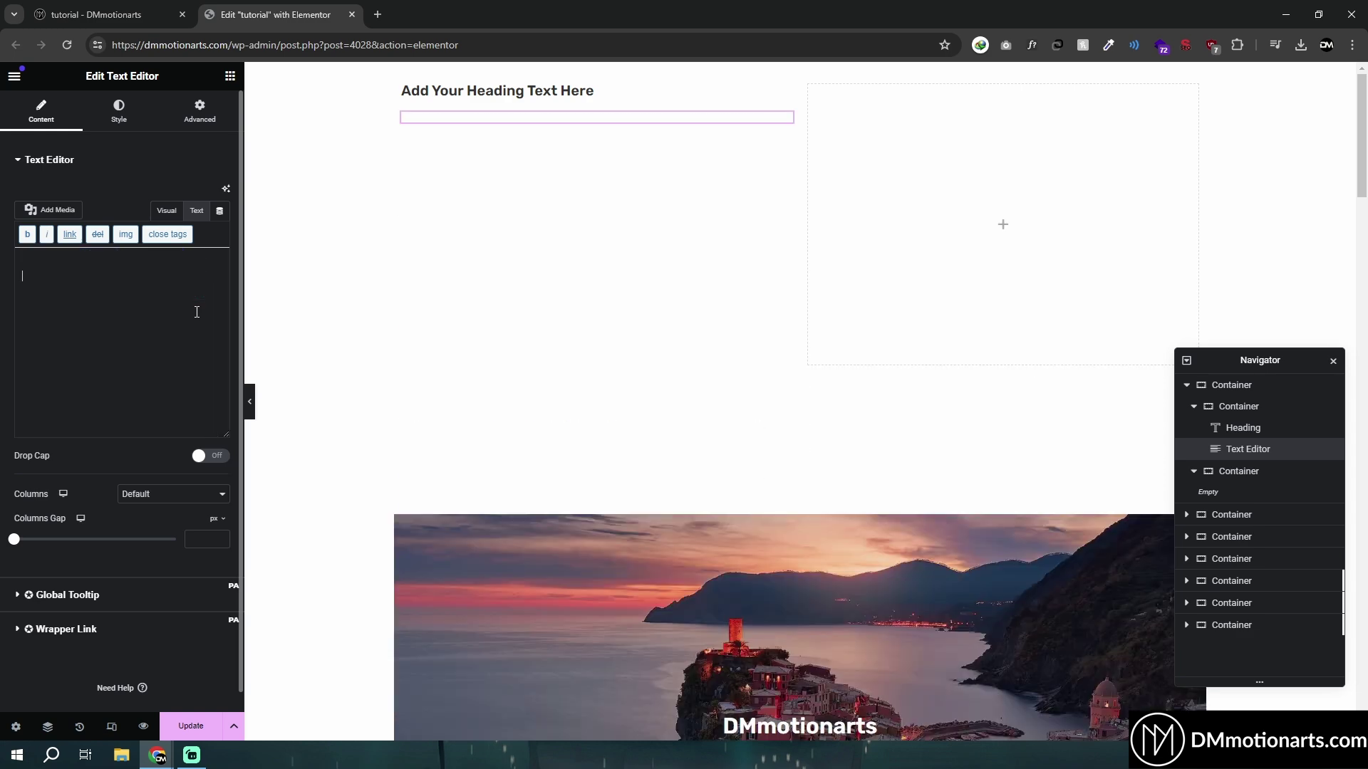
{"action": "key", "text": "ctrl+z"}
{"action": "left_click", "coordinate": [196, 311]}
{"action": "key", "text": "ctrl+v"}
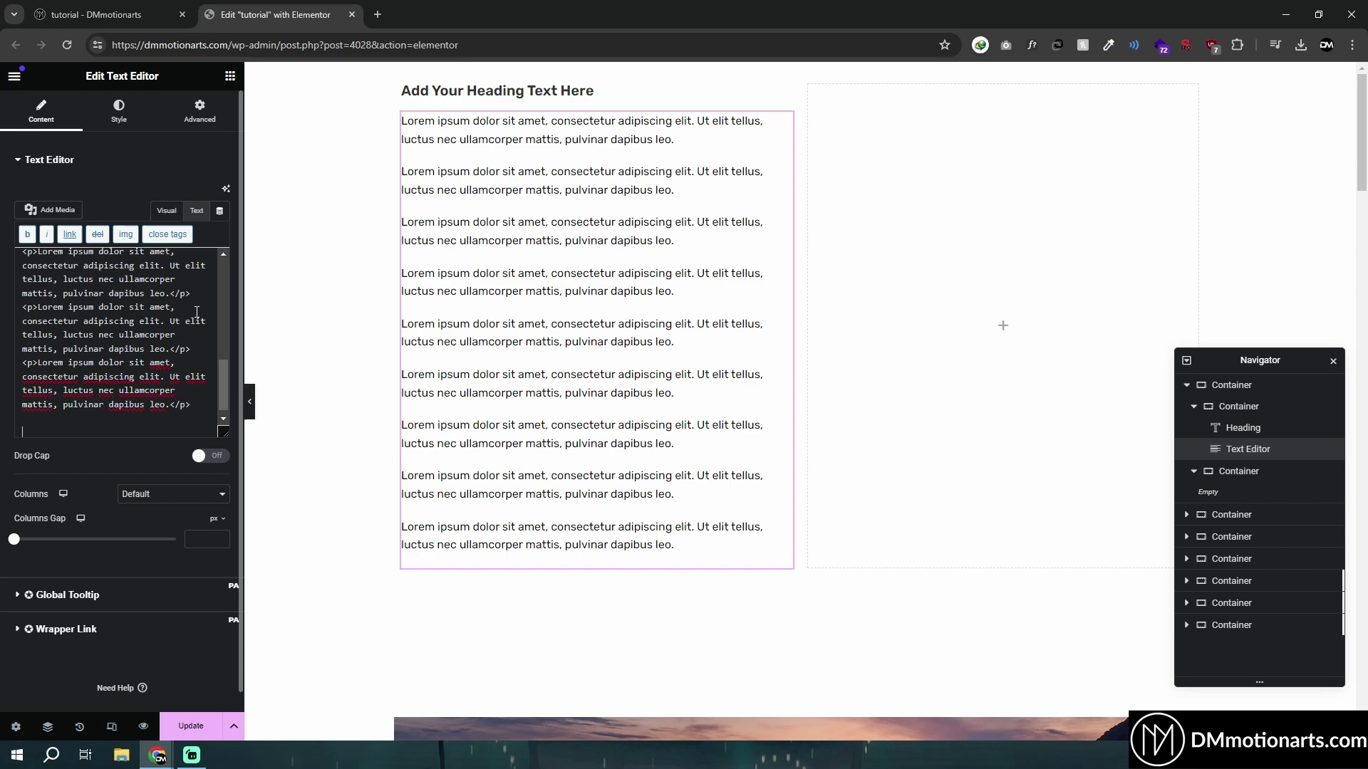
{"action": "key", "text": "ctrl+v"}
{"action": "key", "text": "ctrl+v"}
{"action": "key", "text": "ctrl+v"}
{"action": "key", "text": "ctrl+v"}
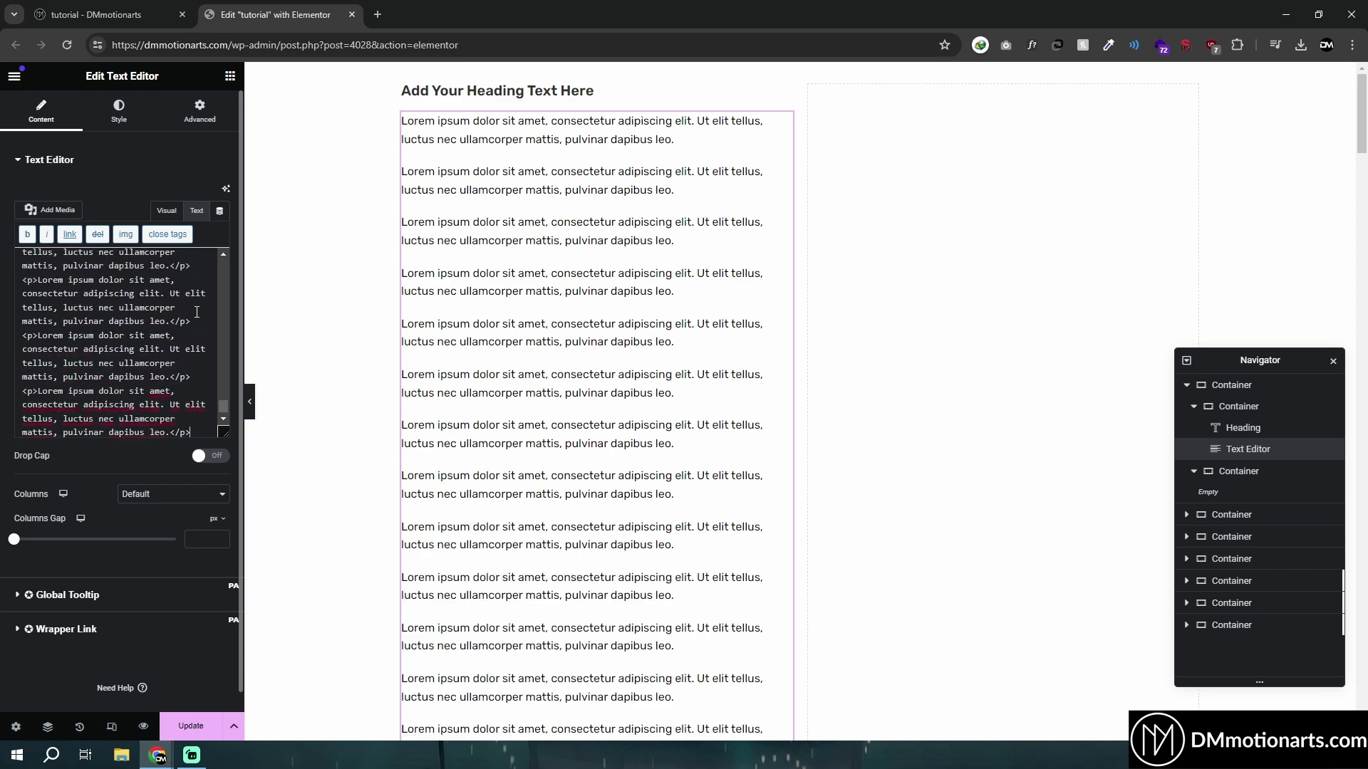
Switch the Text Editor back to Visual and scroll to check the much taller left column
{"action": "left_click", "coordinate": [174, 208]}
{"action": "scroll", "coordinate": [370, 384], "scroll_direction": "down", "scroll_amount": 10}
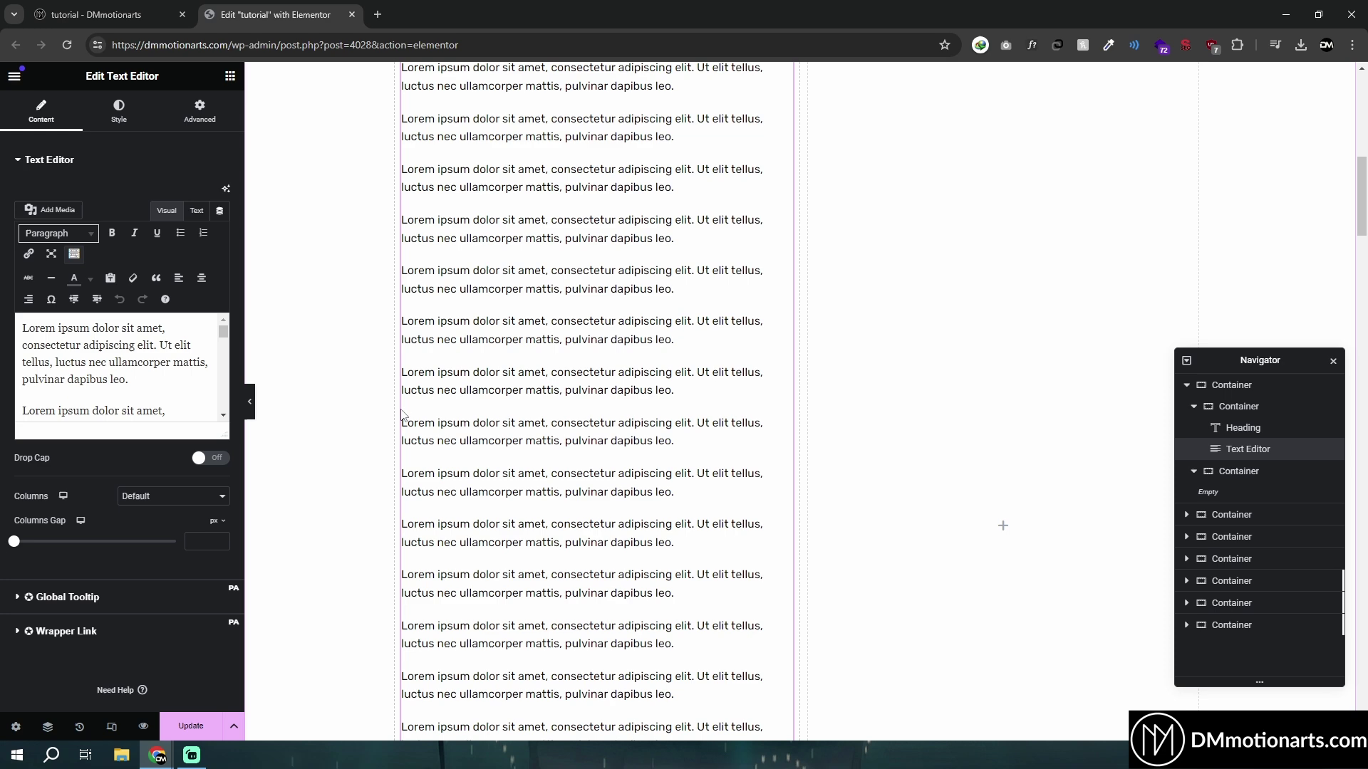
{"action": "scroll", "coordinate": [401, 415], "scroll_direction": "down", "scroll_amount": 10}
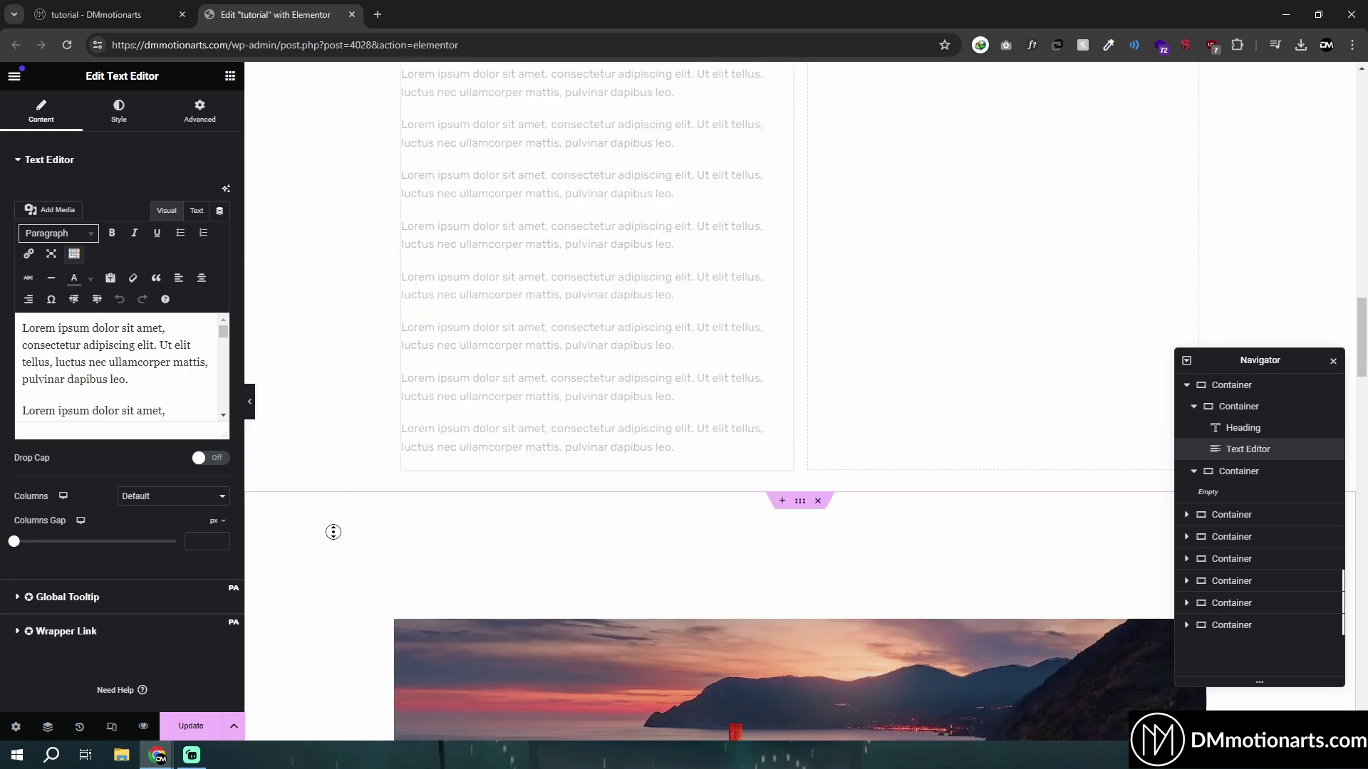
{"action": "scroll", "coordinate": [350, 171], "scroll_direction": "up", "scroll_amount": 15}
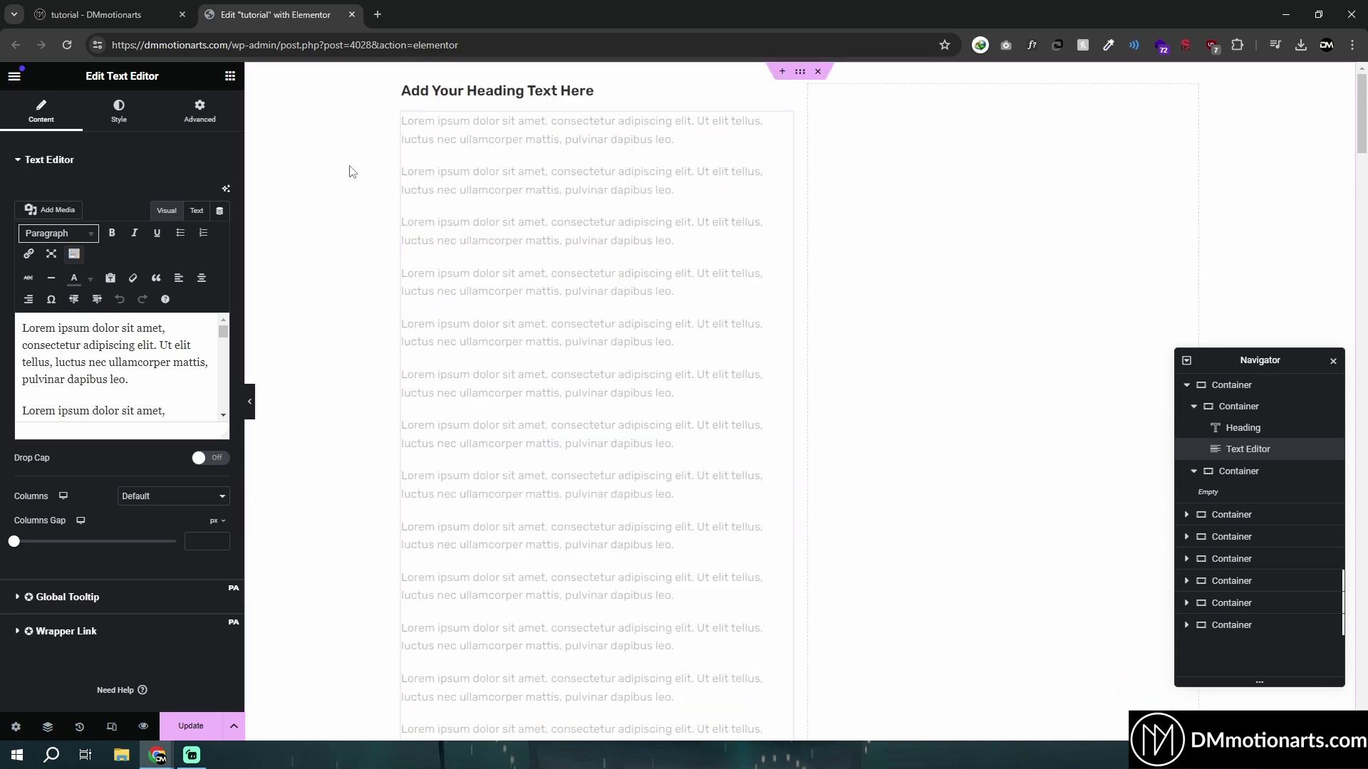
Drag an Image widget into the empty right column and open the media library via Choose Image
{"action": "left_click", "coordinate": [229, 76]}
{"action": "left_click_drag", "start_coordinate": [185, 332], "coordinate": [190, 300]}
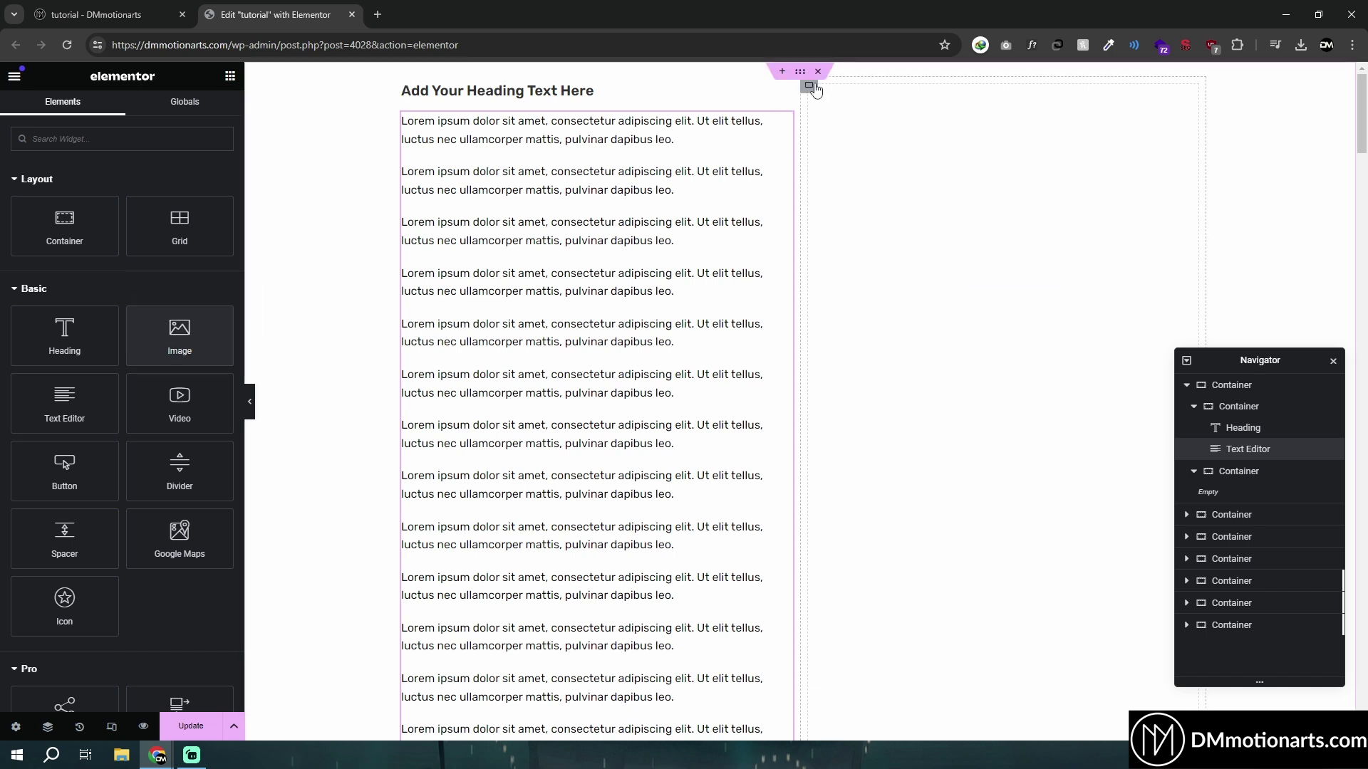
{"action": "left_click", "coordinate": [229, 76]}
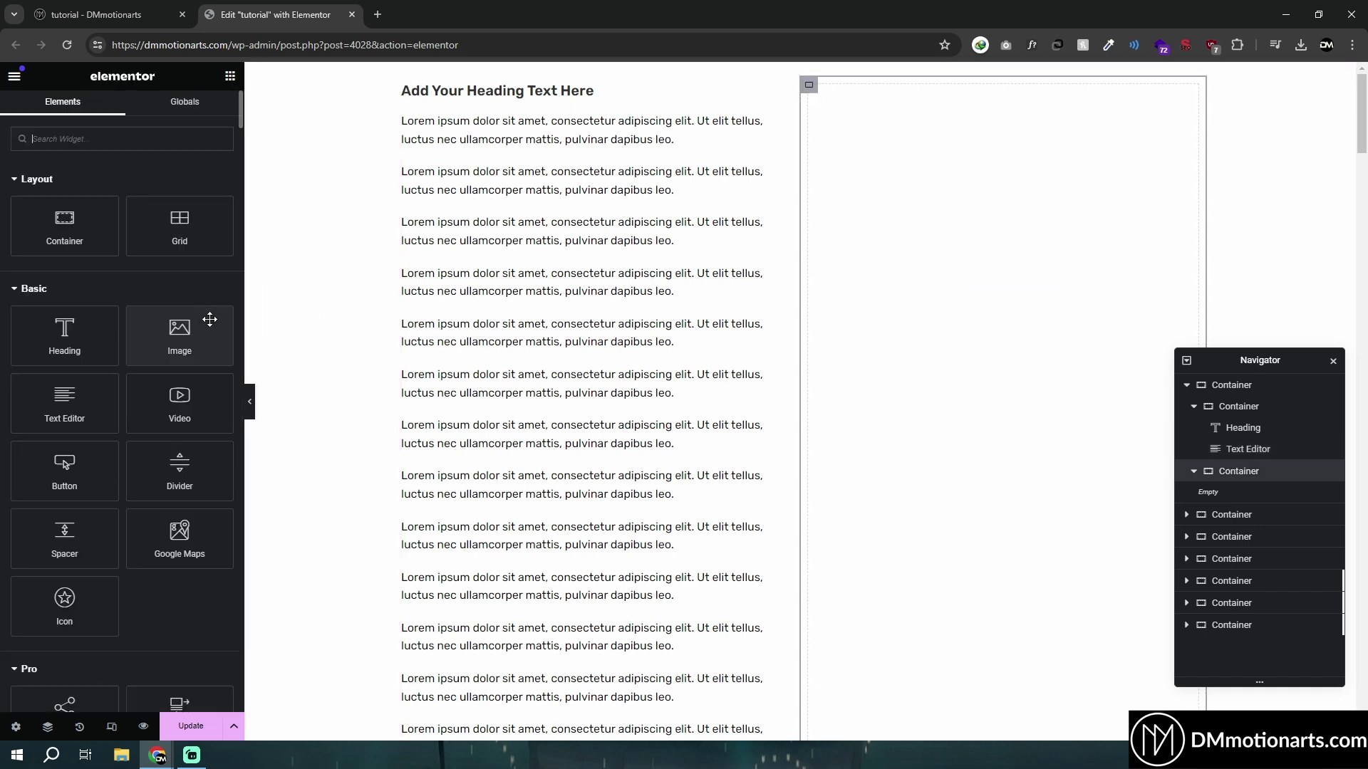
{"action": "left_click_drag", "start_coordinate": [275, 344], "coordinate": [998, 214]}
{"action": "left_click", "coordinate": [27, 268]}
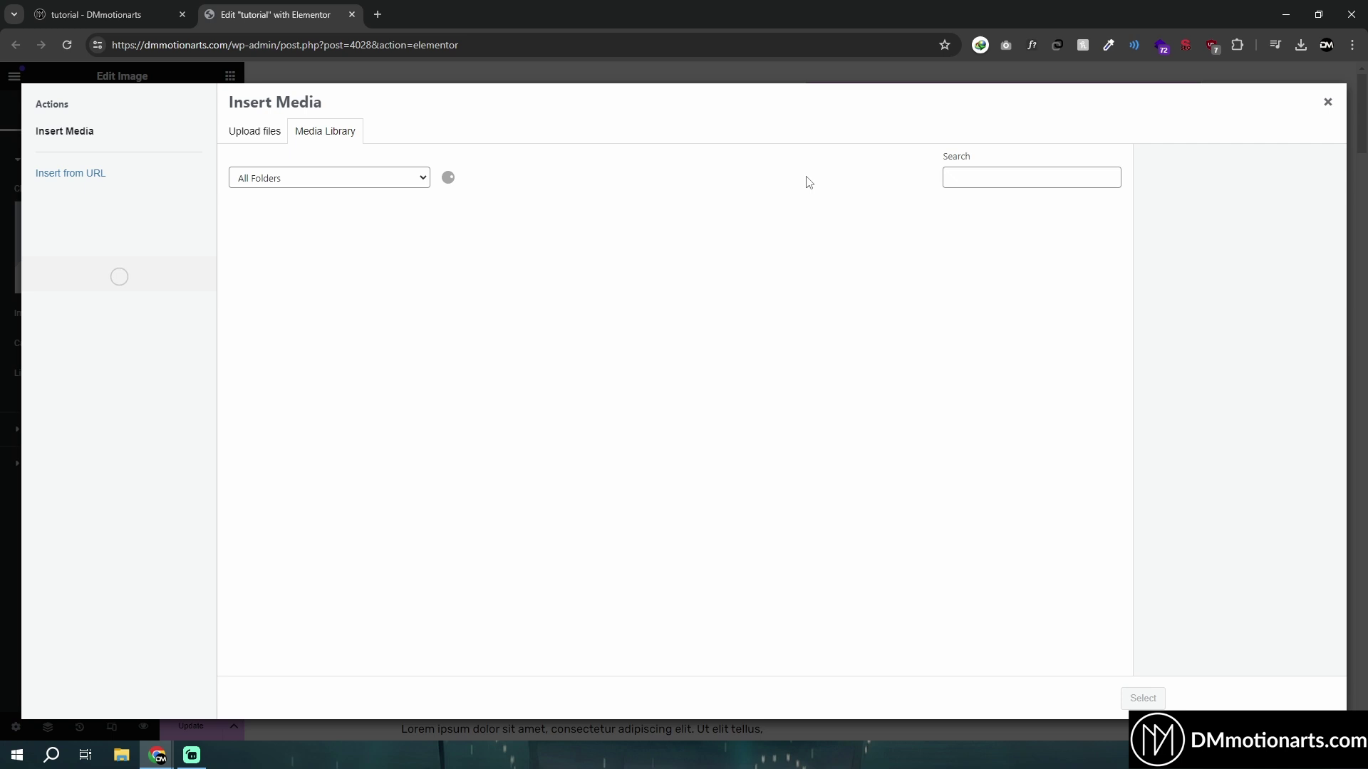
{"action": "scroll", "coordinate": [894, 352], "scroll_direction": "down", "scroll_amount": 5}
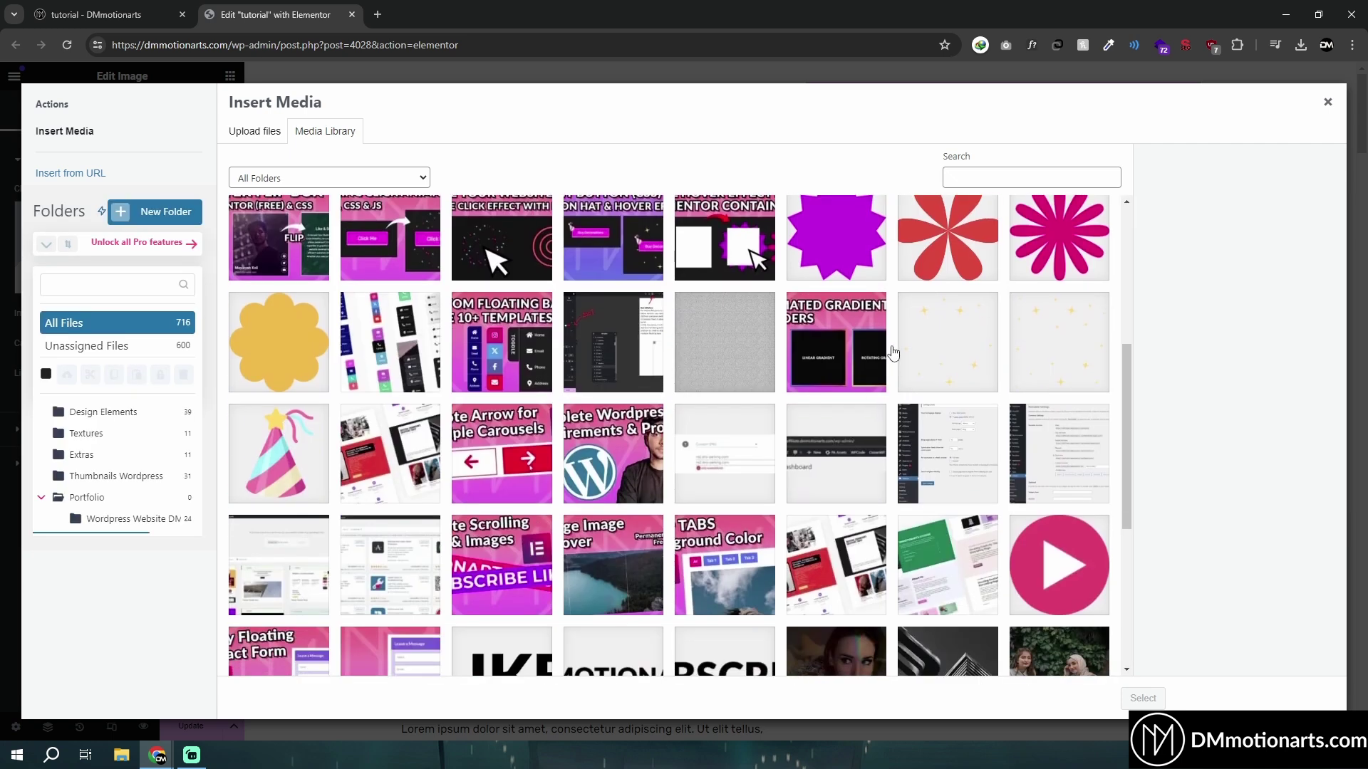
{"action": "scroll", "coordinate": [696, 401], "scroll_direction": "up", "scroll_amount": 3}
Pick the red flower picture and confirm it as the Image widget's image
{"action": "left_click", "coordinate": [947, 513]}
{"action": "left_click", "coordinate": [1142, 698]}
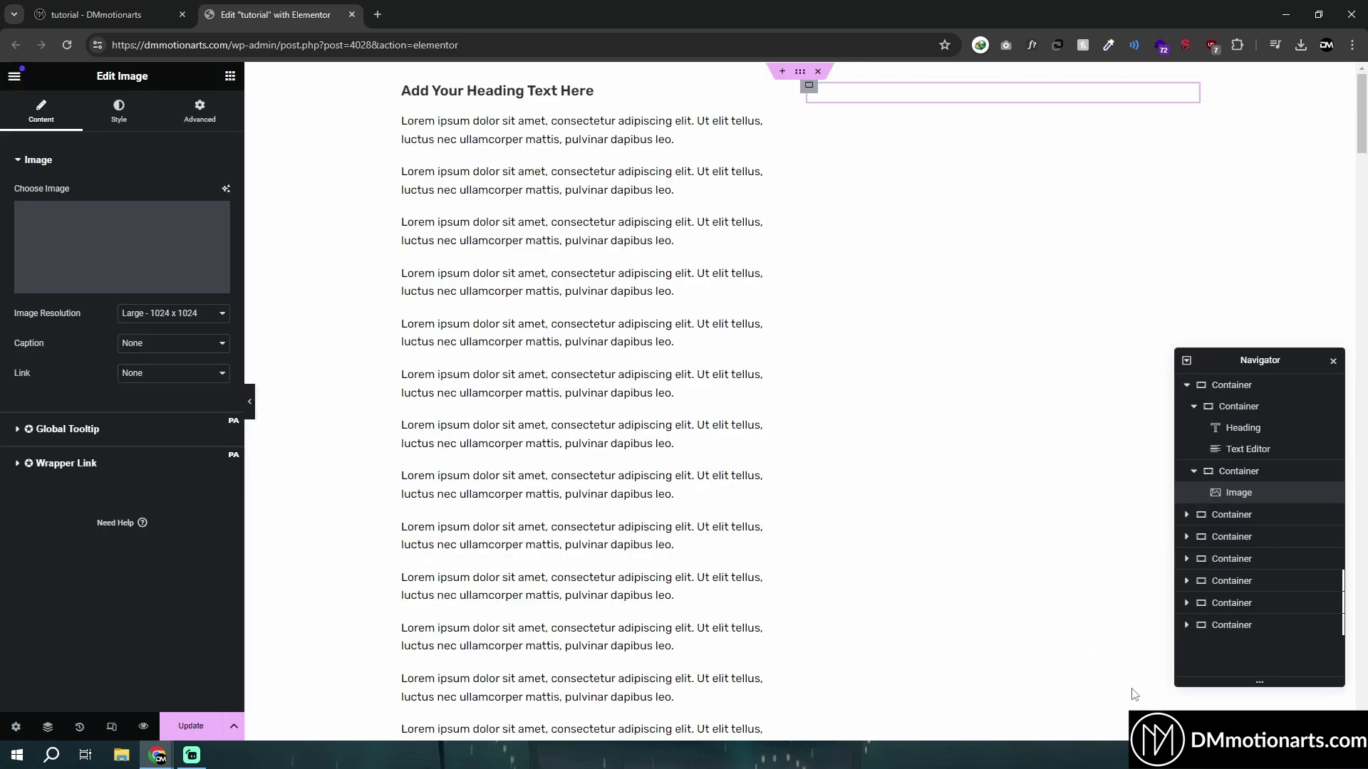
{"action": "scroll", "coordinate": [665, 428], "scroll_direction": "down", "scroll_amount": 4}
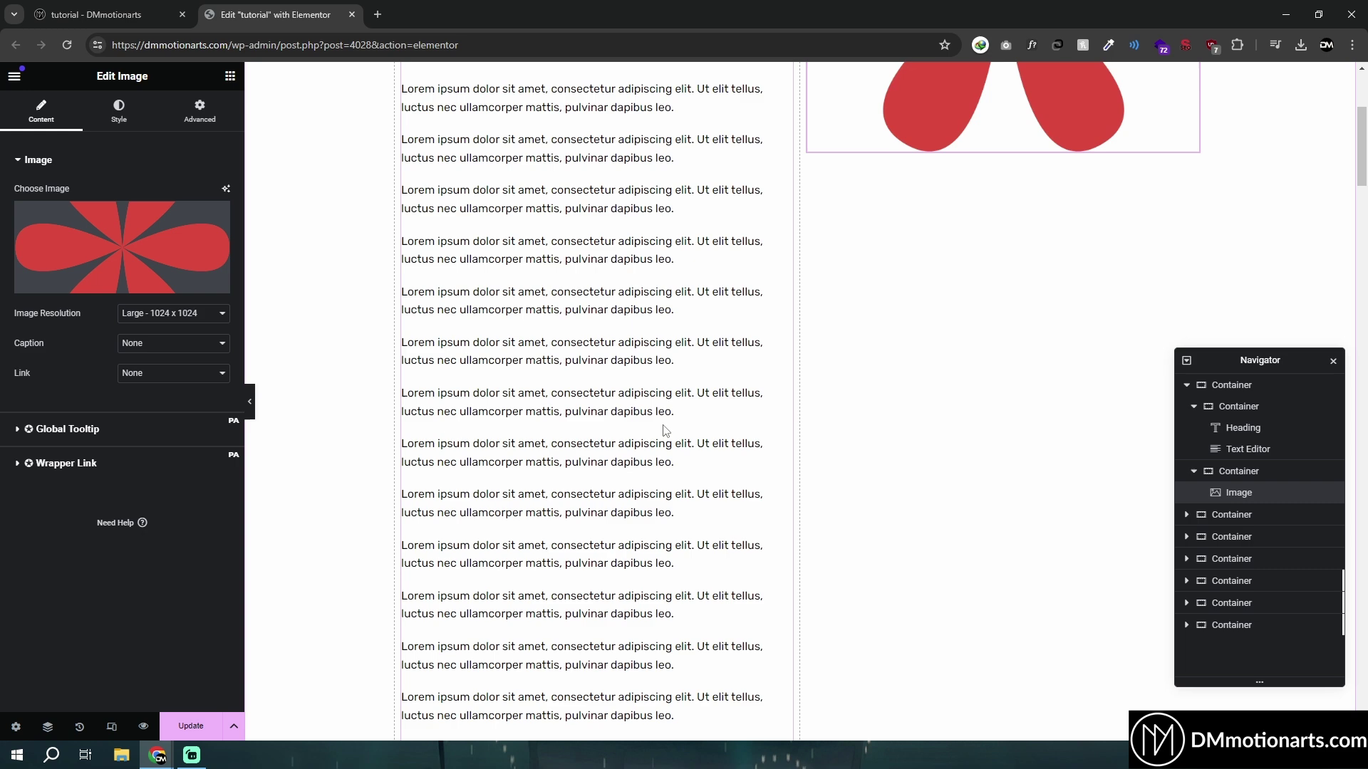
{"action": "scroll", "coordinate": [1001, 210], "scroll_direction": "up", "scroll_amount": 4}
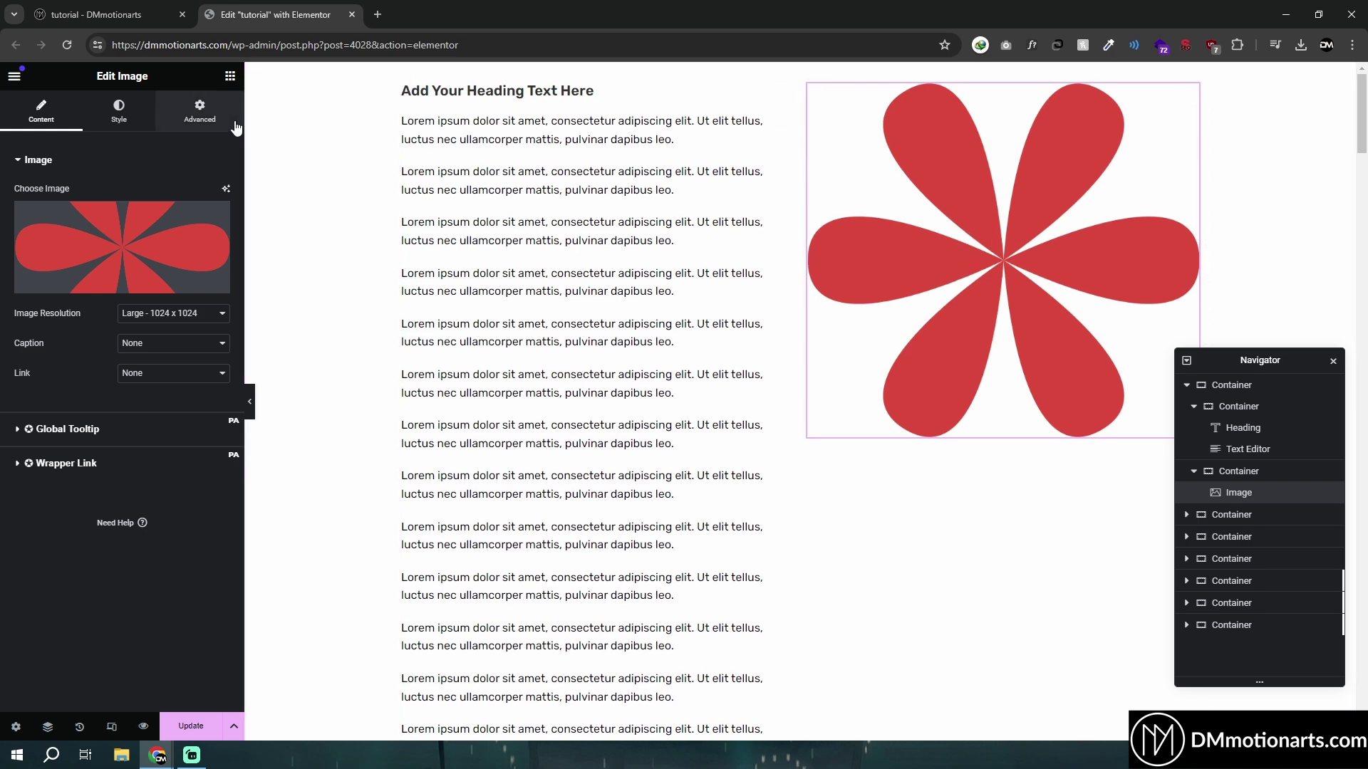
Set the image's Motion Effects Sticky to Top with Stay In Column switched to Yes
{"action": "left_click", "coordinate": [199, 111]}
{"action": "scroll", "coordinate": [107, 485], "scroll_direction": "down", "scroll_amount": 8}
{"action": "left_click", "coordinate": [34, 512]}
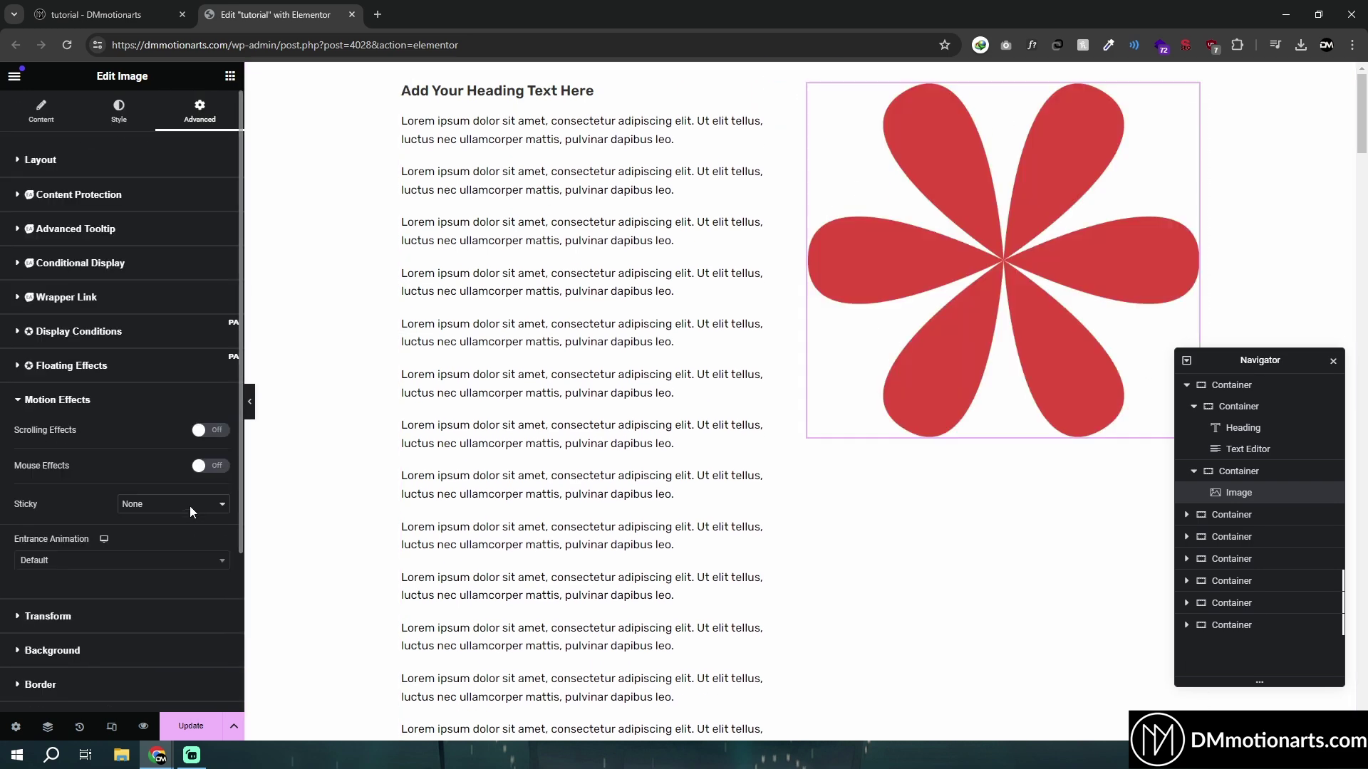
{"action": "left_click", "coordinate": [173, 504]}
{"action": "left_click", "coordinate": [135, 530]}
{"action": "scroll", "coordinate": [691, 507], "scroll_direction": "down", "scroll_amount": 2}
{"action": "scroll", "coordinate": [691, 503], "scroll_direction": "down", "scroll_amount": 8}
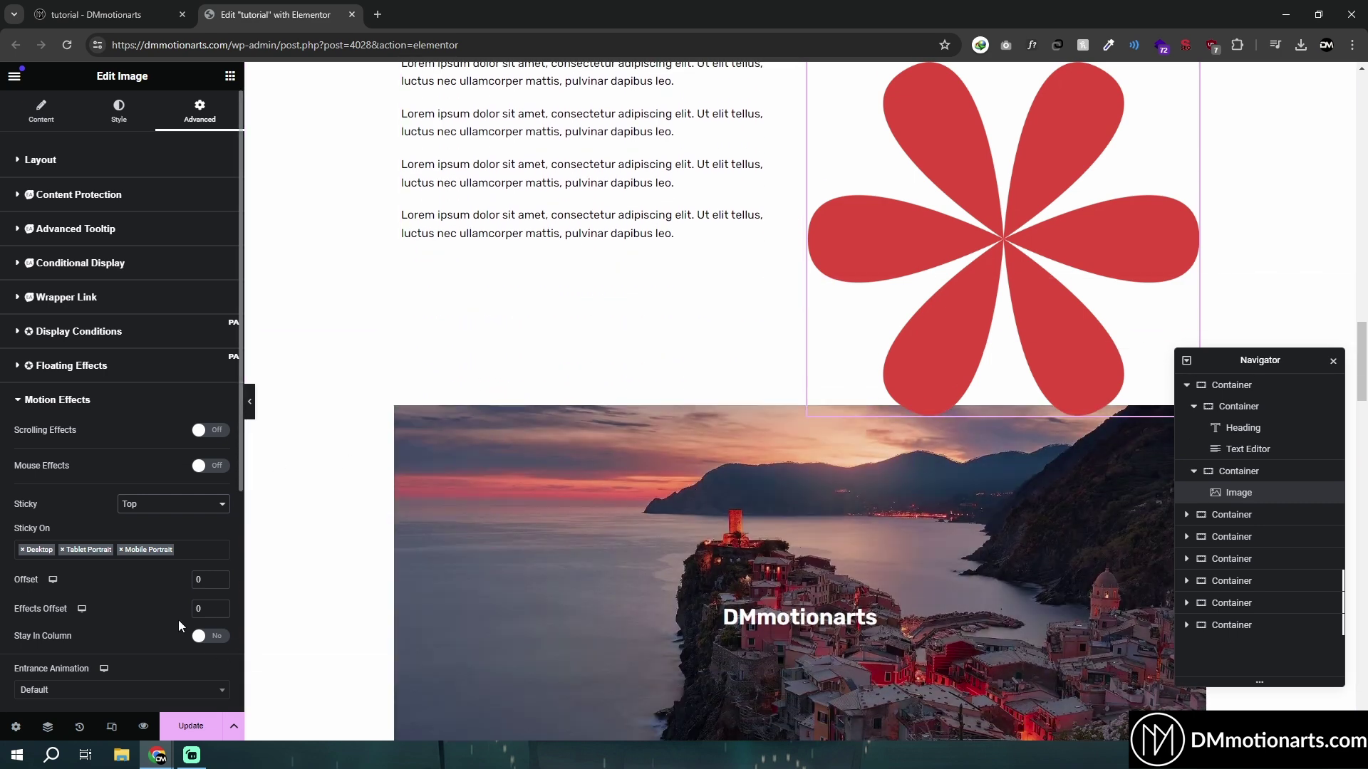
{"action": "left_click", "coordinate": [205, 638]}
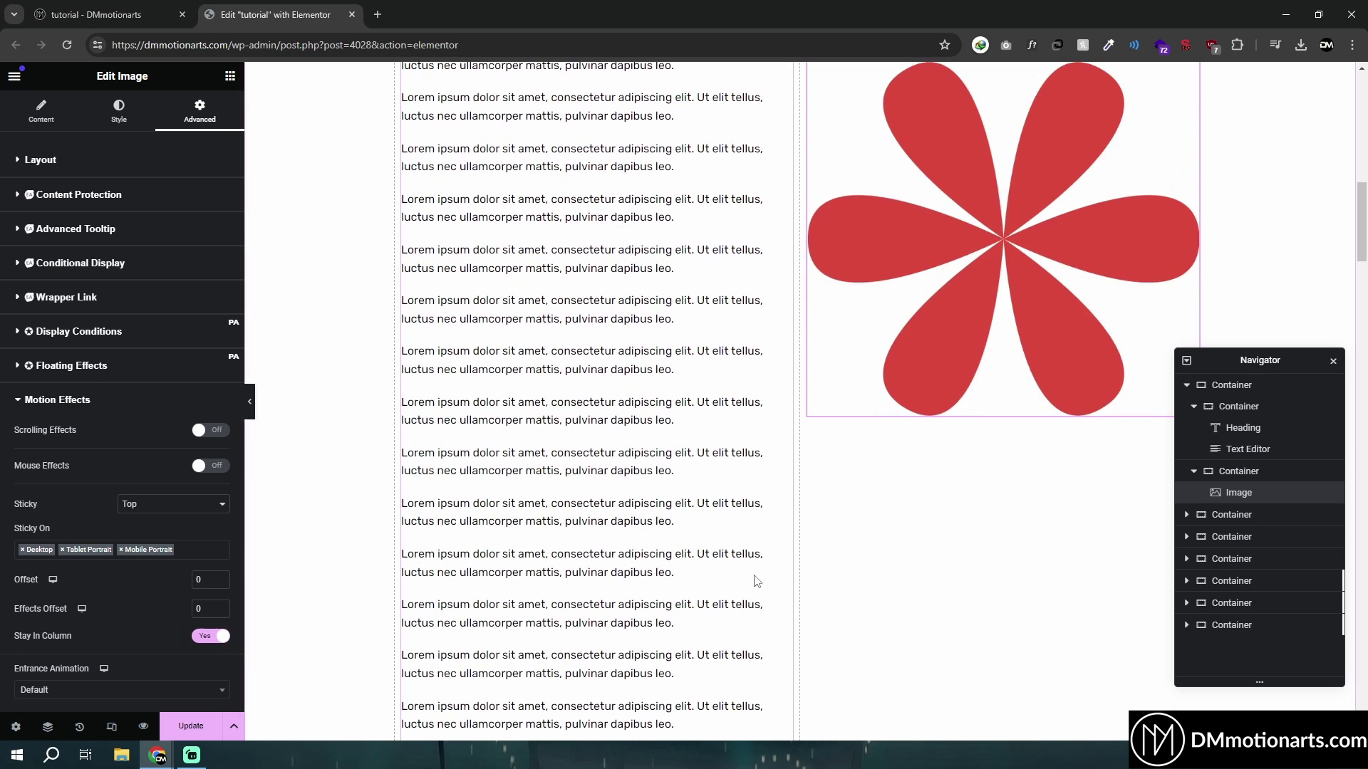
Set the flower's Sticky to None and add a one-column Flexbox container above, 1440 px tall
{"action": "left_click", "coordinate": [147, 505]}
{"action": "left_click", "coordinate": [147, 519]}
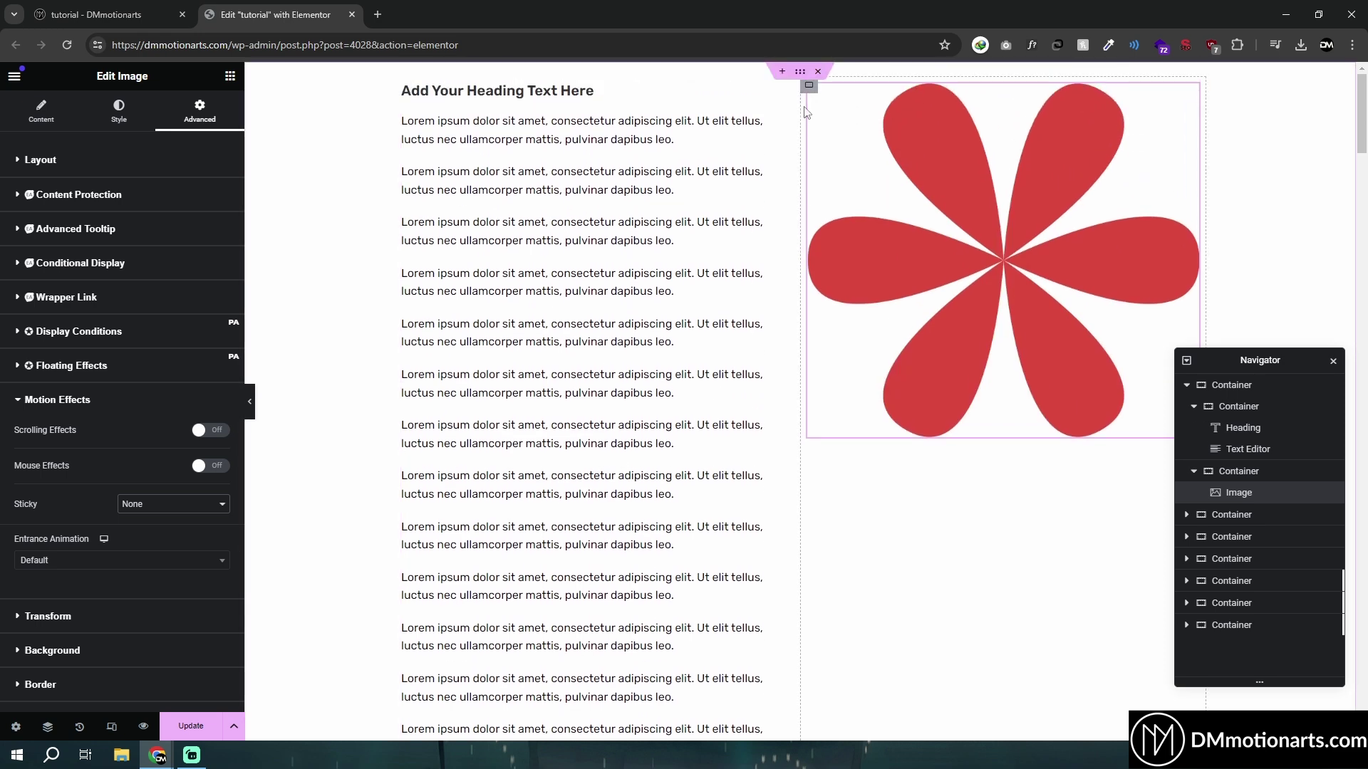
{"action": "left_click", "coordinate": [783, 72]}
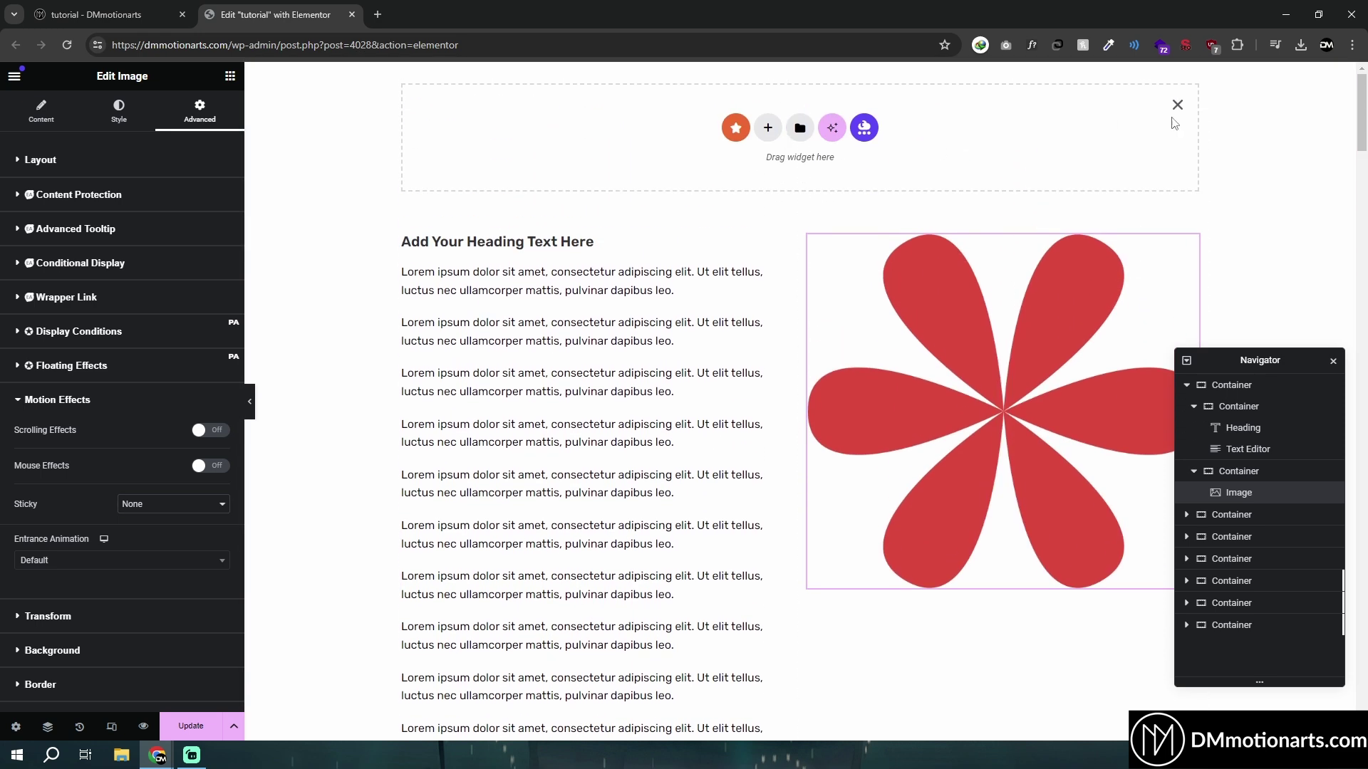
{"action": "left_click", "coordinate": [768, 127]}
{"action": "left_click", "coordinate": [754, 170]}
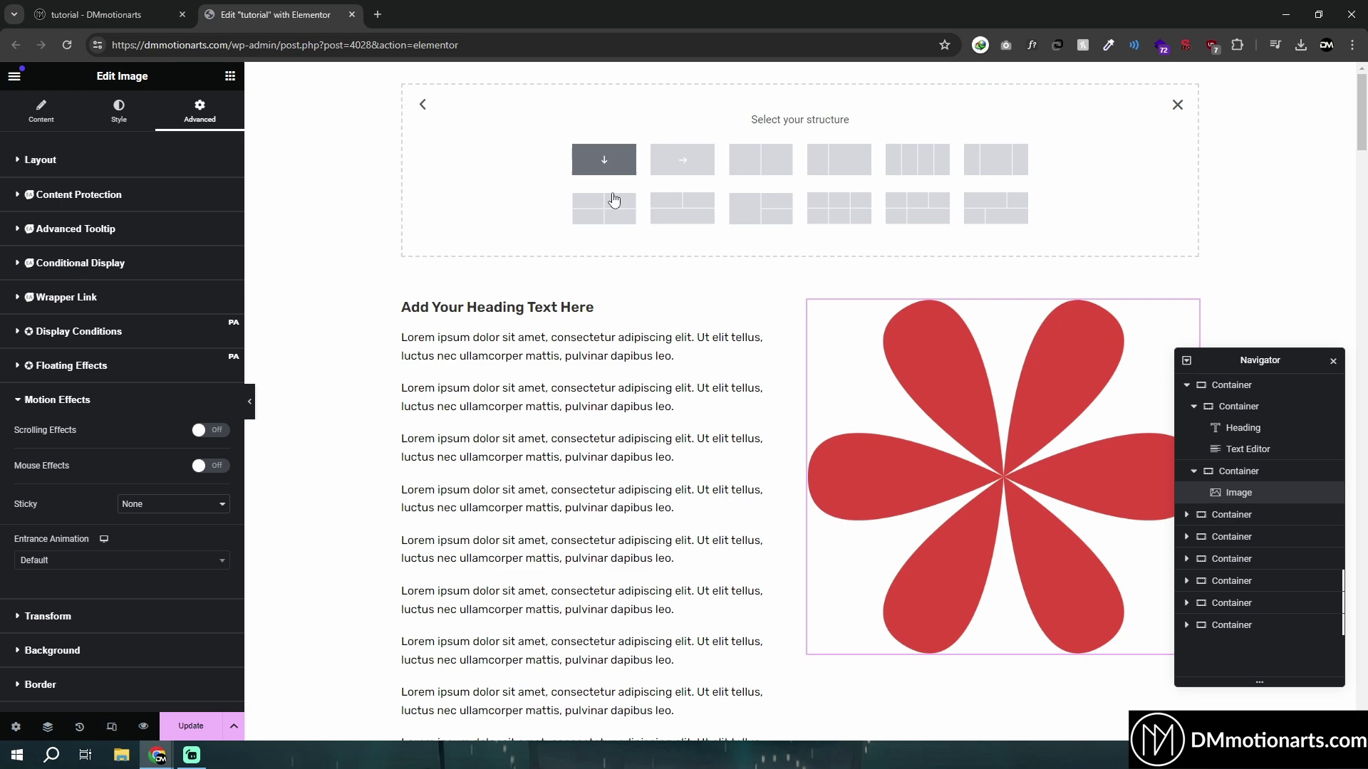
{"action": "left_click", "coordinate": [604, 159]}
{"action": "left_click_drag", "start_coordinate": [14, 324], "coordinate": [428, 377]}
Select the flower image and set its Sticky to Top again, leaving Stay In Column off
{"action": "scroll", "coordinate": [672, 415], "scroll_direction": "down", "scroll_amount": 10}
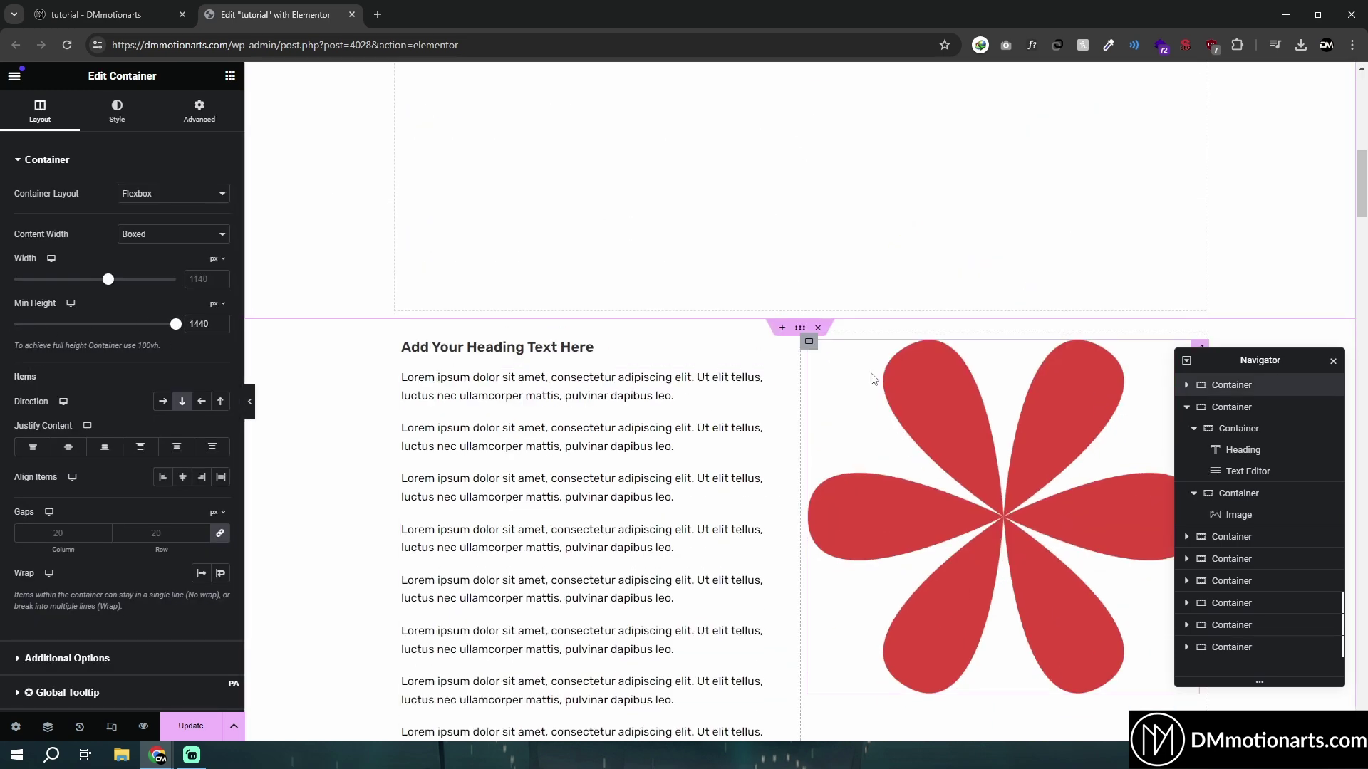
{"action": "left_click", "coordinate": [874, 379]}
{"action": "left_click", "coordinate": [118, 111]}
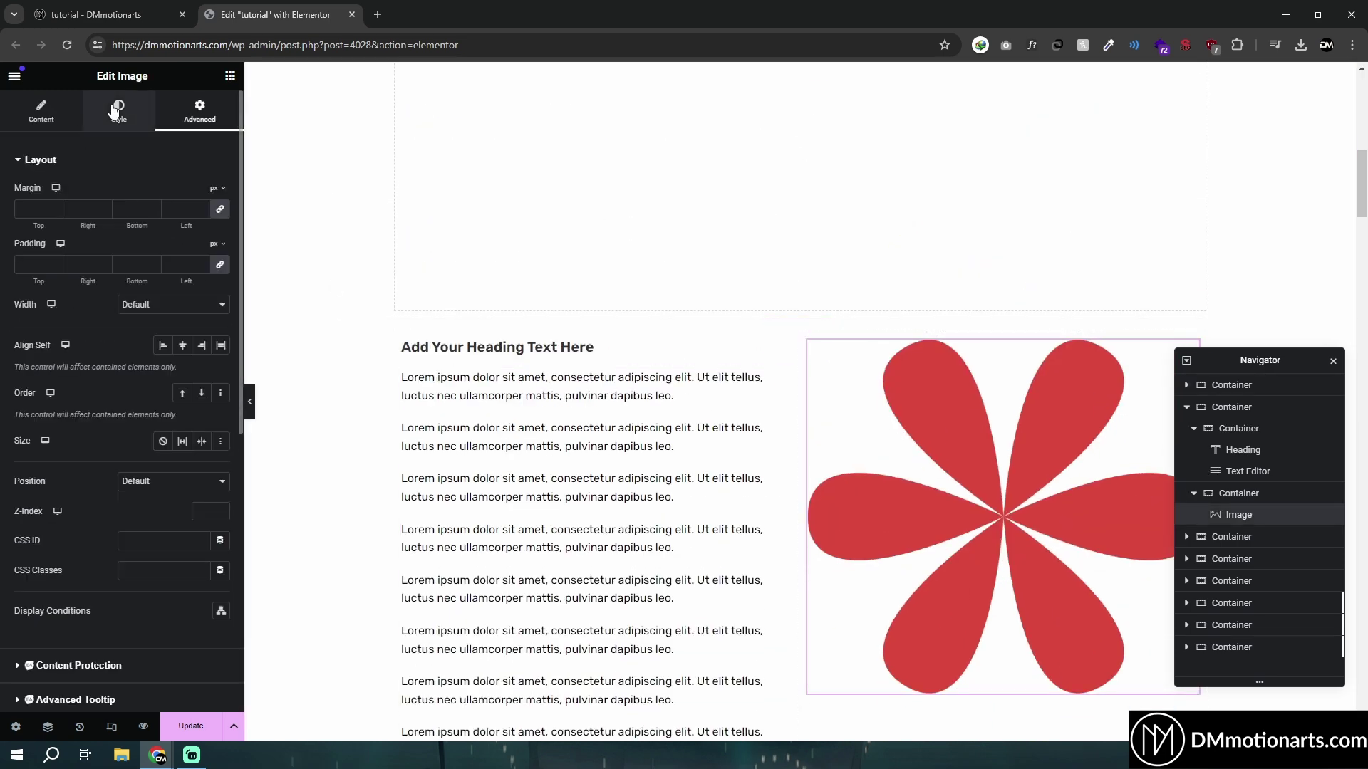
{"action": "left_click", "coordinate": [186, 117]}
{"action": "scroll", "coordinate": [2, 465], "scroll_direction": "down", "scroll_amount": 5}
{"action": "left_click", "coordinate": [21, 444]}
{"action": "scroll", "coordinate": [143, 446], "scroll_direction": "down", "scroll_amount": 2}
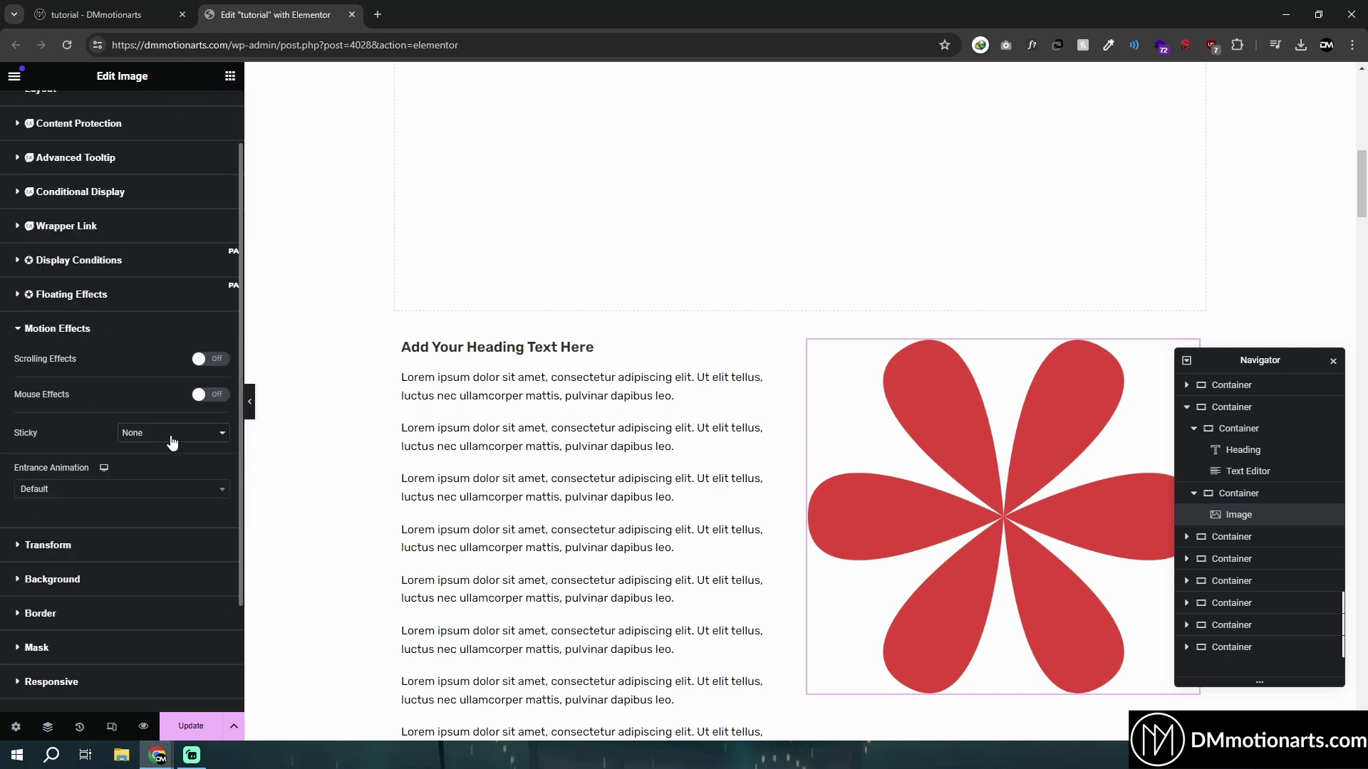
{"action": "left_click", "coordinate": [171, 433]}
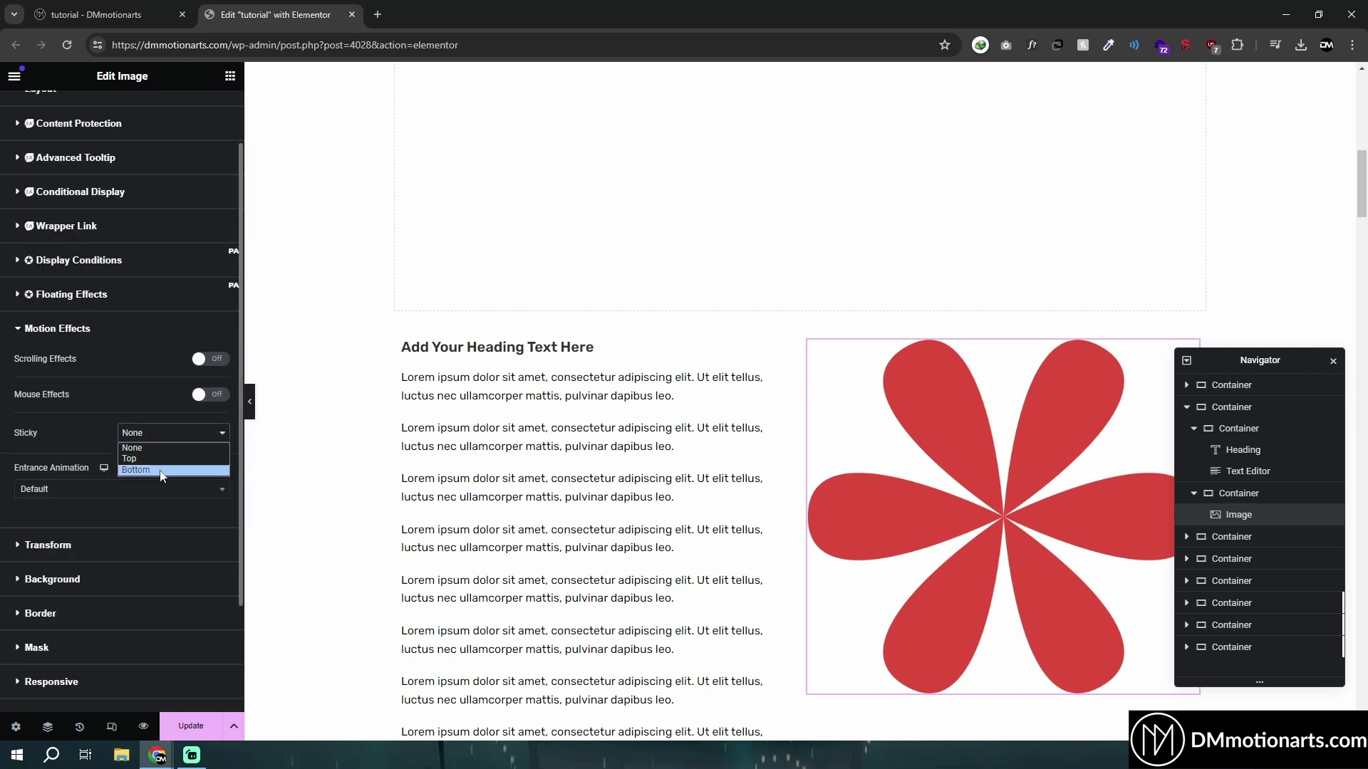
{"action": "left_click", "coordinate": [163, 459]}
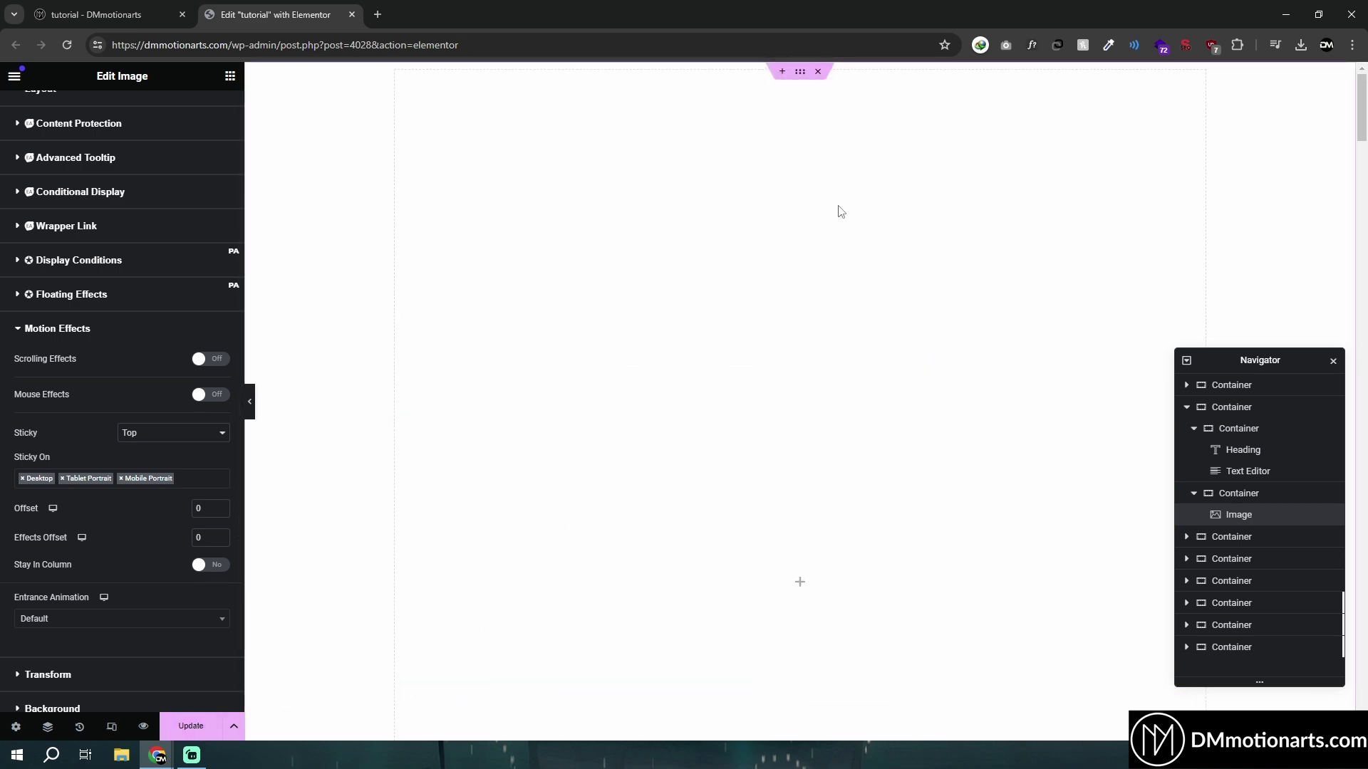
{"action": "scroll", "coordinate": [909, 384], "scroll_direction": "down", "scroll_amount": 10}
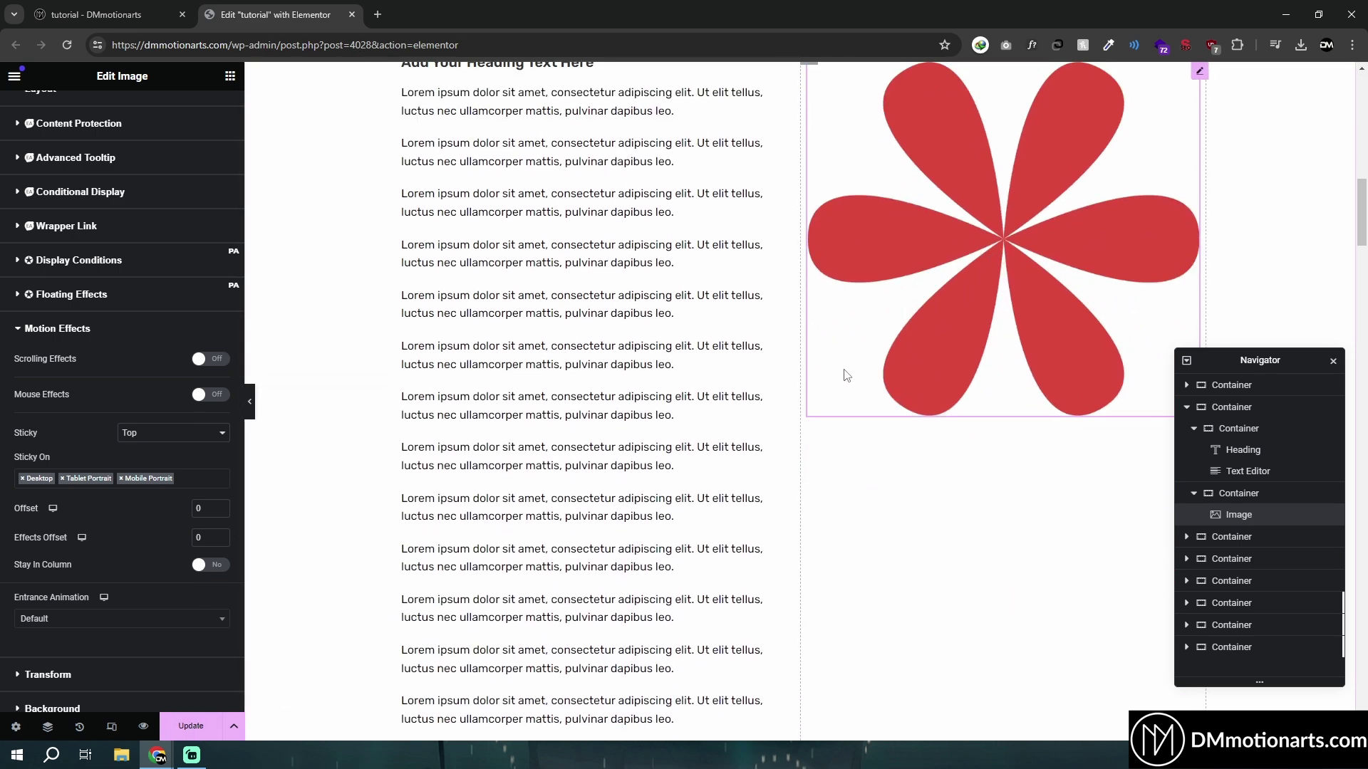
{"action": "scroll", "coordinate": [926, 325], "scroll_direction": "down", "scroll_amount": 15}
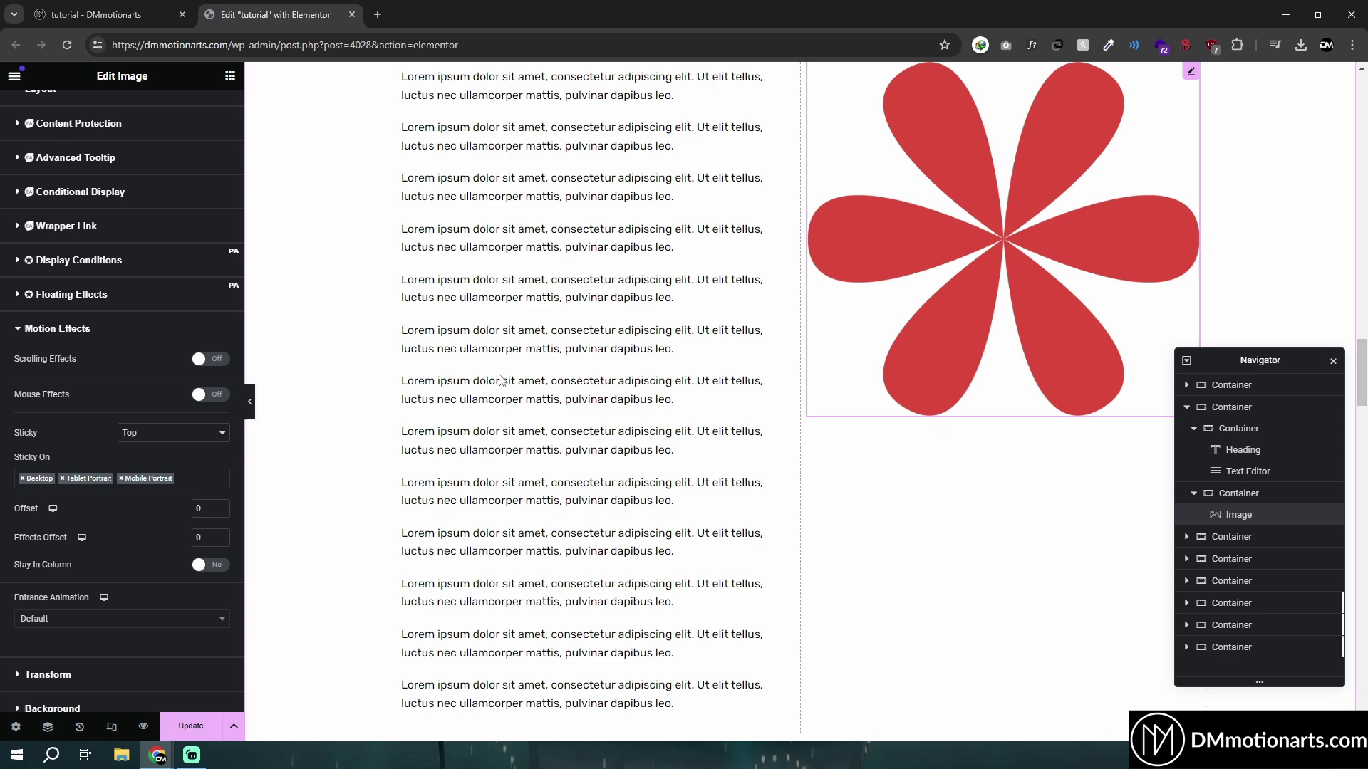
{"action": "scroll", "coordinate": [819, 491], "scroll_direction": "down", "scroll_amount": 8}
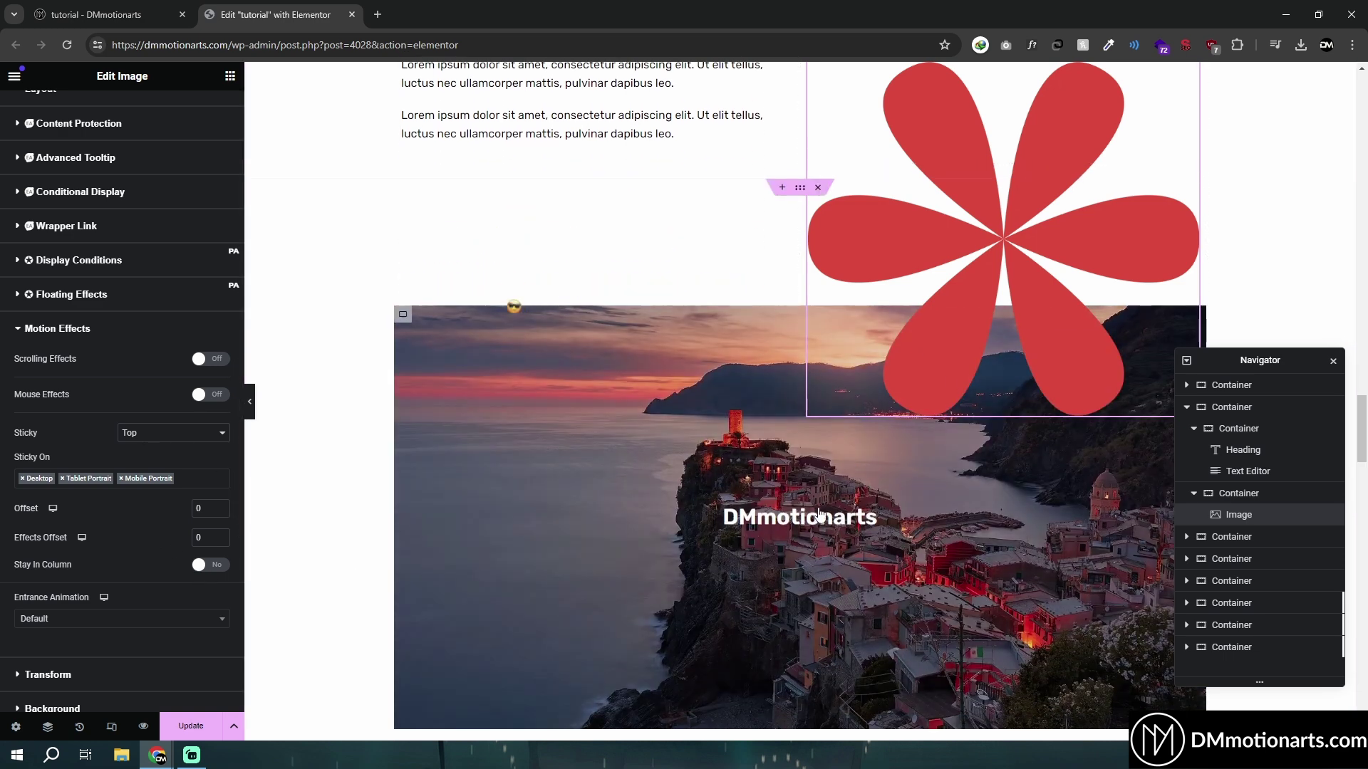
{"action": "scroll", "coordinate": [780, 488], "scroll_direction": "up", "scroll_amount": 6}
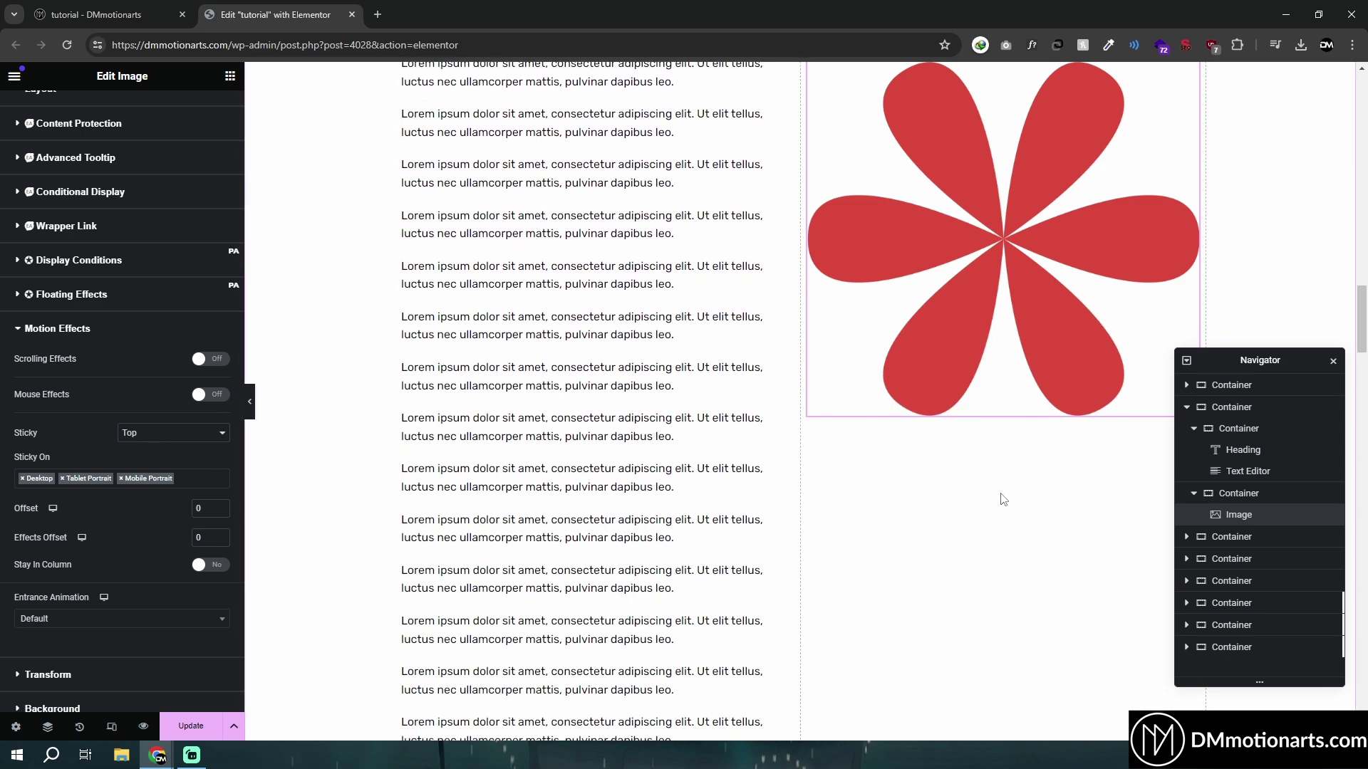
{"action": "scroll", "coordinate": [1038, 467], "scroll_direction": "down", "scroll_amount": 4}
{"action": "scroll", "coordinate": [1016, 478], "scroll_direction": "up", "scroll_amount": 5}
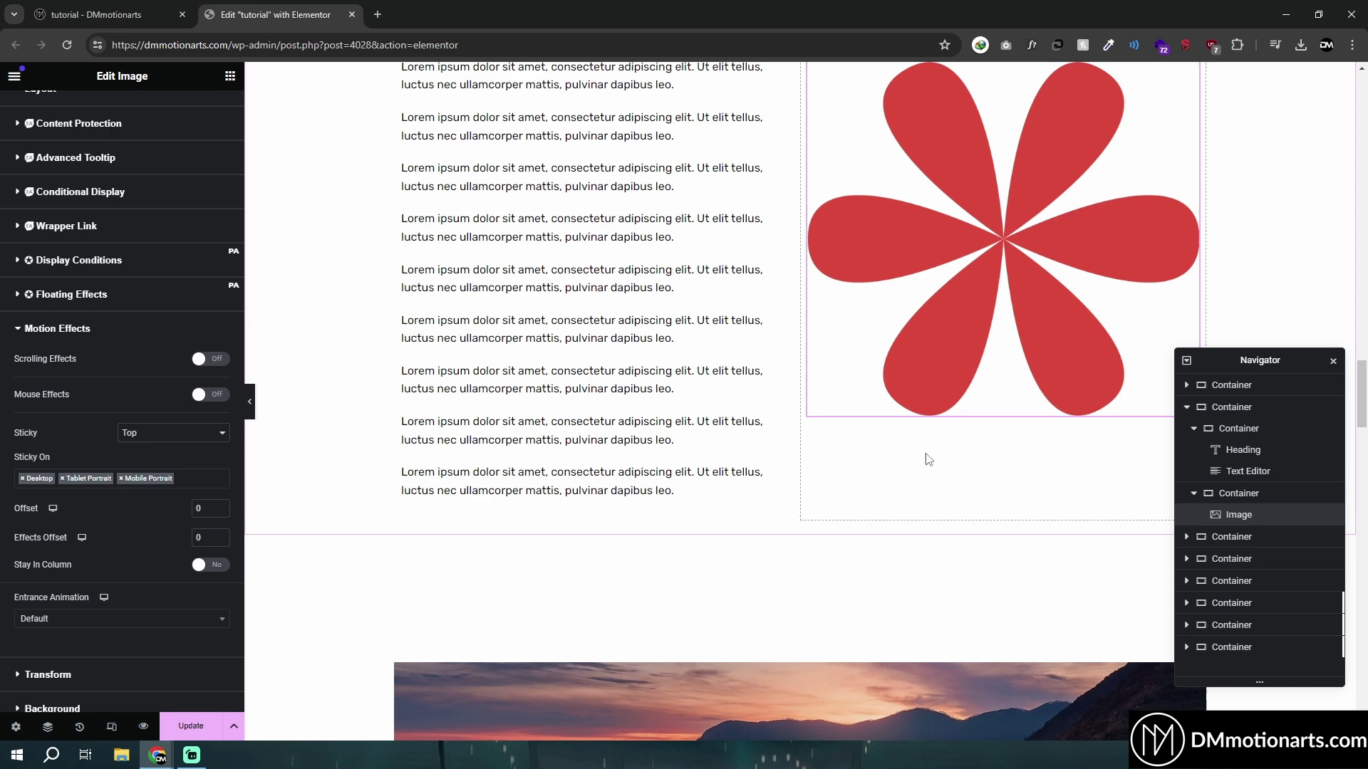
{"action": "scroll", "coordinate": [998, 479], "scroll_direction": "down", "scroll_amount": 4}
{"action": "scroll", "coordinate": [934, 399], "scroll_direction": "up", "scroll_amount": 4}
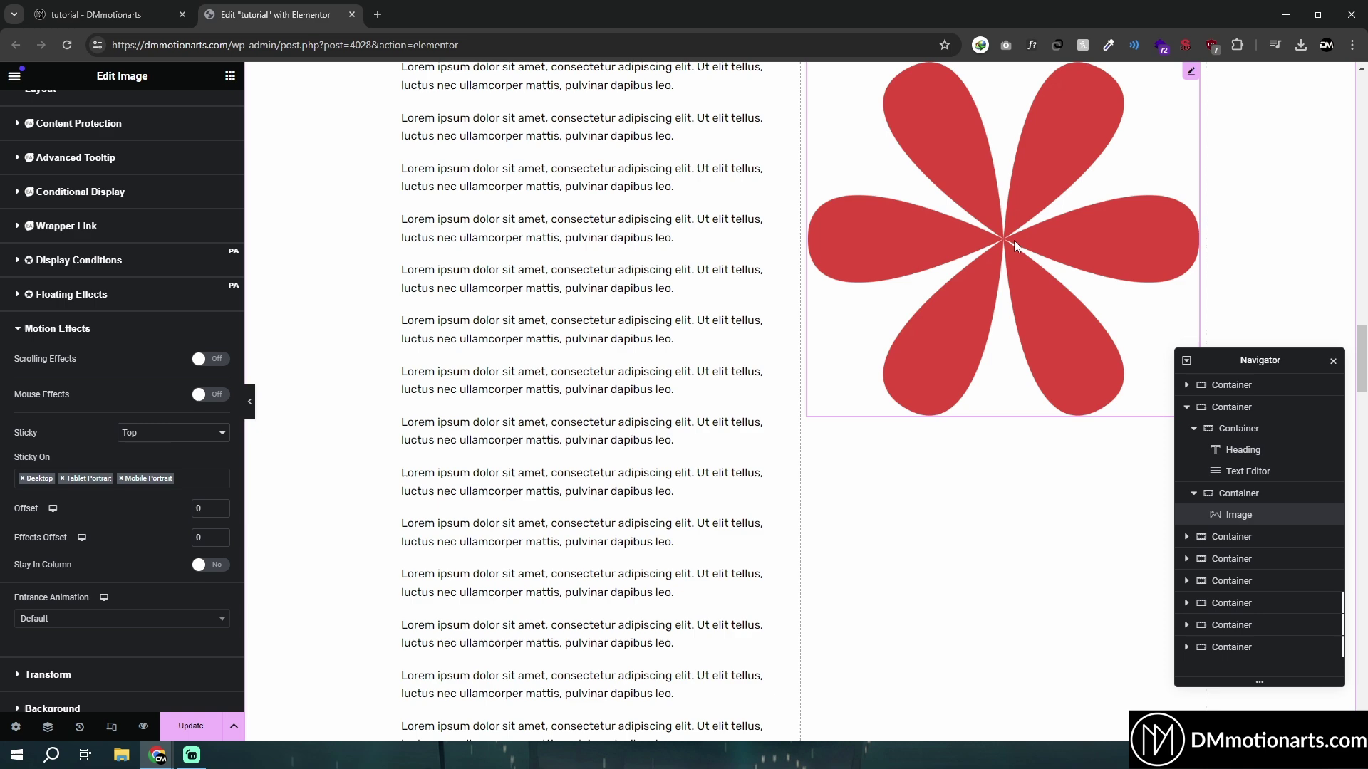
{"action": "scroll", "coordinate": [985, 302], "scroll_direction": "up", "scroll_amount": 5}
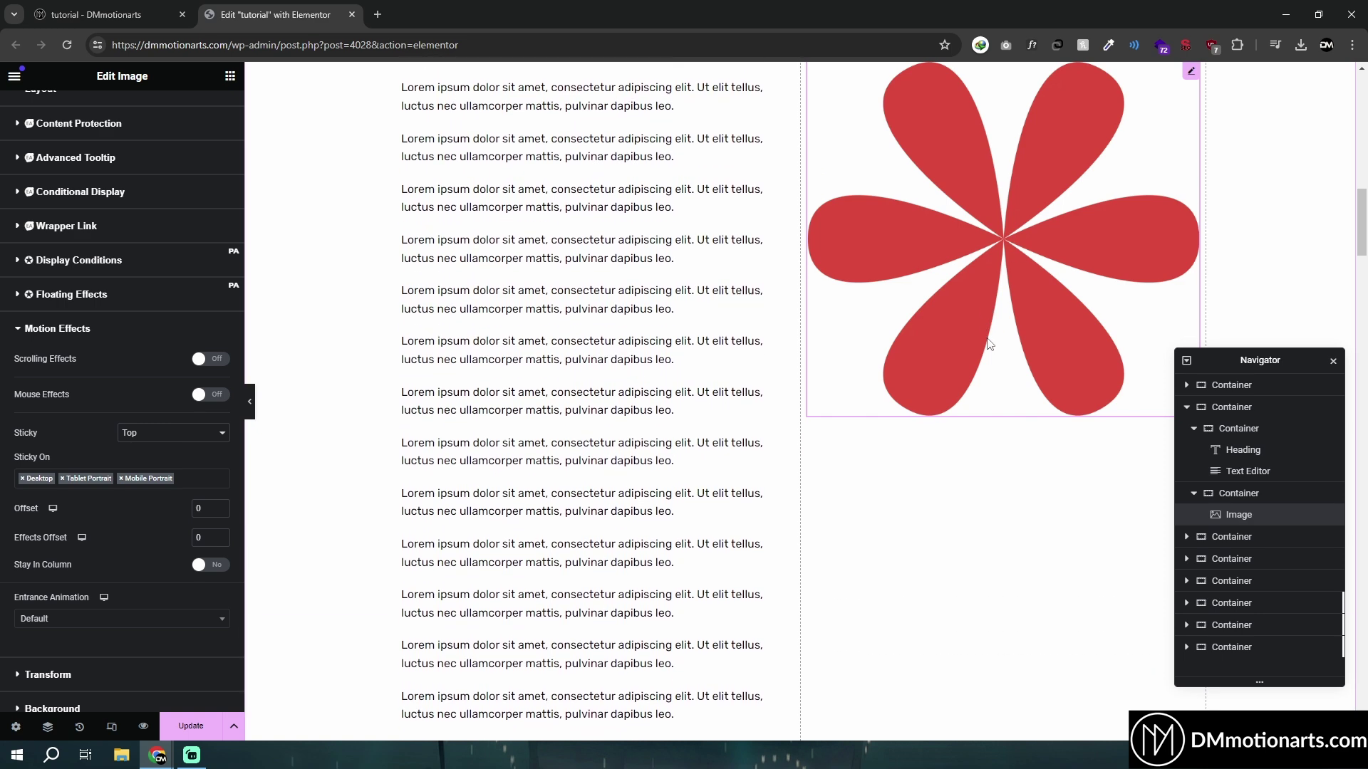
{"action": "scroll", "coordinate": [989, 344], "scroll_direction": "up", "scroll_amount": 8}
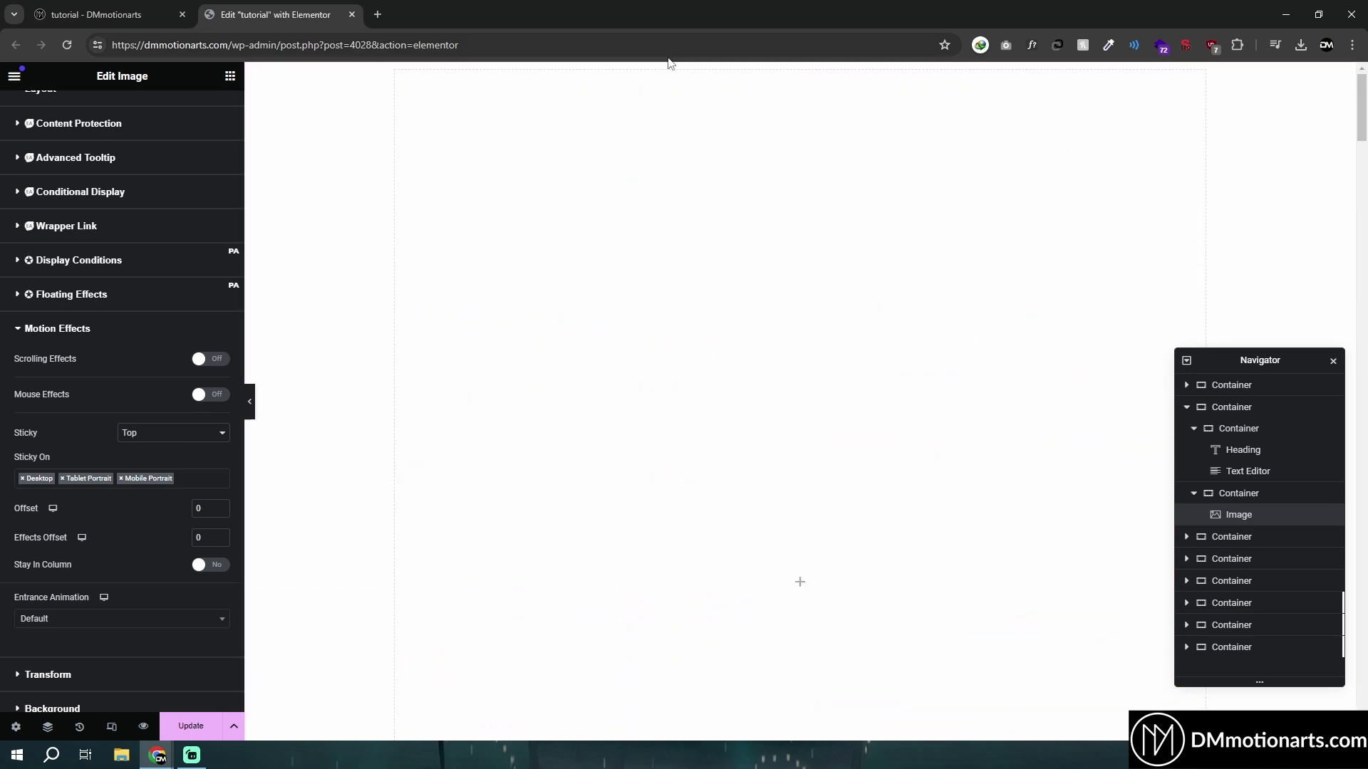
{"action": "scroll", "coordinate": [947, 323], "scroll_direction": "down", "scroll_amount": 8}
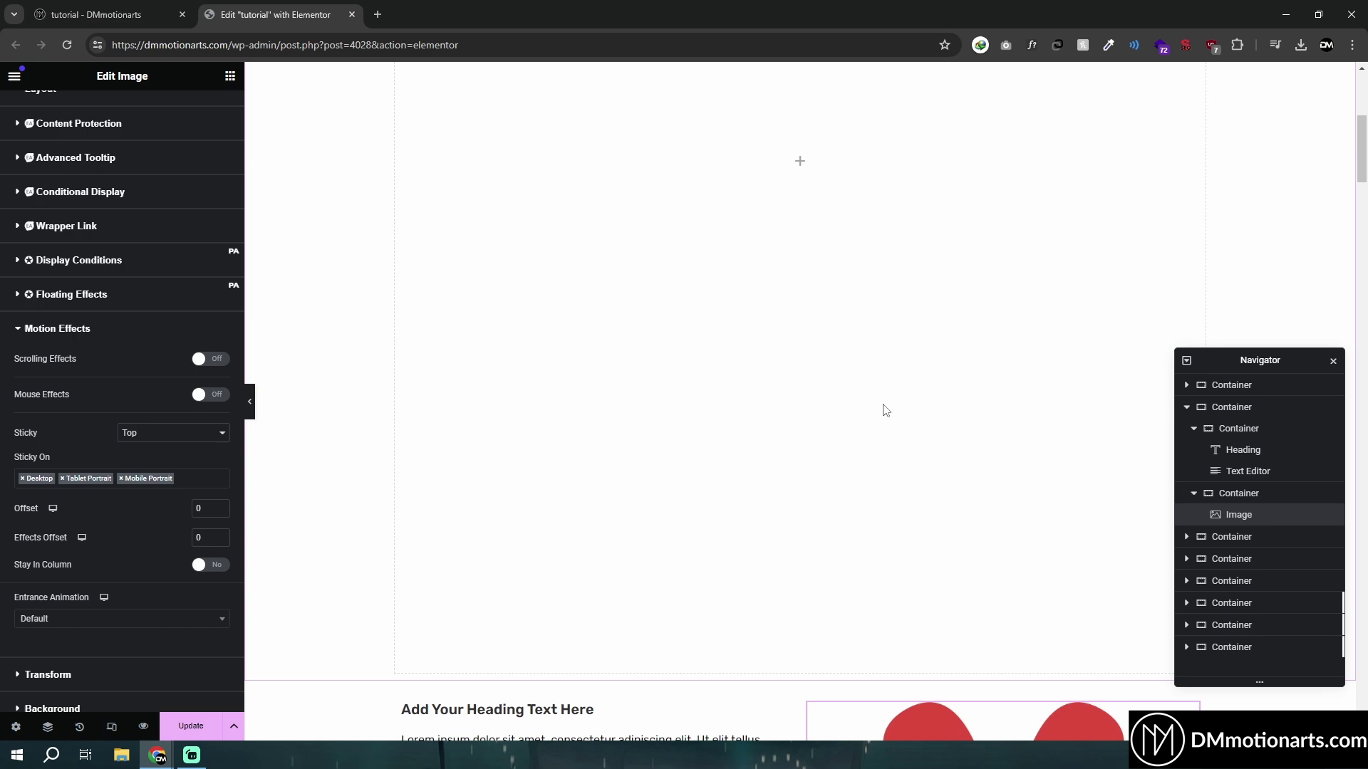
{"action": "scroll", "coordinate": [960, 391], "scroll_direction": "down", "scroll_amount": 3}
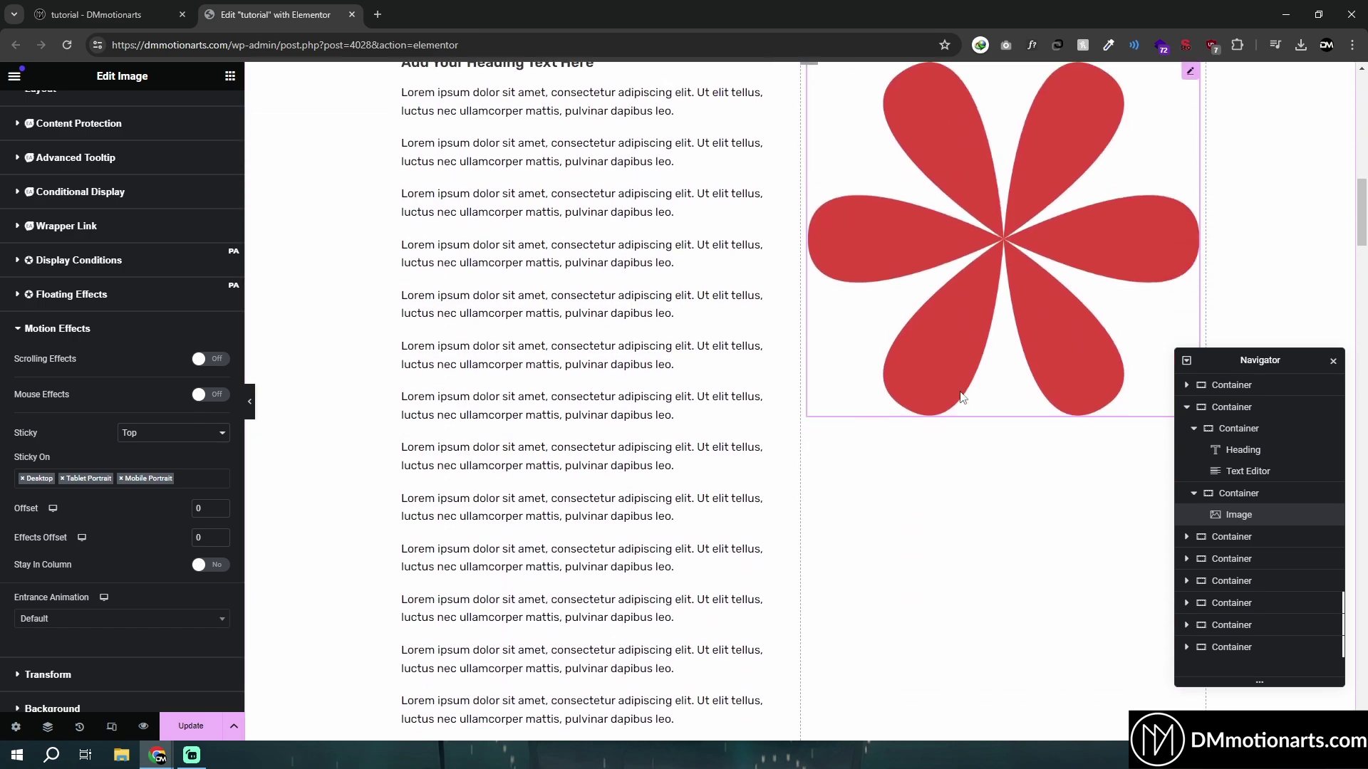
Change the flower image's Sticky from Top to None and bring up the Elements panel
{"action": "left_click", "coordinate": [173, 433]}
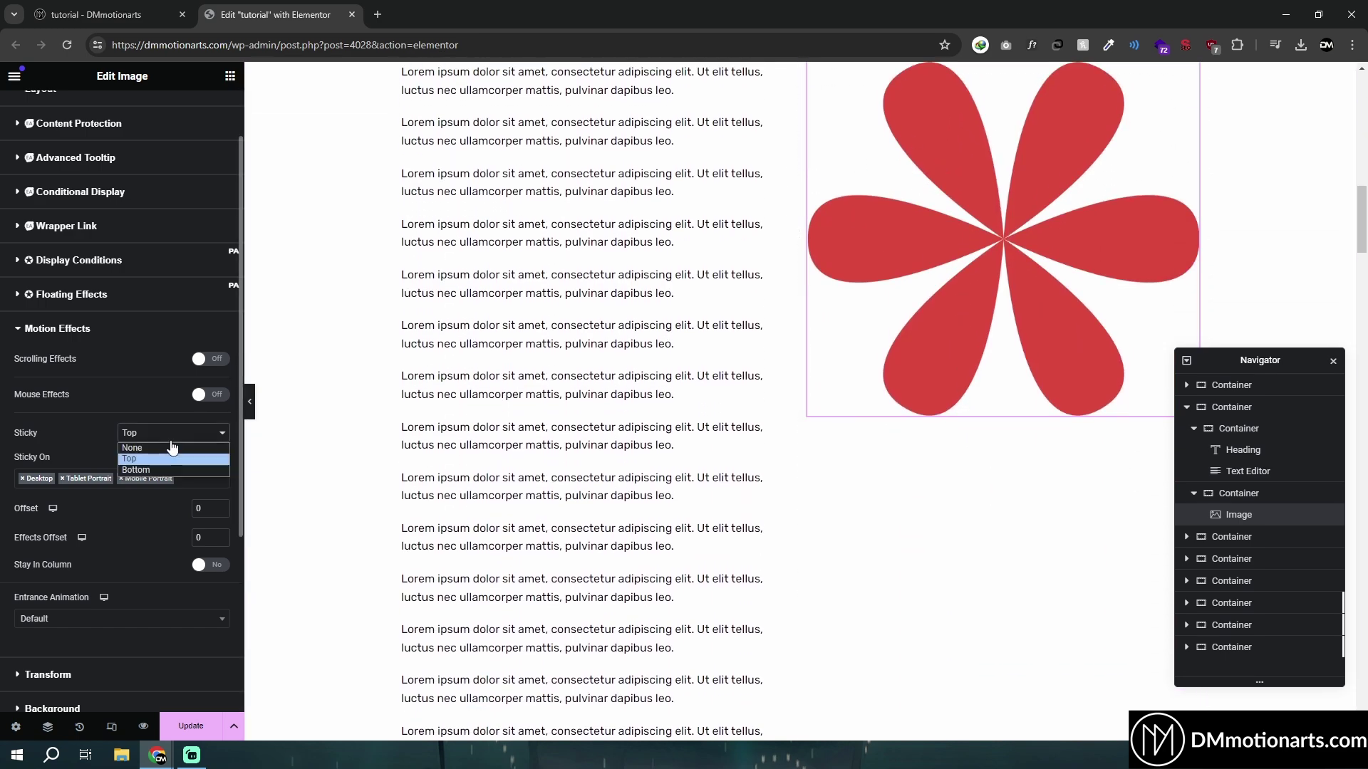
{"action": "left_click", "coordinate": [136, 444]}
{"action": "scroll", "coordinate": [993, 251], "scroll_direction": "up", "scroll_amount": 2}
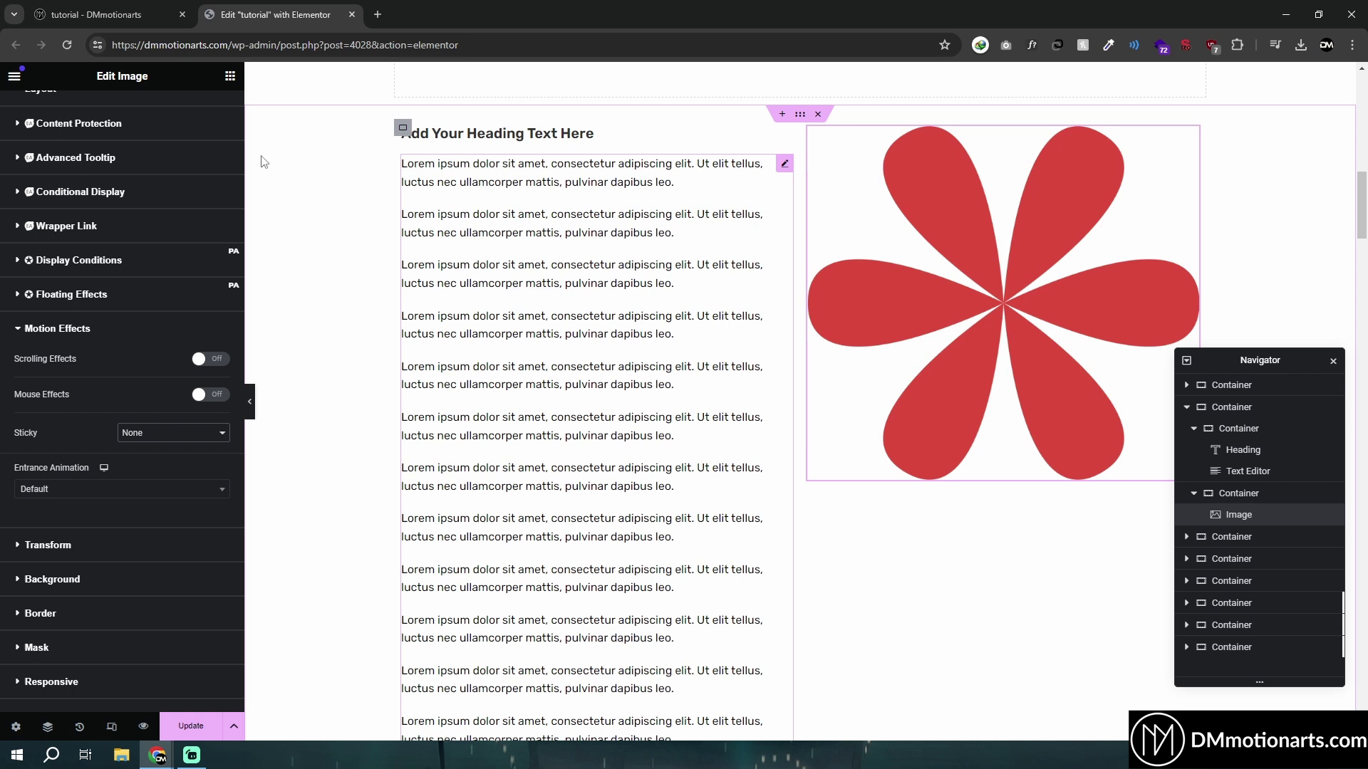
{"action": "left_click", "coordinate": [228, 77]}
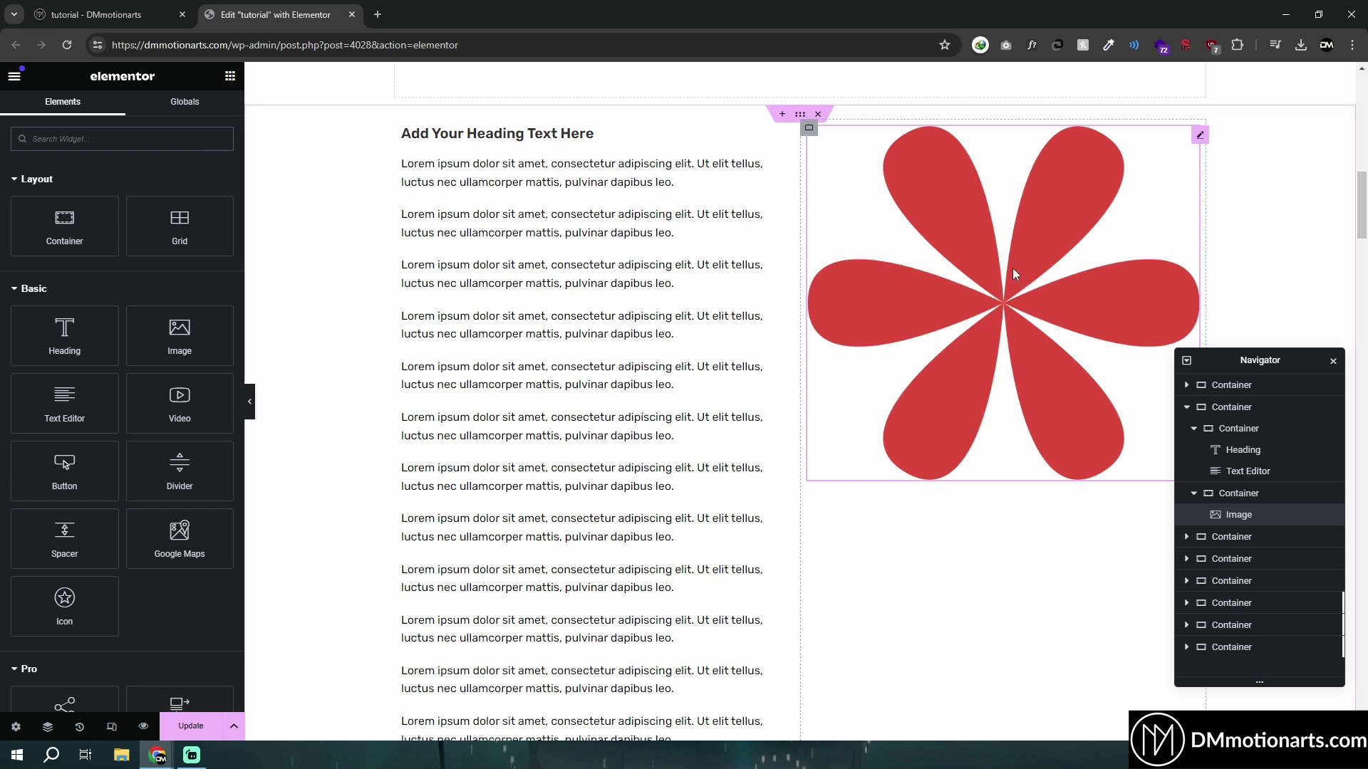
Place an HTML widget from the 'htm' search below the flower image and start a <style> block in it
{"action": "left_click", "coordinate": [114, 138]}
{"action": "type", "text": "htm"}
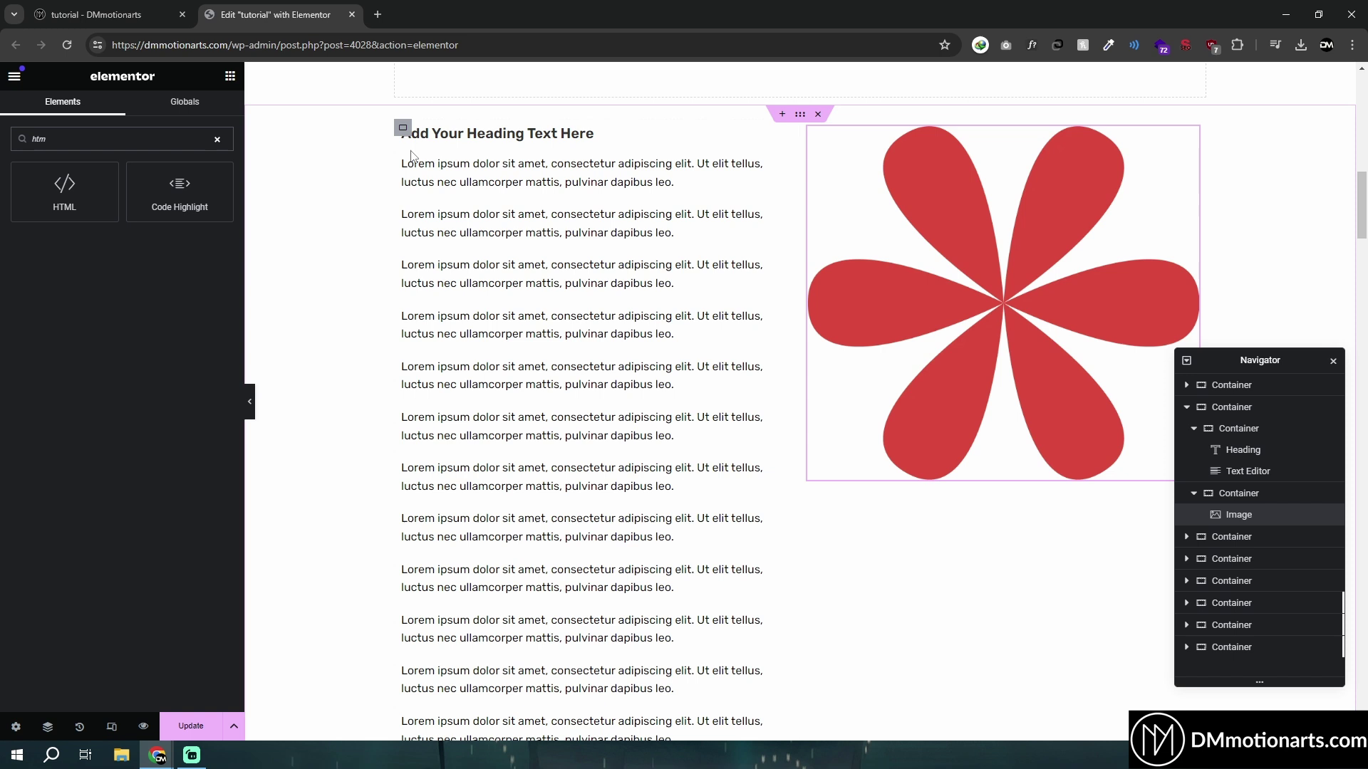
{"action": "left_click_drag", "start_coordinate": [65, 189], "coordinate": [990, 491]}
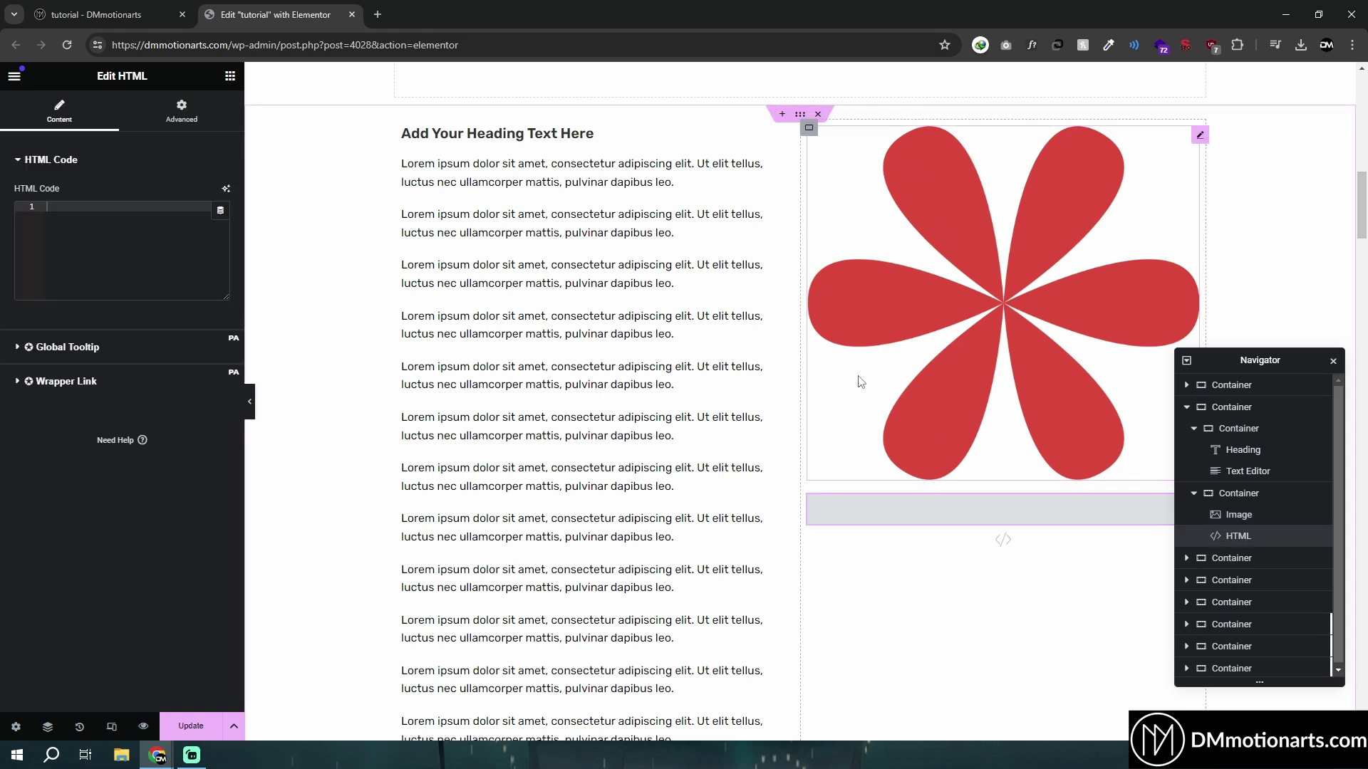
{"action": "left_click", "coordinate": [73, 226]}
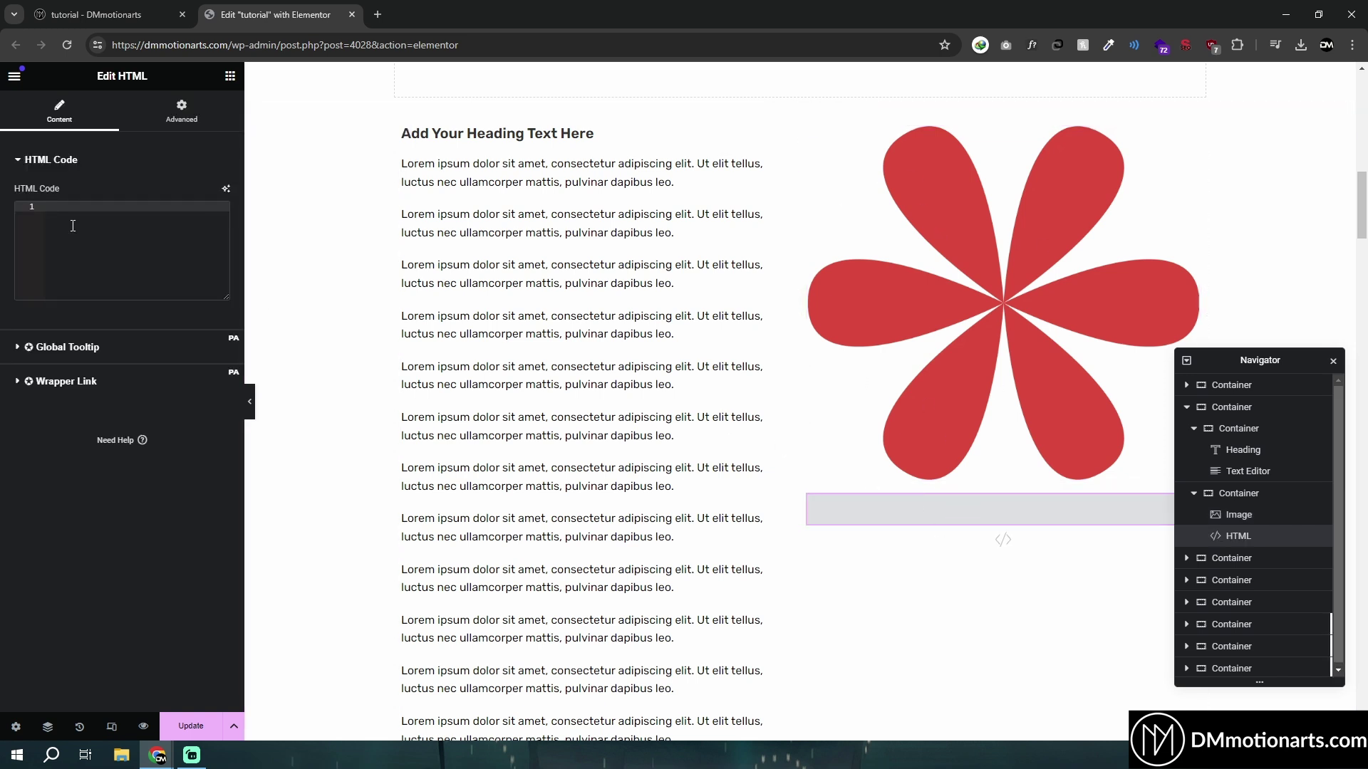
{"action": "type", "text": "<style>"}
{"action": "key", "text": "Return"}
{"action": "key", "text": "Return"}
{"action": "key", "text": "Return"}
{"action": "key", "text": "Return"}
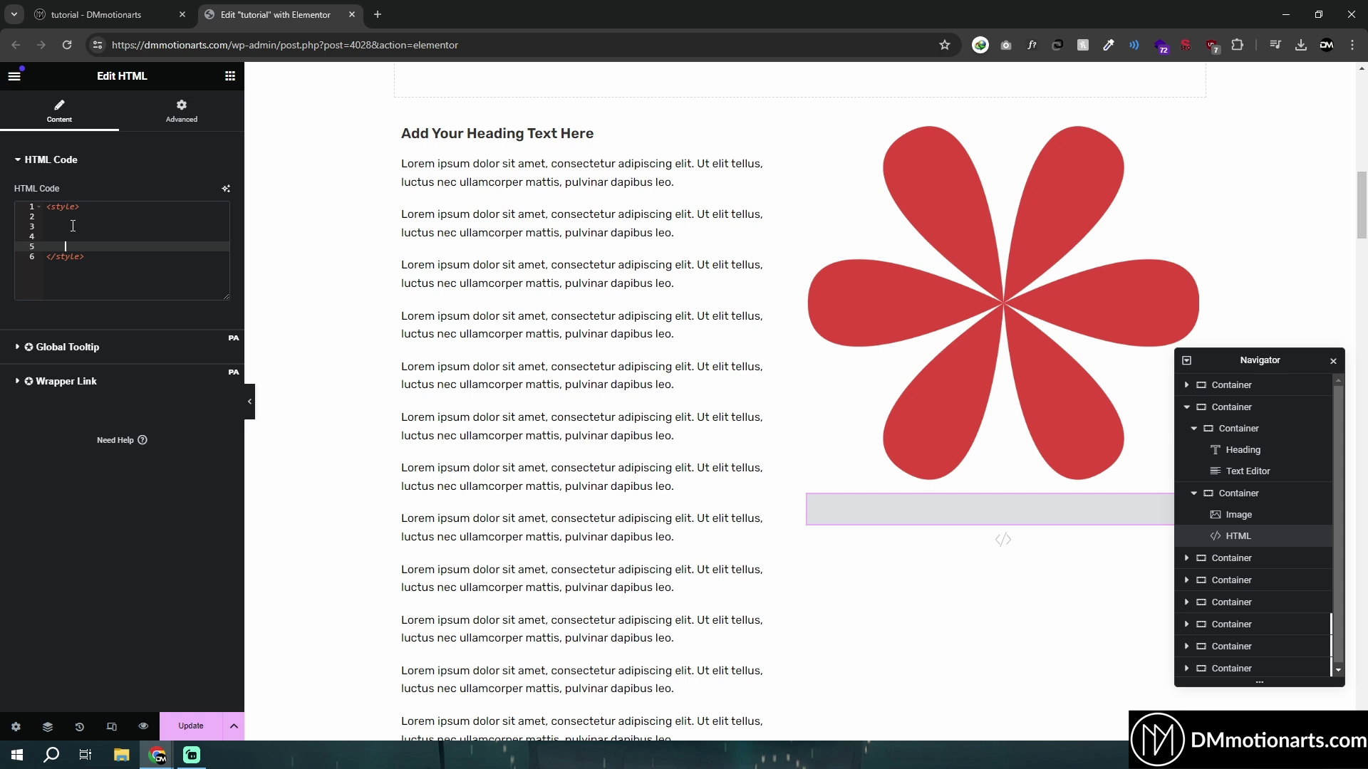
{"action": "left_click", "coordinate": [73, 226]}
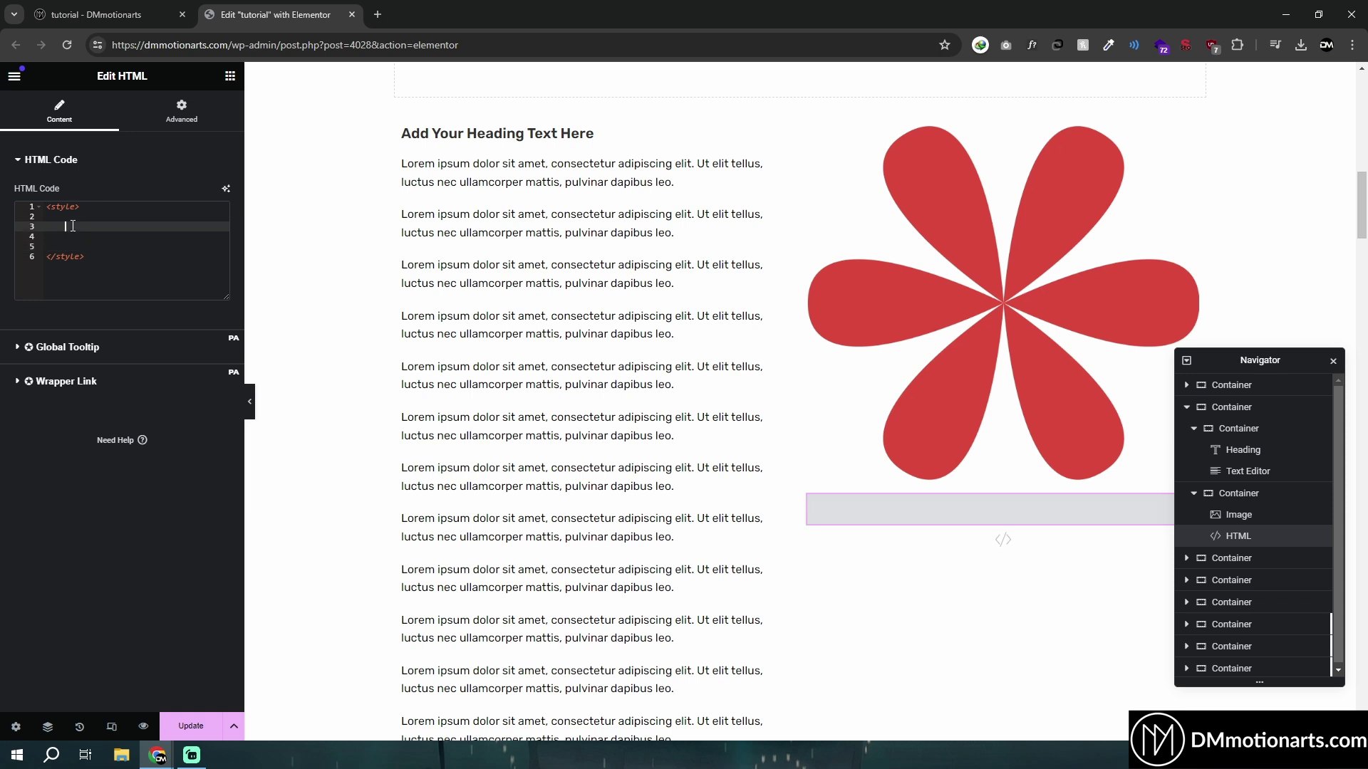
Give the flower image the CSS class 'flower' in its Advanced settings
{"action": "left_click", "coordinate": [1135, 170]}
{"action": "scroll", "coordinate": [114, 541], "scroll_direction": "down", "scroll_amount": 6}
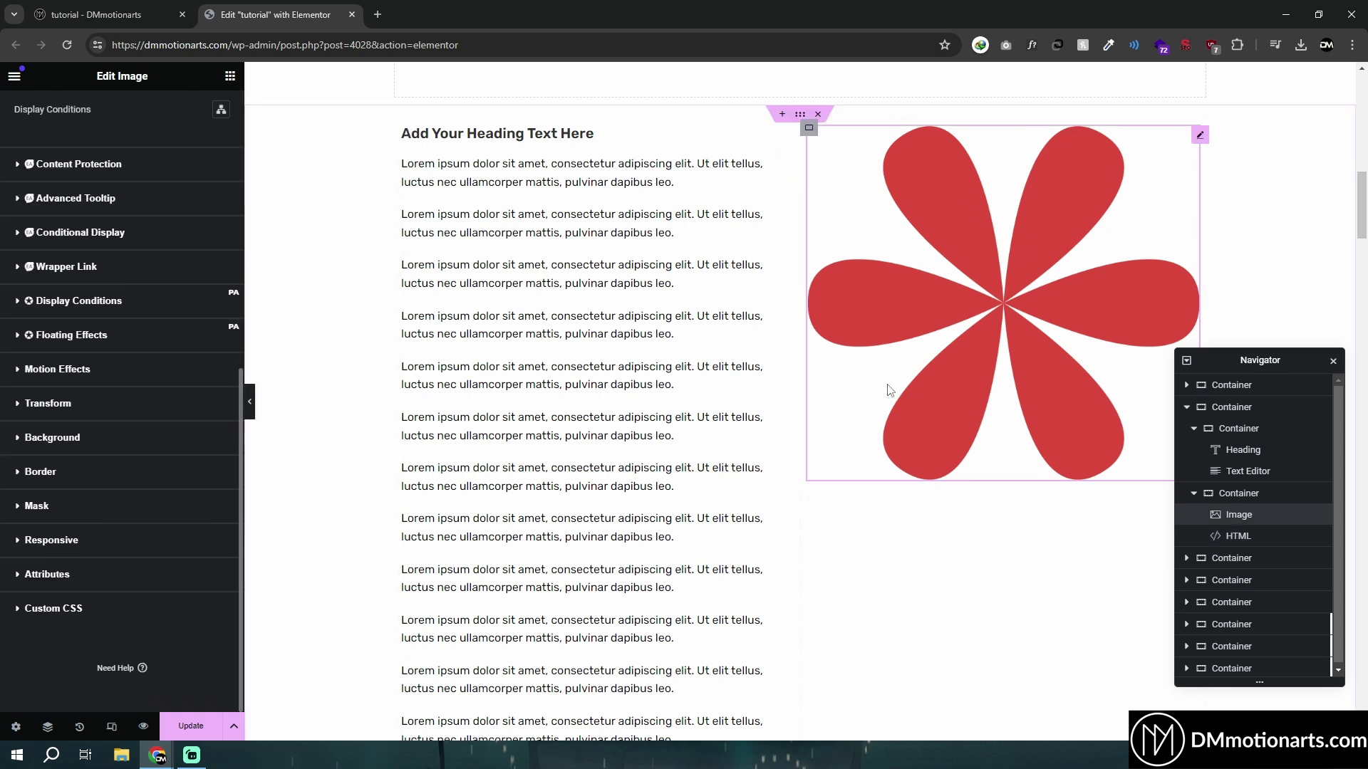
{"action": "left_click", "coordinate": [43, 611]}
{"action": "scroll", "coordinate": [129, 580], "scroll_direction": "down", "scroll_amount": 3}
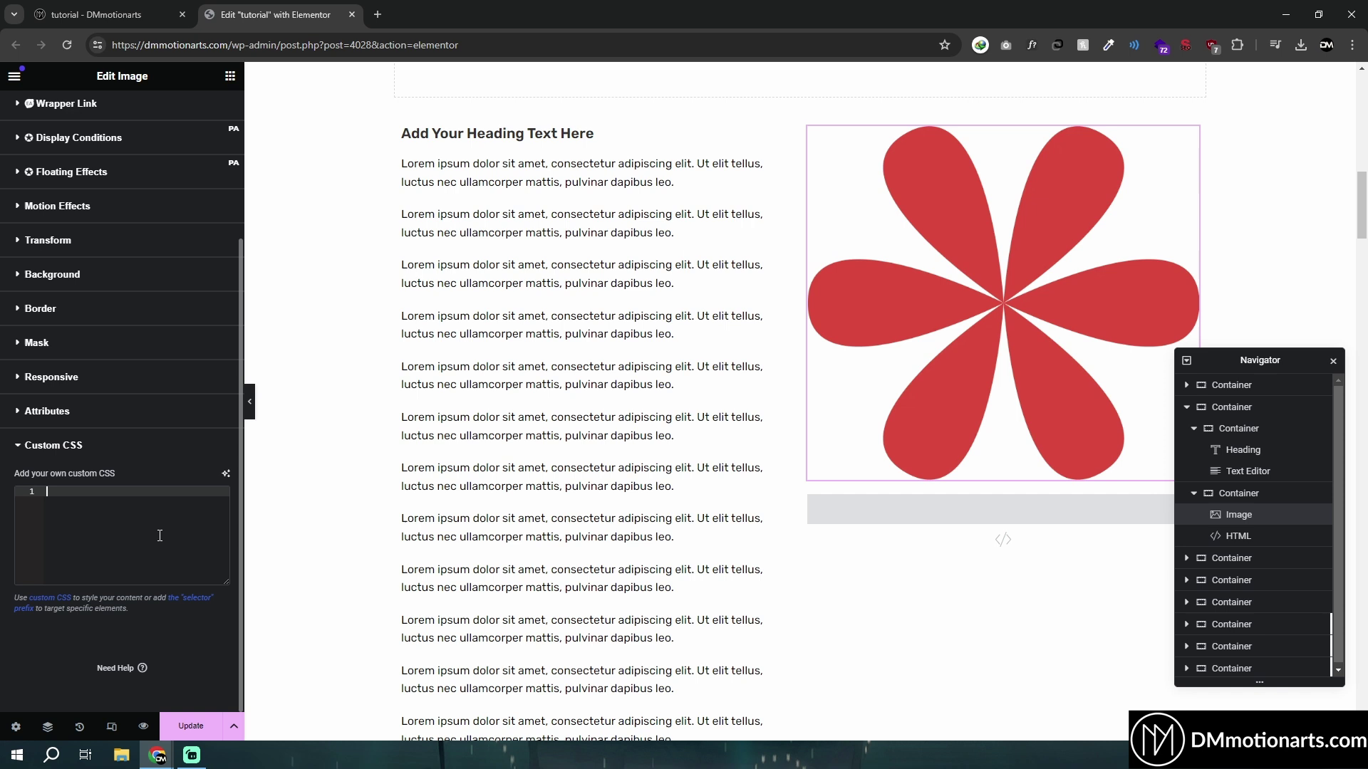
{"action": "left_click", "coordinate": [855, 502]}
{"action": "left_click", "coordinate": [101, 218]}
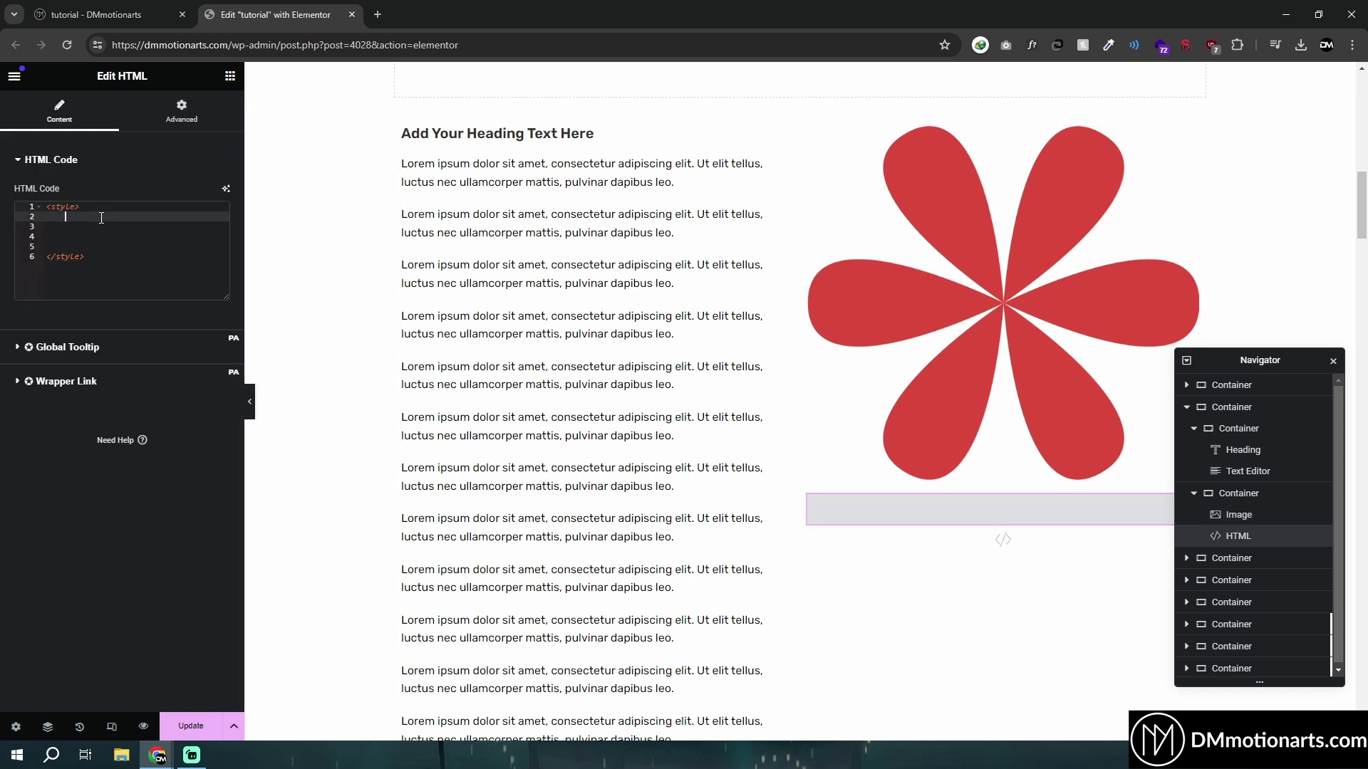
{"action": "left_click", "coordinate": [1081, 280]}
{"action": "scroll", "coordinate": [147, 413], "scroll_direction": "down", "scroll_amount": 3}
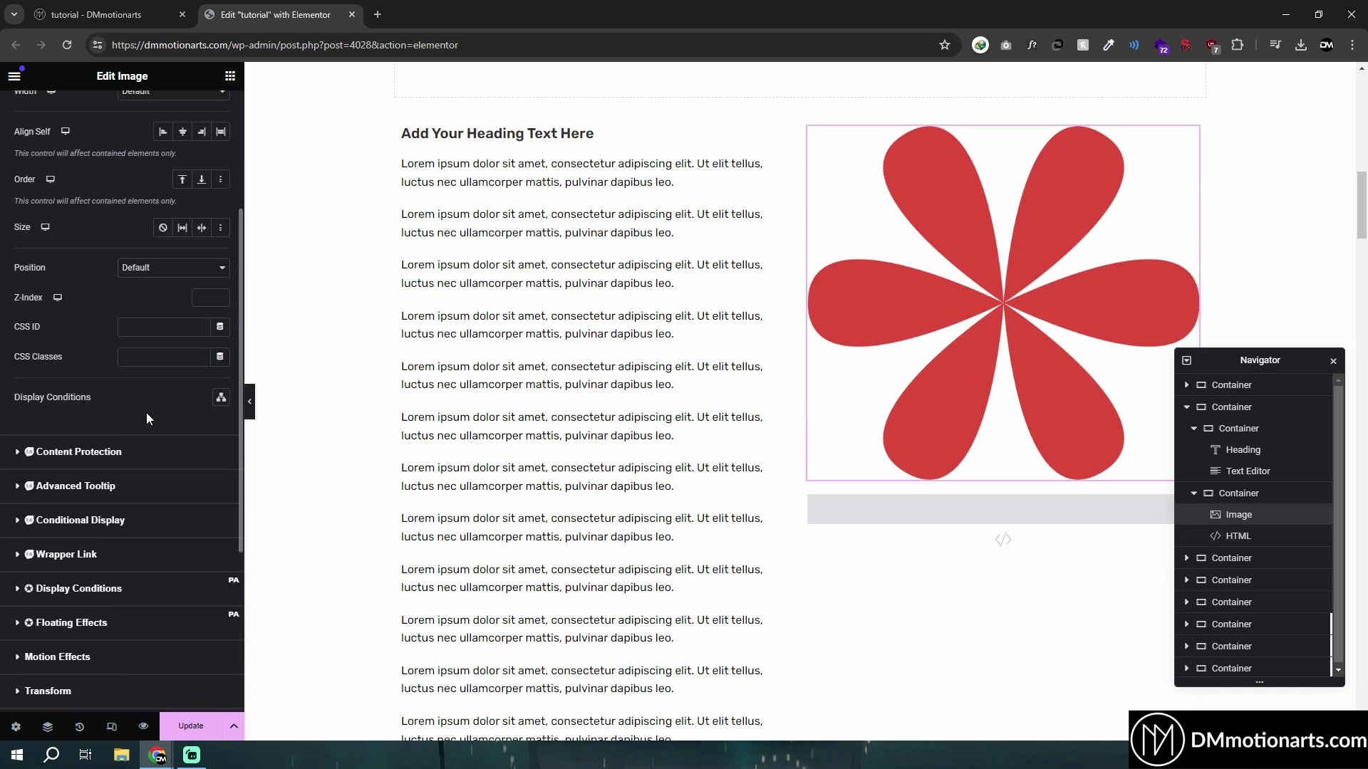
{"action": "left_click", "coordinate": [164, 359]}
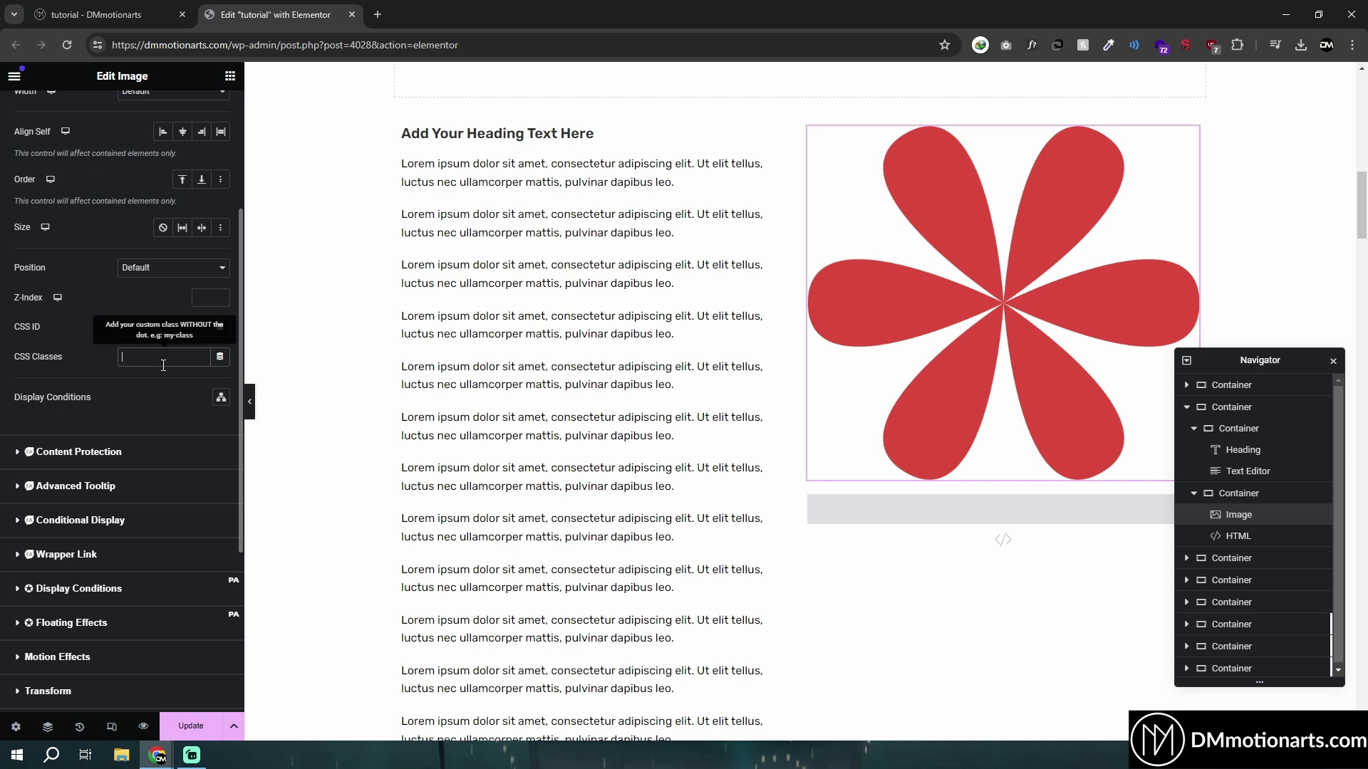
Write the rule .flower { position: sticky; } inside the style block
{"action": "left_click", "coordinate": [856, 510]}
{"action": "left_click", "coordinate": [124, 232]}
{"action": "key", "text": "Up"}
{"action": "key", "text": "Up"}
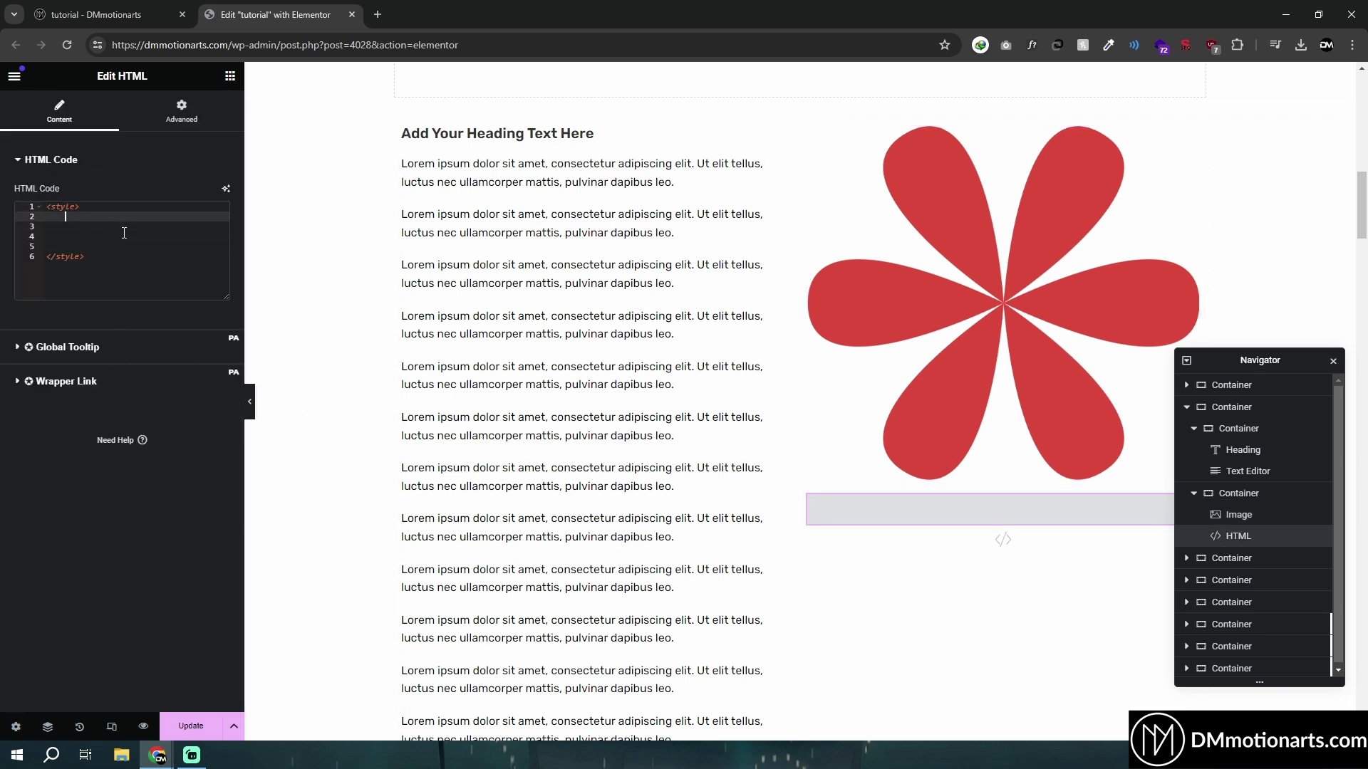
{"action": "key", "text": "Return"}
{"action": "type", "text": ".flow"}
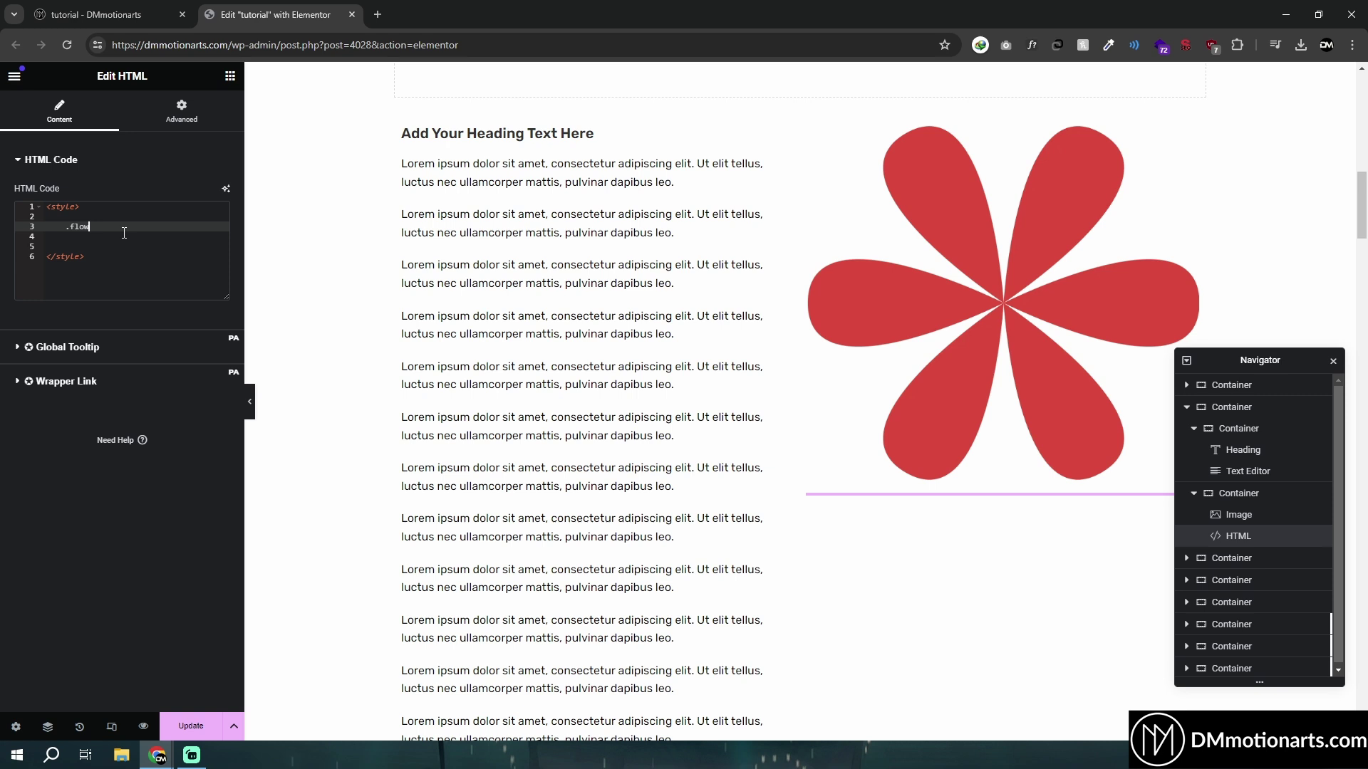
{"action": "type", "text": "er {"}
{"action": "key", "text": "Return"}
{"action": "key", "text": "Return"}
{"action": "key", "text": "Return"}
{"action": "key", "text": "Return"}
{"action": "key", "text": "Return"}
{"action": "key", "text": "Up"}
{"action": "key", "text": "Up"}
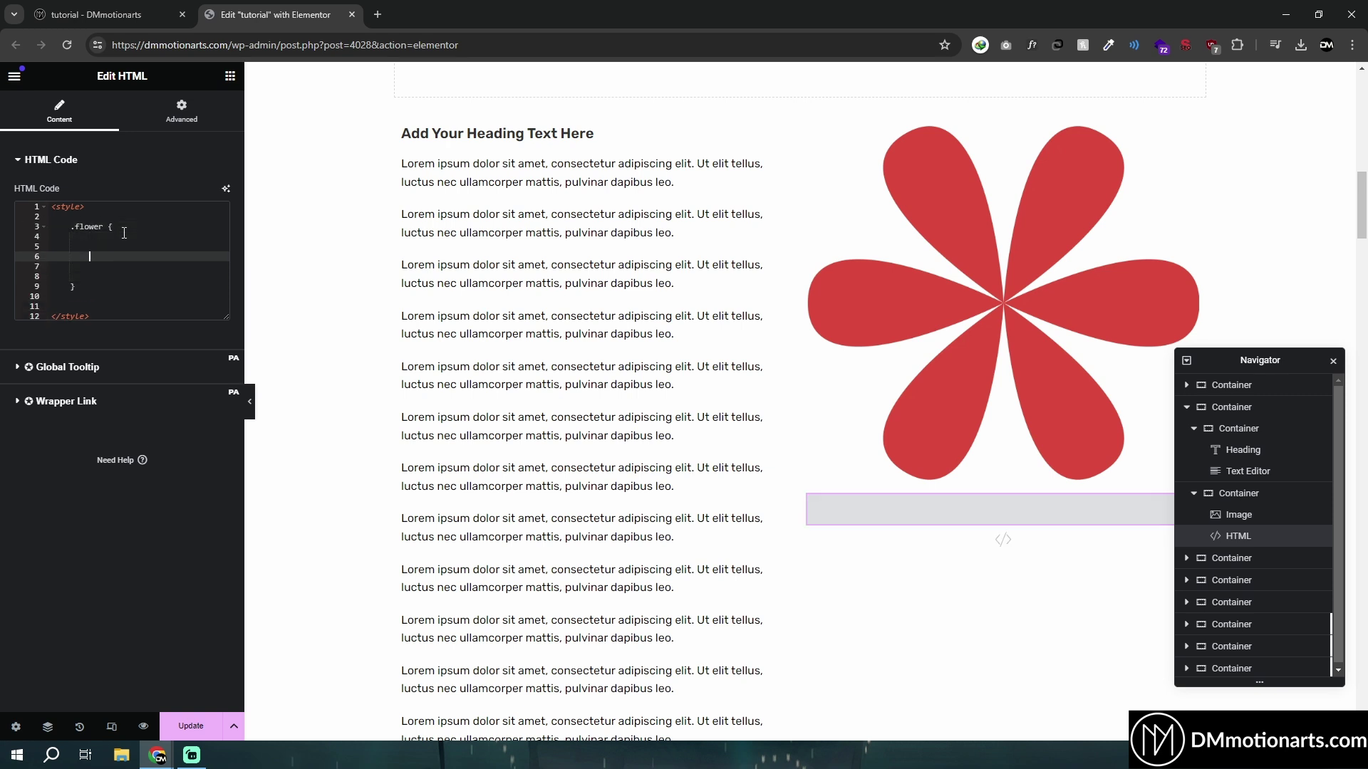
{"action": "key", "text": "Up"}
{"action": "type", "text": "position: "}
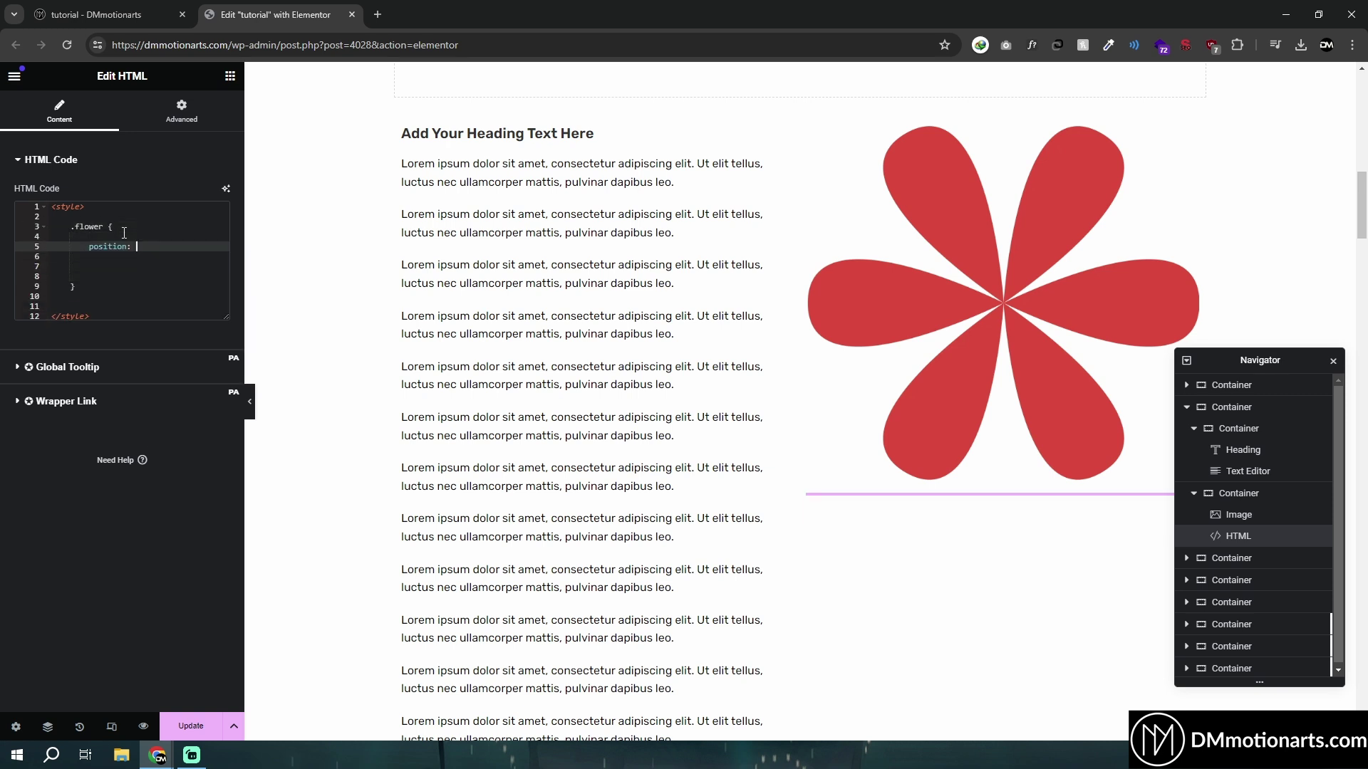
{"action": "type", "text": "sticky;"}
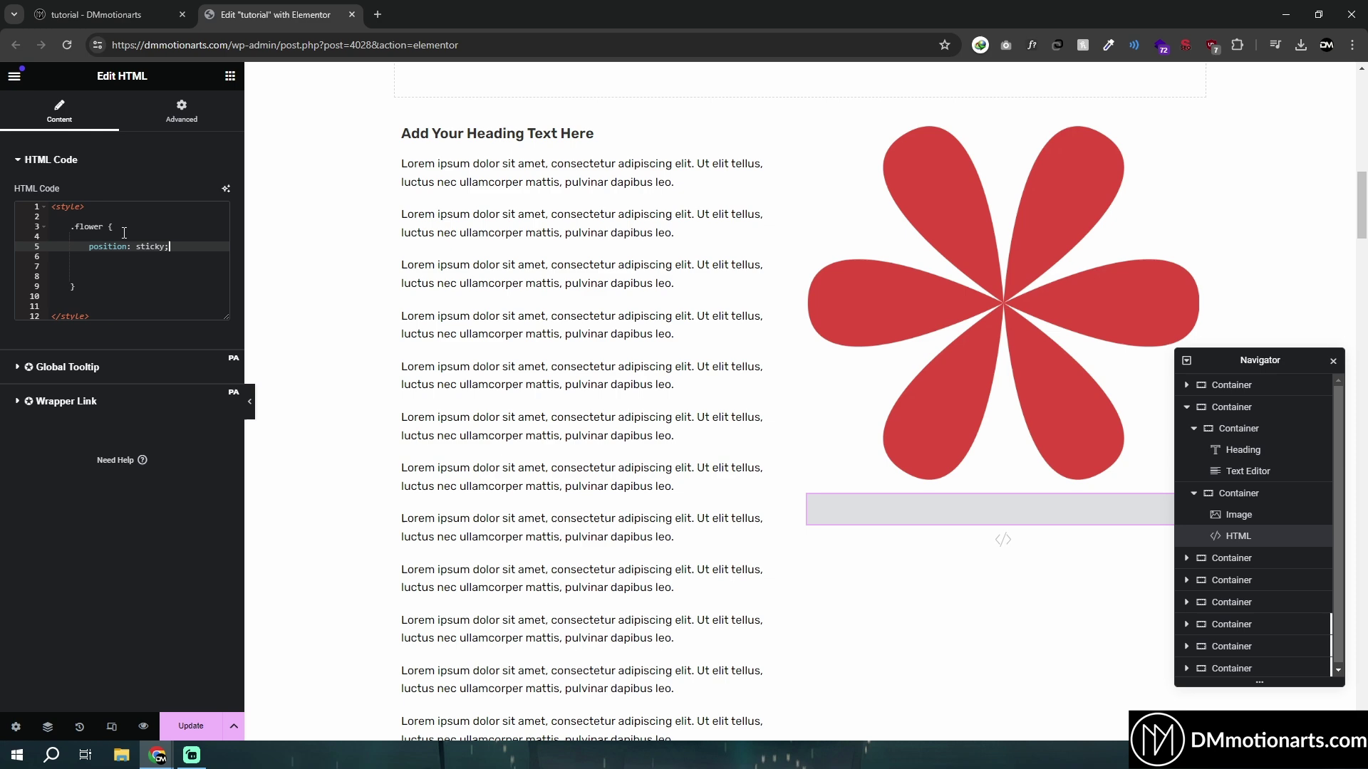
{"action": "scroll", "coordinate": [559, 403], "scroll_direction": "down", "scroll_amount": 6}
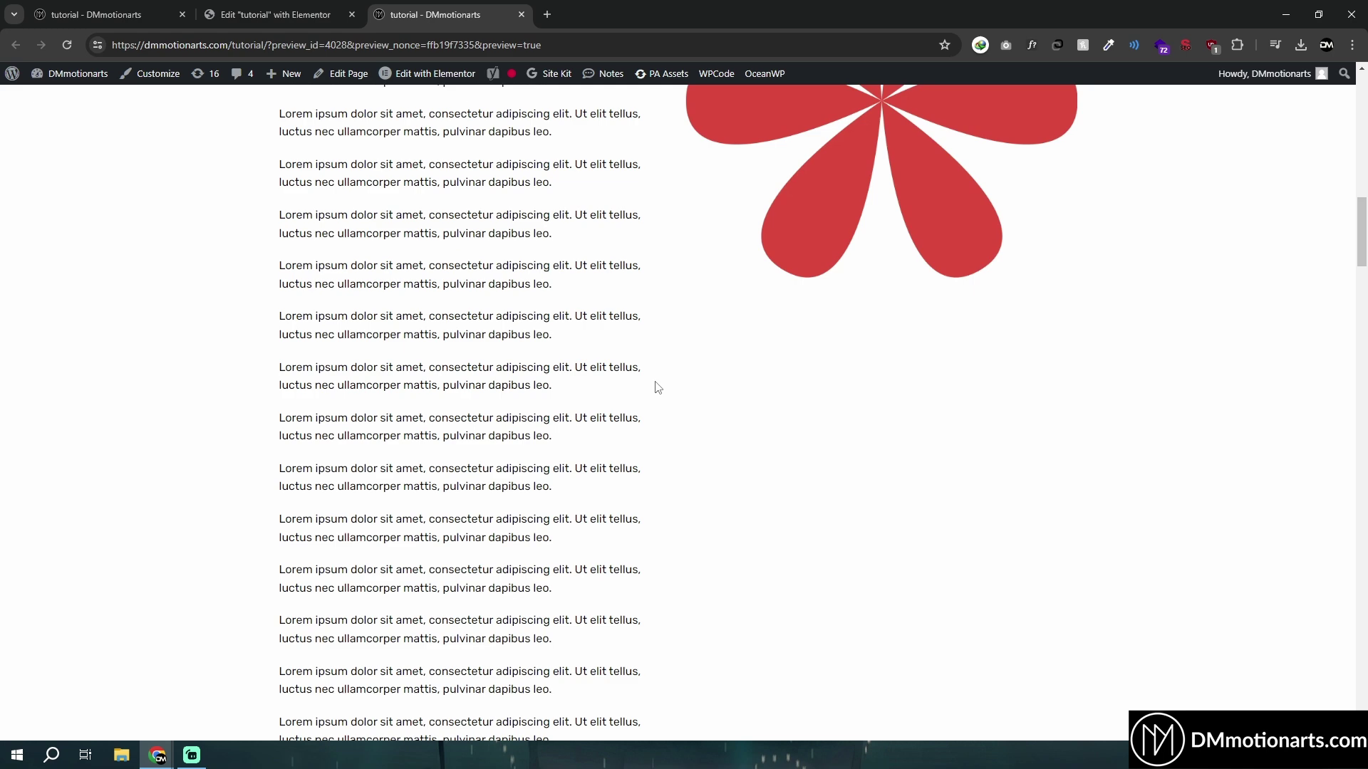
Scroll the page preview to test the flower, then go back to the Elementor editor tab
{"action": "scroll", "coordinate": [656, 385], "scroll_direction": "up", "scroll_amount": 10}
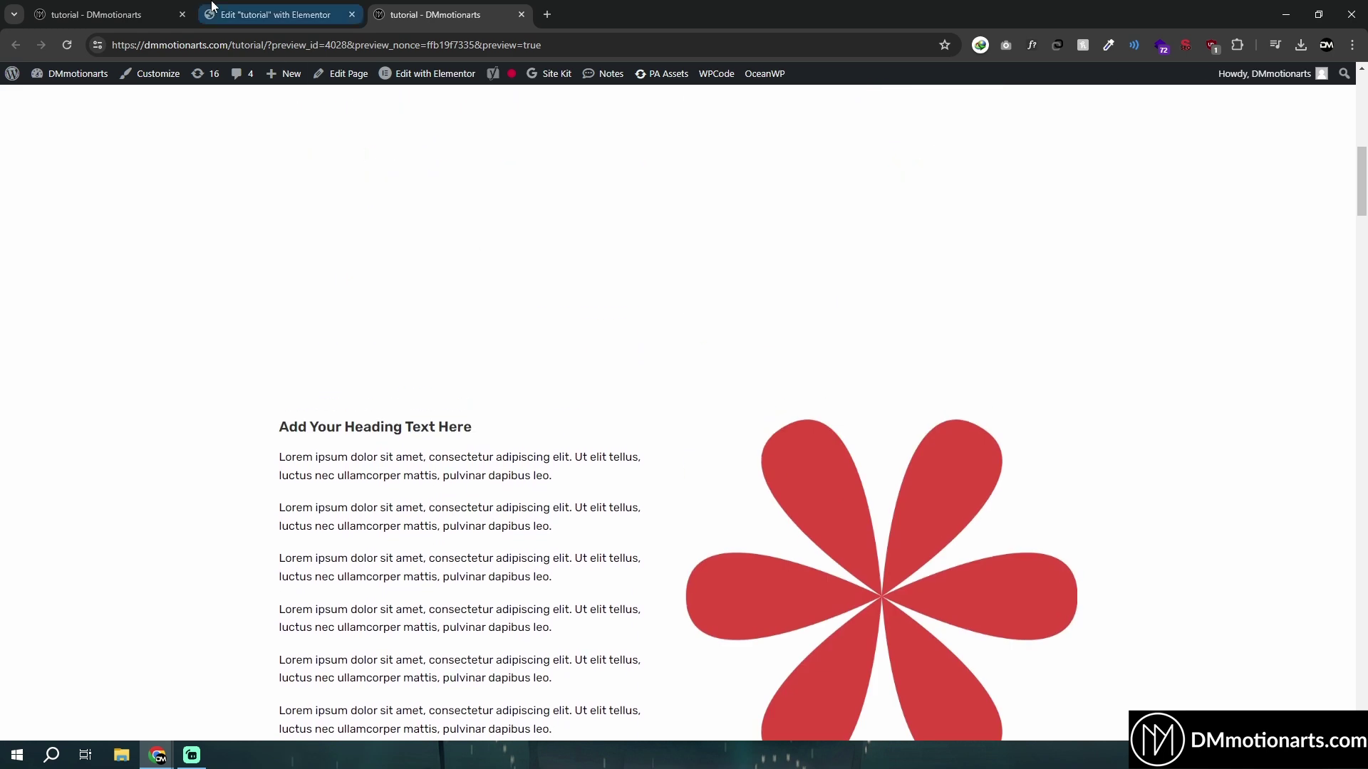
{"action": "left_click", "coordinate": [271, 15]}
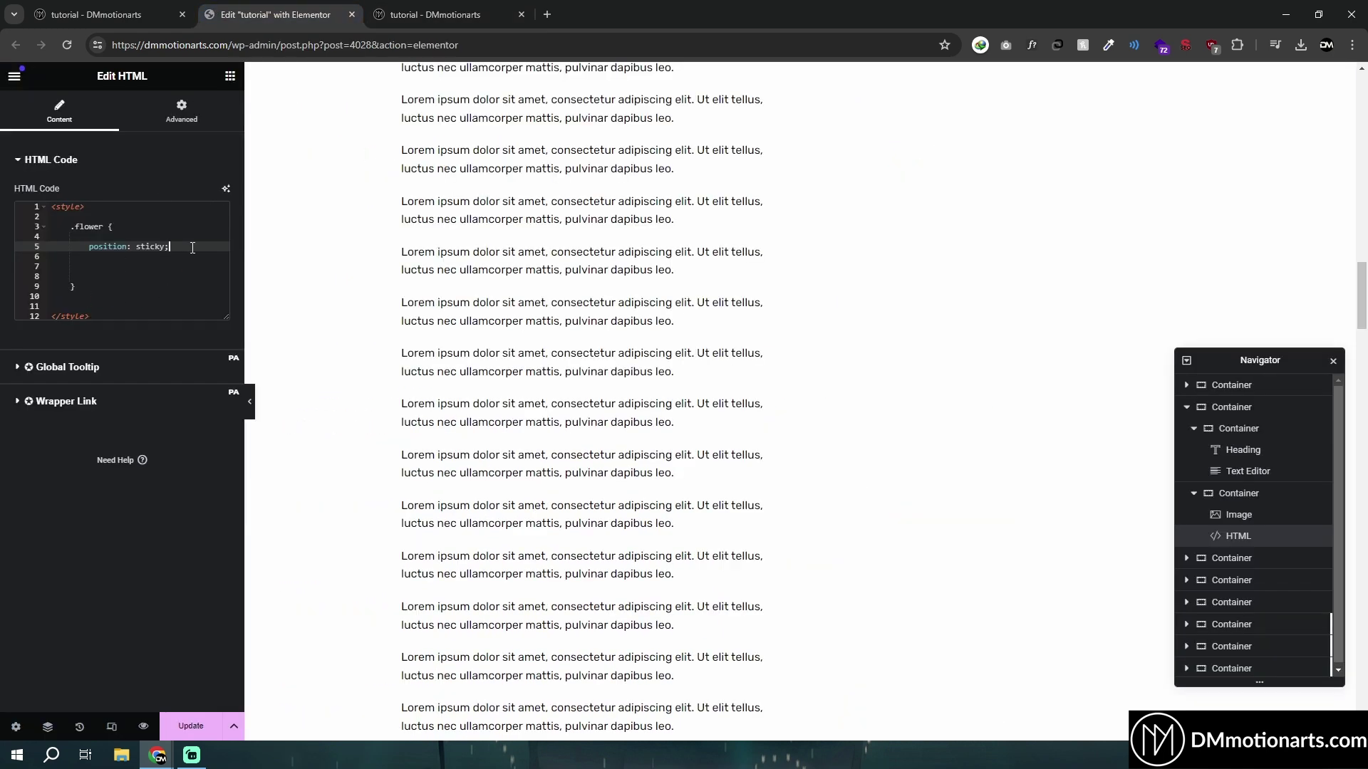
Add top:0px; under position: sticky in the .flower rule and save the page
{"action": "key", "text": "Return"}
{"action": "type", "text": "top"}
{"action": "key", "text": "Return"}
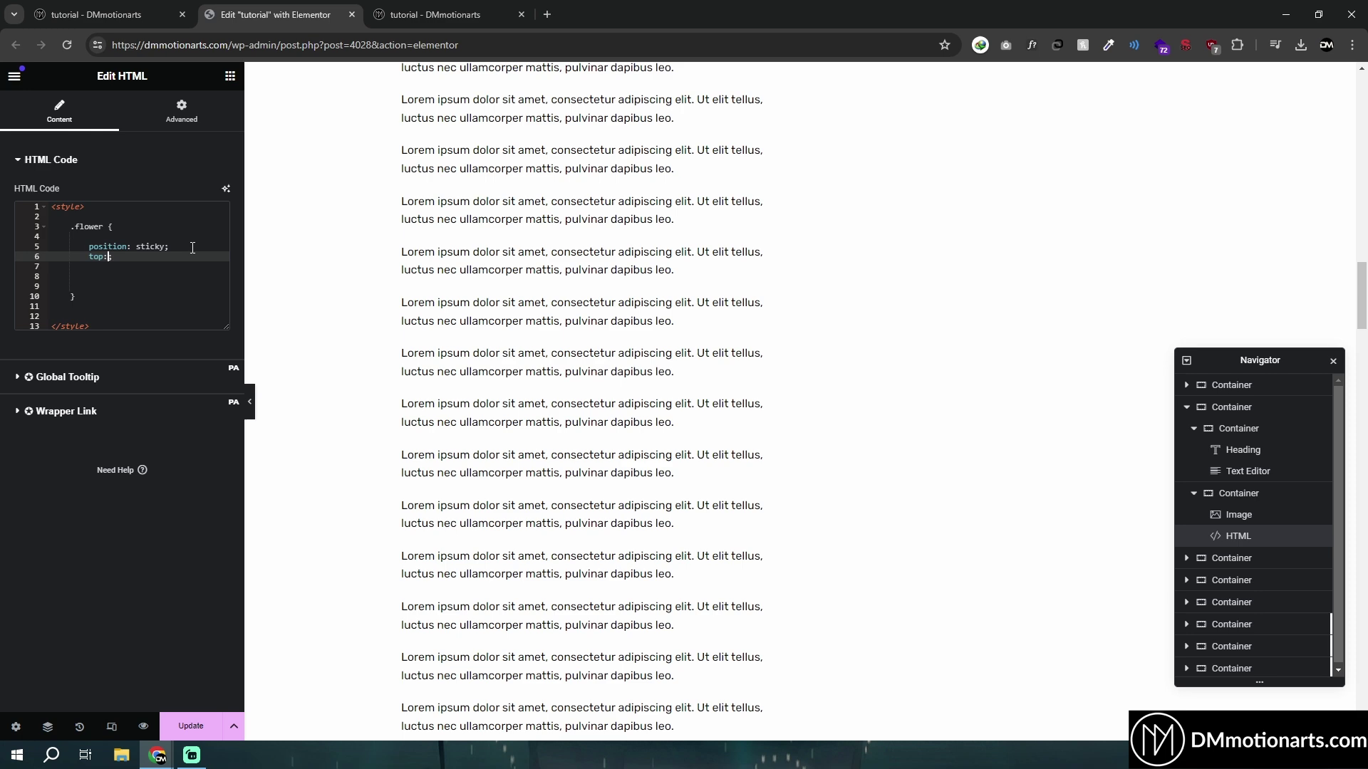
{"action": "type", "text": "0px;"}
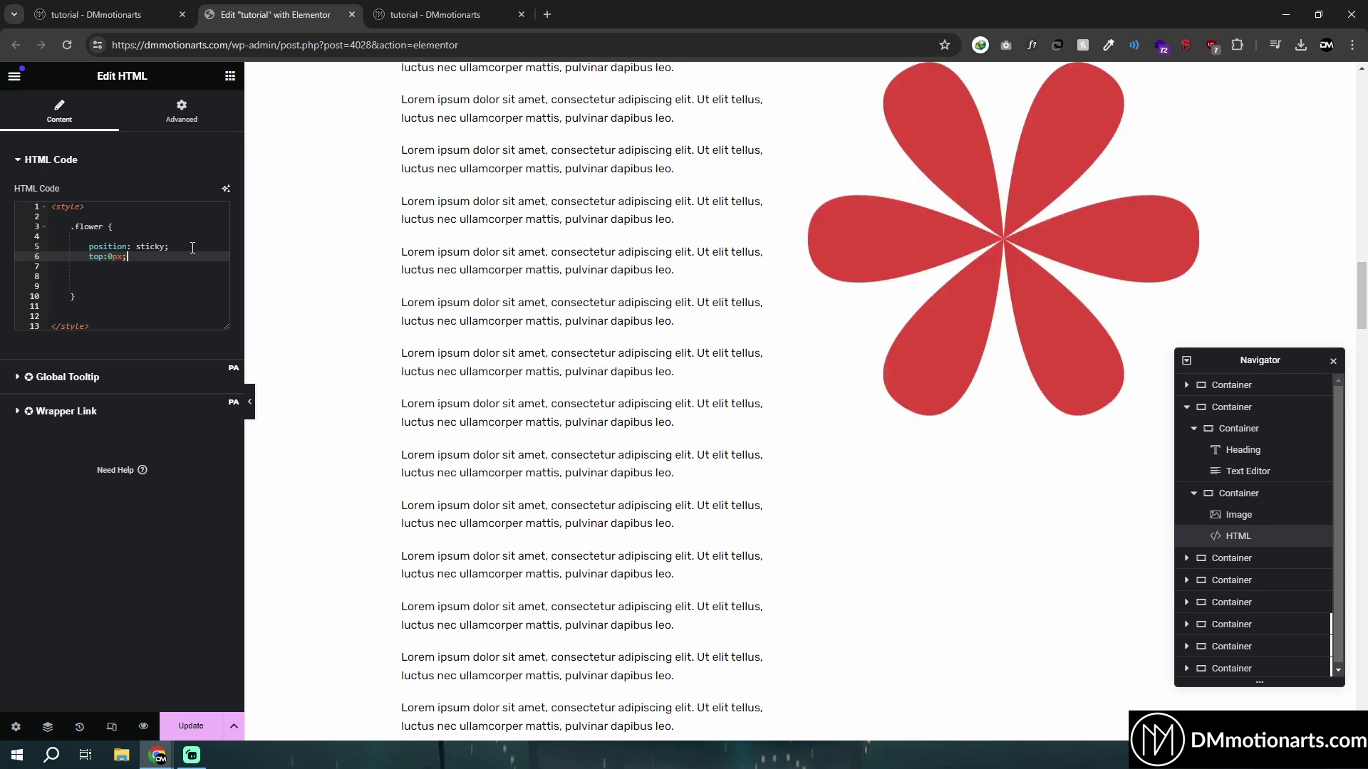
{"action": "scroll", "coordinate": [419, 305], "scroll_direction": "up", "scroll_amount": 8}
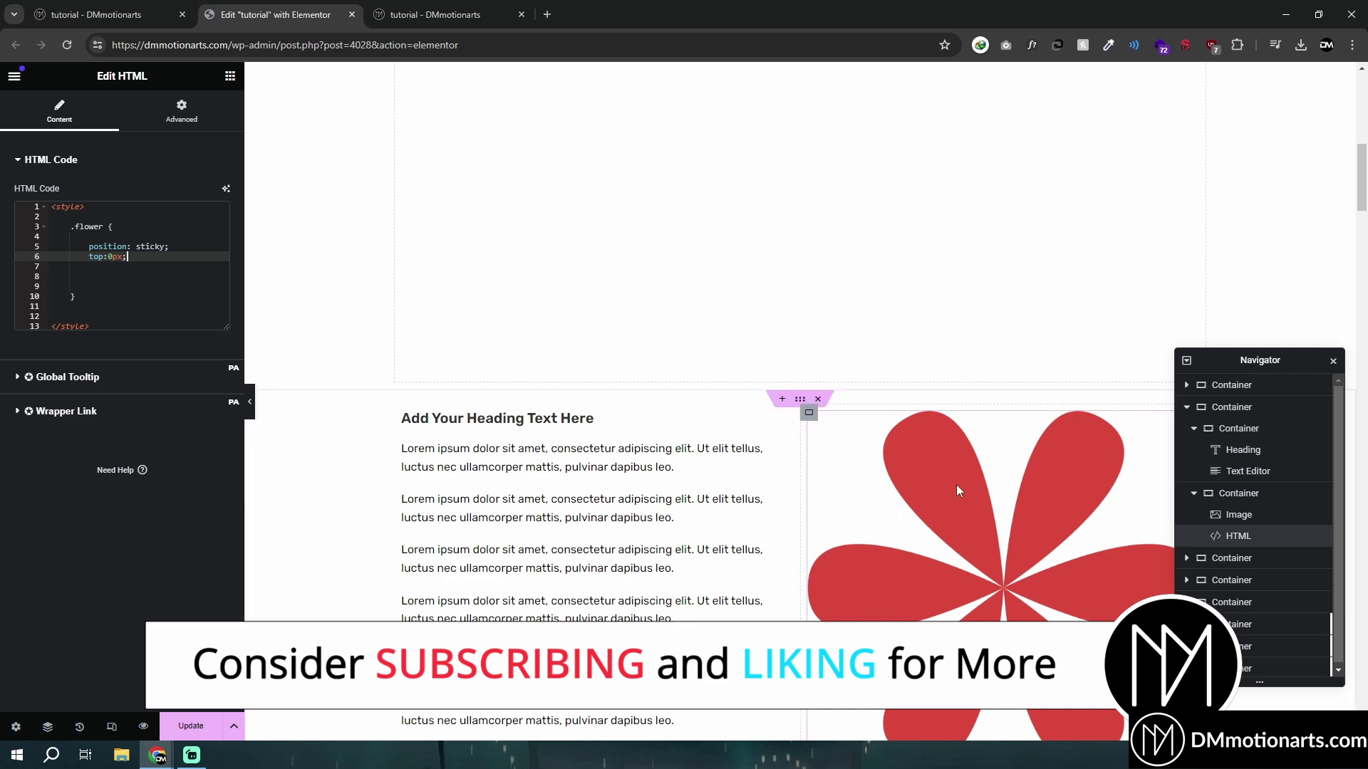
{"action": "scroll", "coordinate": [959, 494], "scroll_direction": "down", "scroll_amount": 4}
{"action": "left_click", "coordinate": [211, 723]}
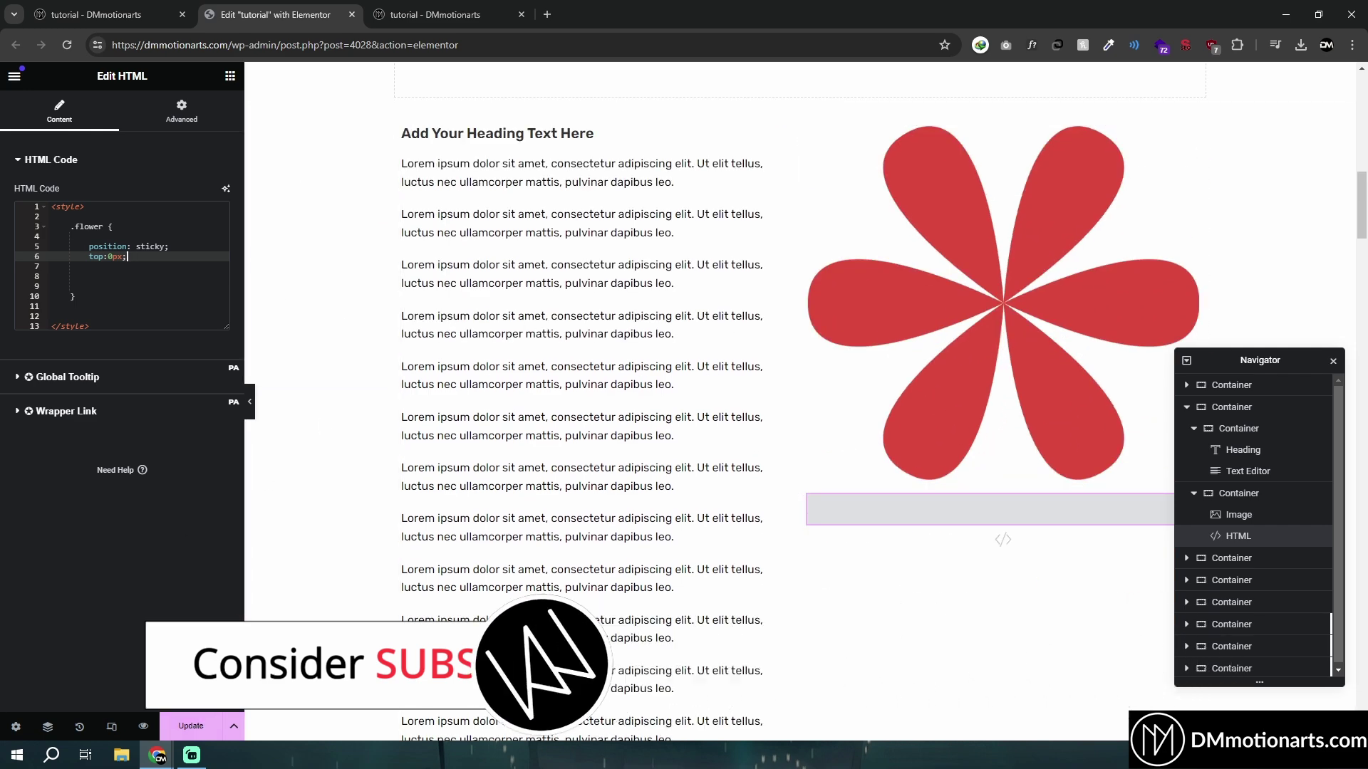
Scroll the live preview down past the text column and back up to watch the flower
{"action": "left_click", "coordinate": [422, 5]}
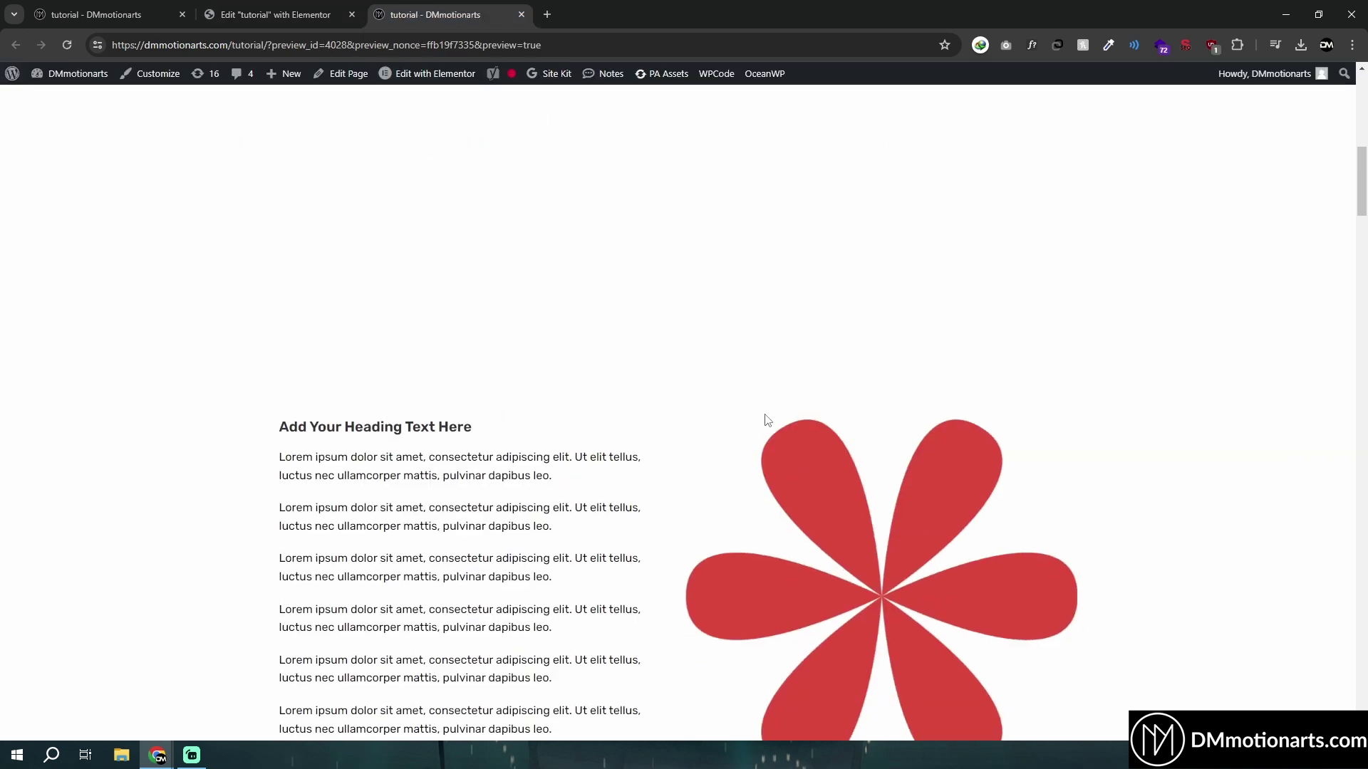
{"action": "scroll", "coordinate": [763, 419], "scroll_direction": "down", "scroll_amount": 5}
{"action": "scroll", "coordinate": [767, 419], "scroll_direction": "down", "scroll_amount": 5}
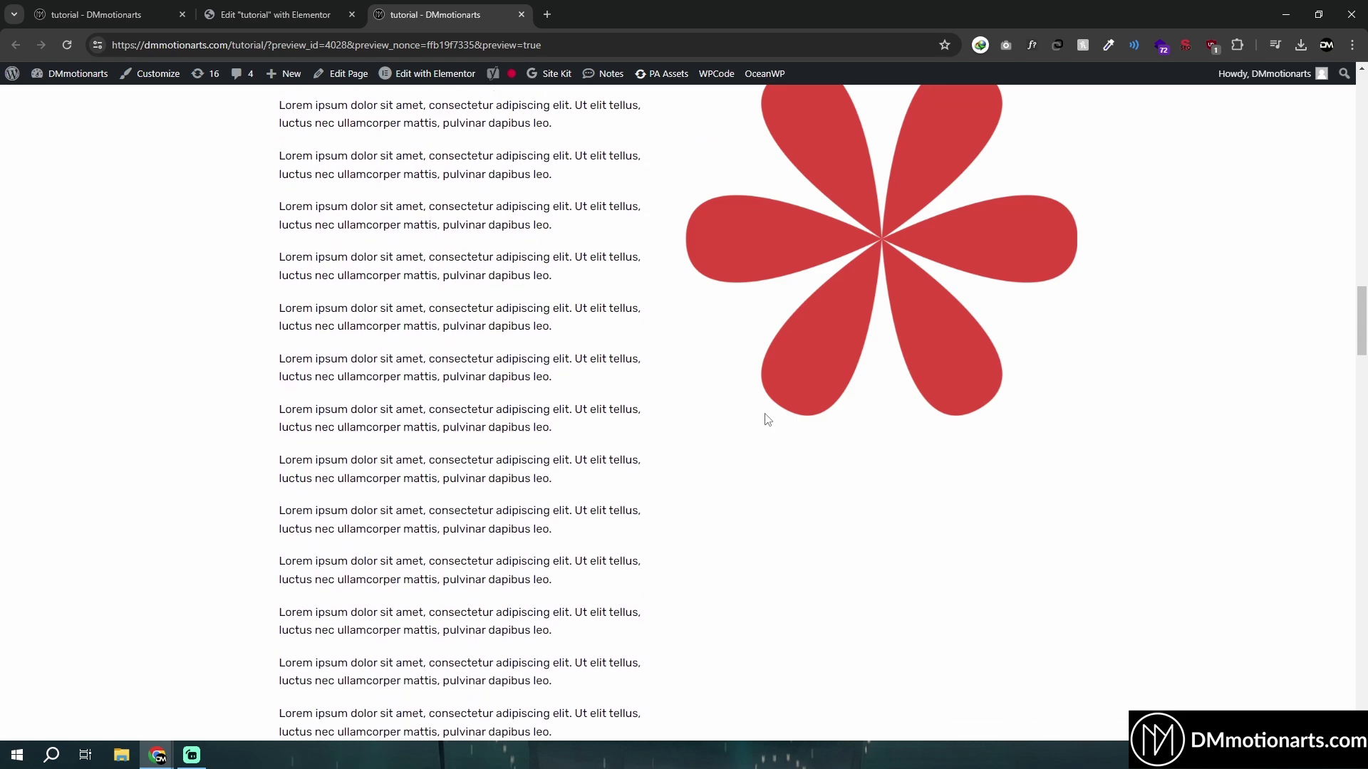
{"action": "scroll", "coordinate": [874, 522], "scroll_direction": "down", "scroll_amount": 5}
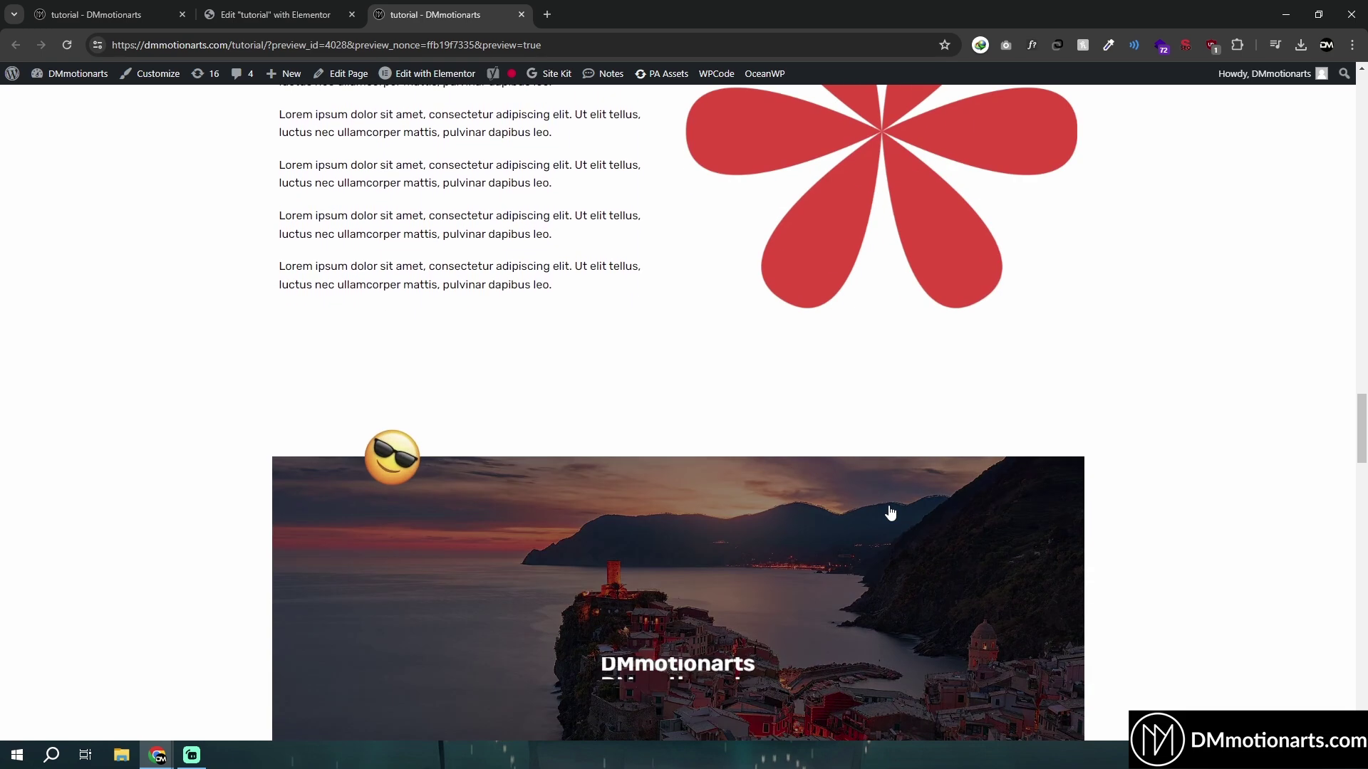
{"action": "scroll", "coordinate": [782, 381], "scroll_direction": "up", "scroll_amount": 8}
{"action": "scroll", "coordinate": [779, 386], "scroll_direction": "up", "scroll_amount": 10}
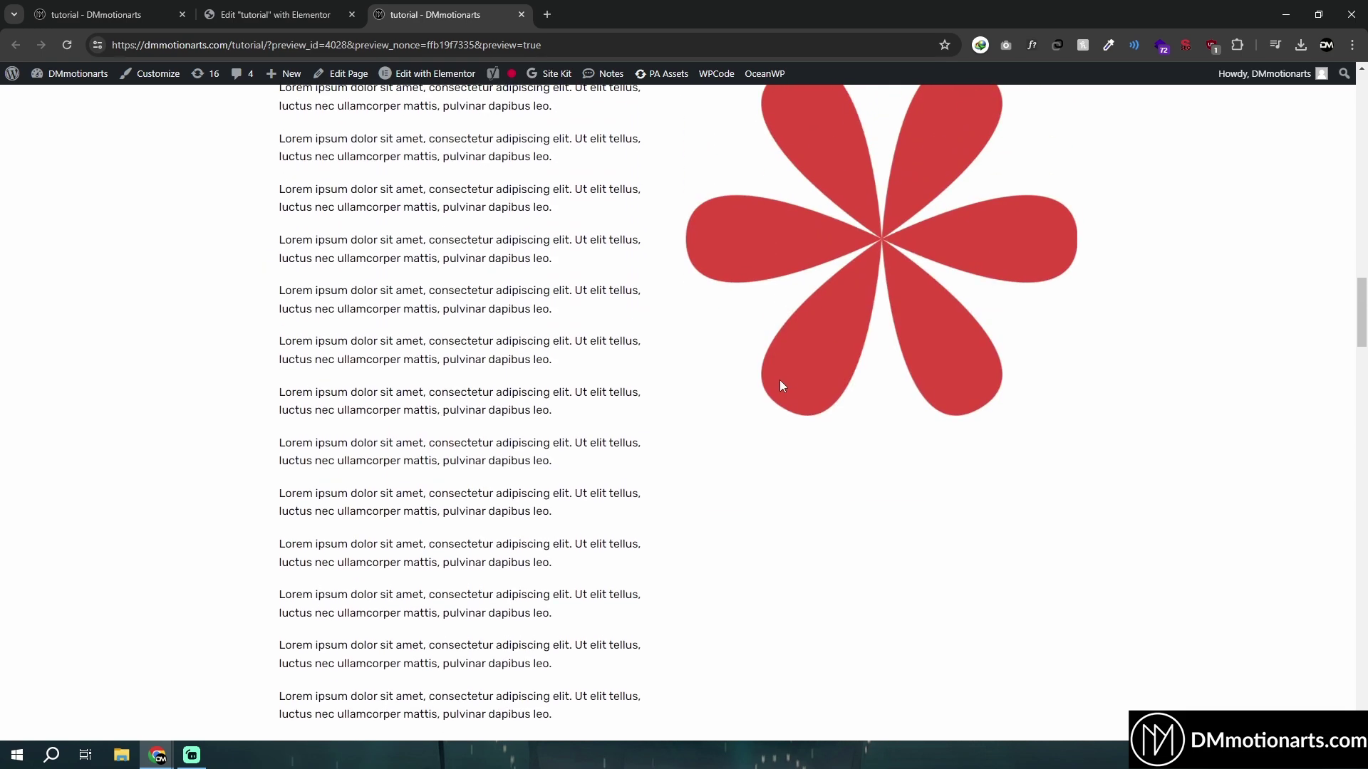
Change the .flower top offset to 10vh in the HTML widget's code
{"action": "left_click", "coordinate": [276, 14]}
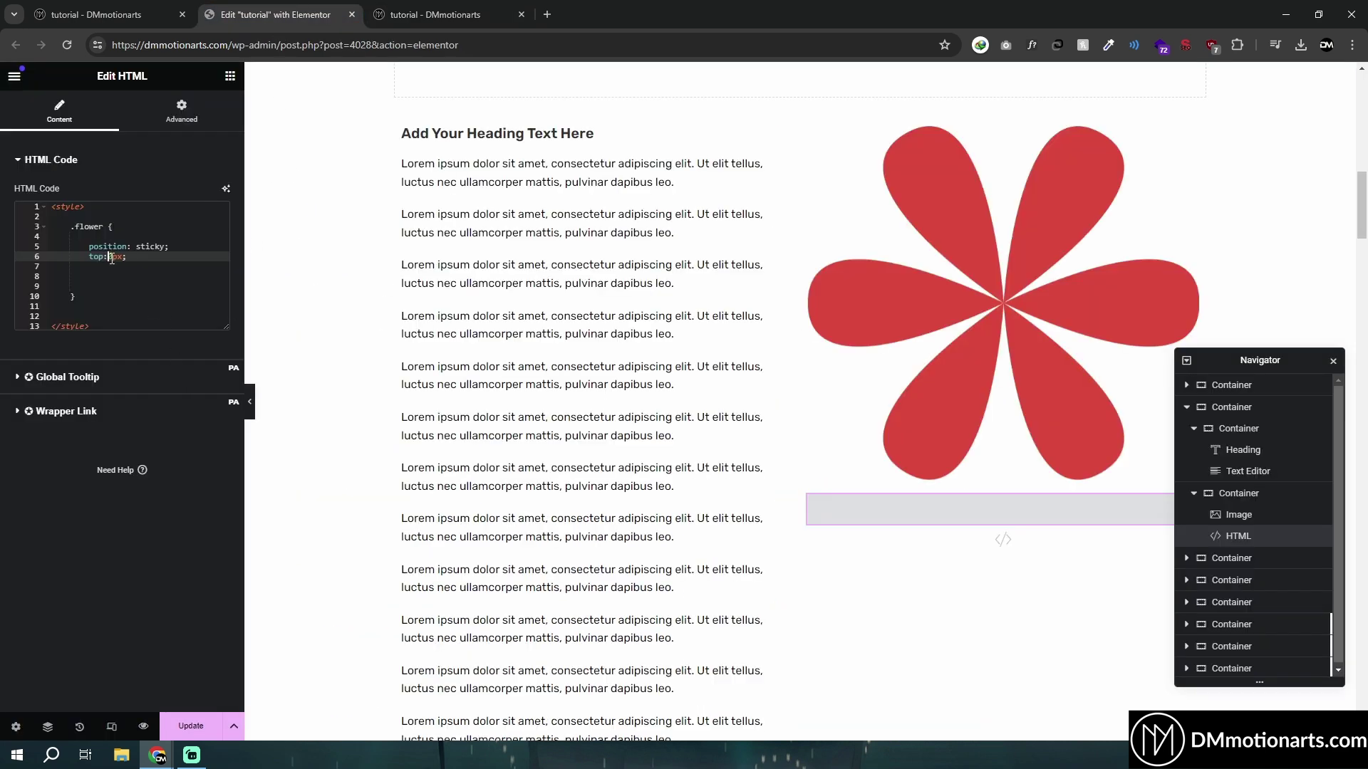
{"action": "type", "text": "100"}
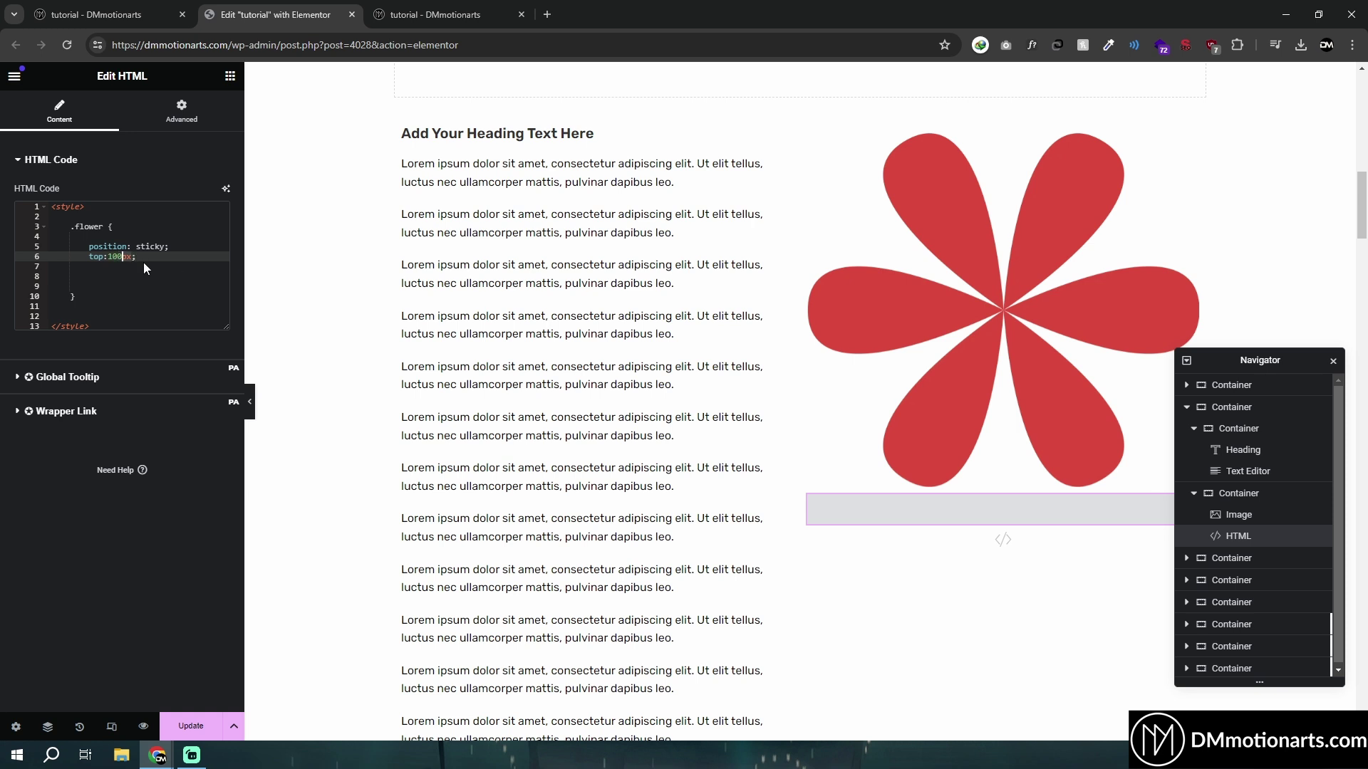
{"action": "key", "text": "BackSpace"}
{"action": "key", "text": "BackSpace"}
{"action": "key", "text": "BackSpace"}
{"action": "key", "text": "BackSpace"}
{"action": "type", "text": "vh"}
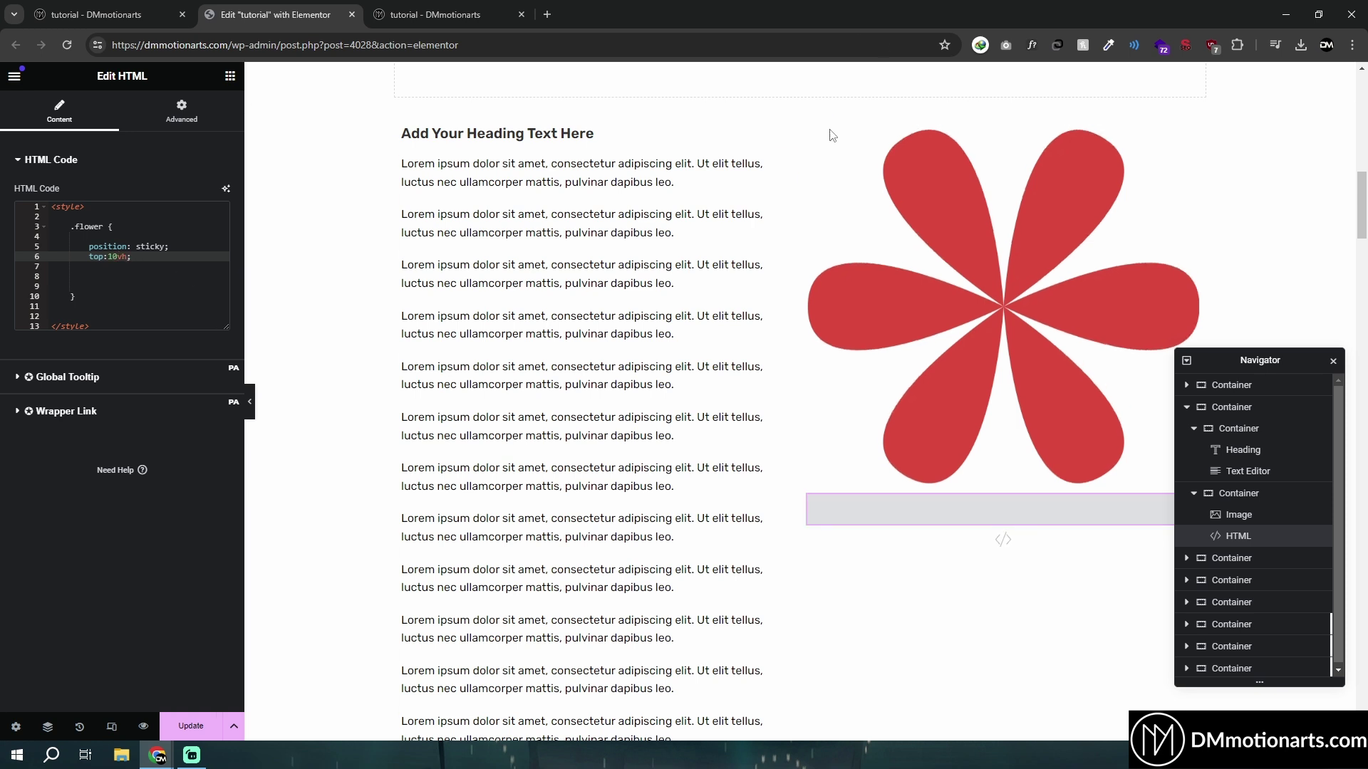
{"action": "scroll", "coordinate": [741, 335], "scroll_direction": "down", "scroll_amount": 6}
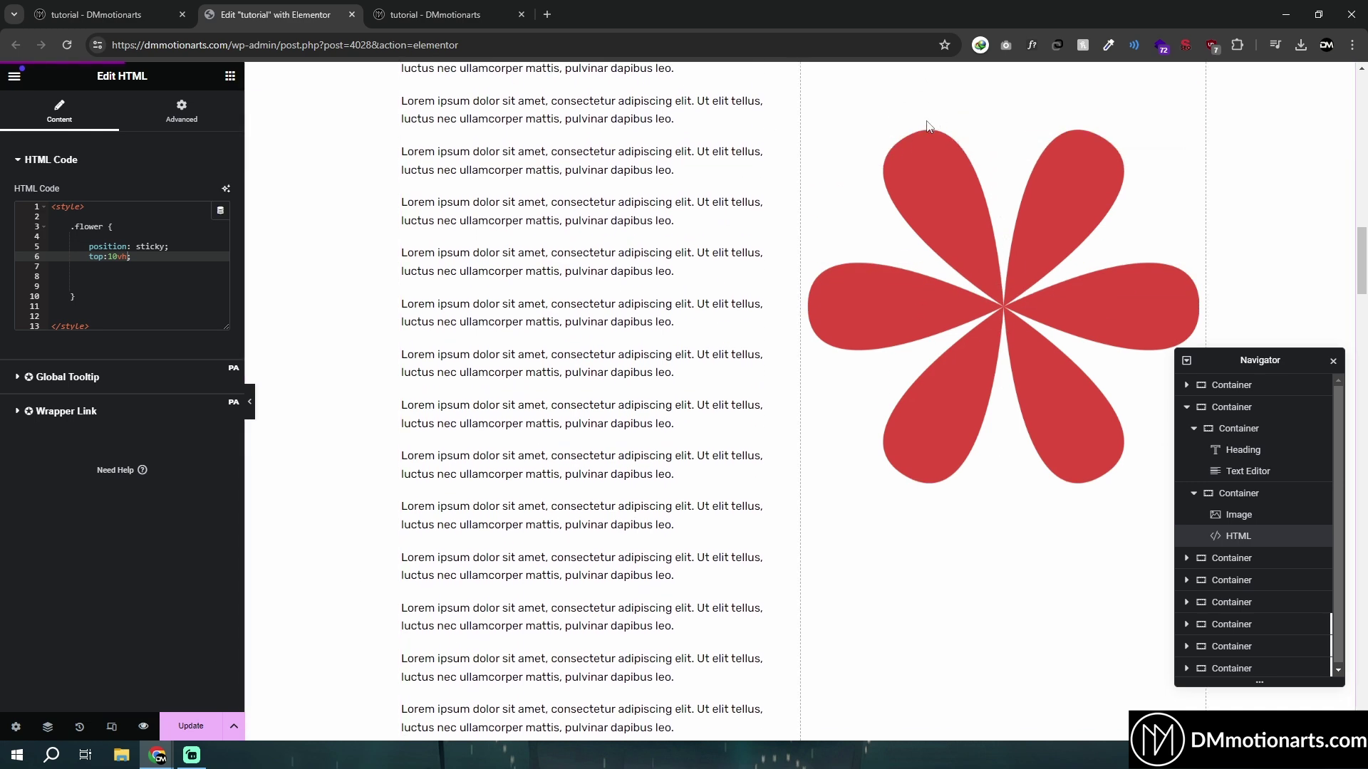
Scroll the live preview down and up to check the flower pinned at 10vh
{"action": "key", "text": "ctrl+Tab"}
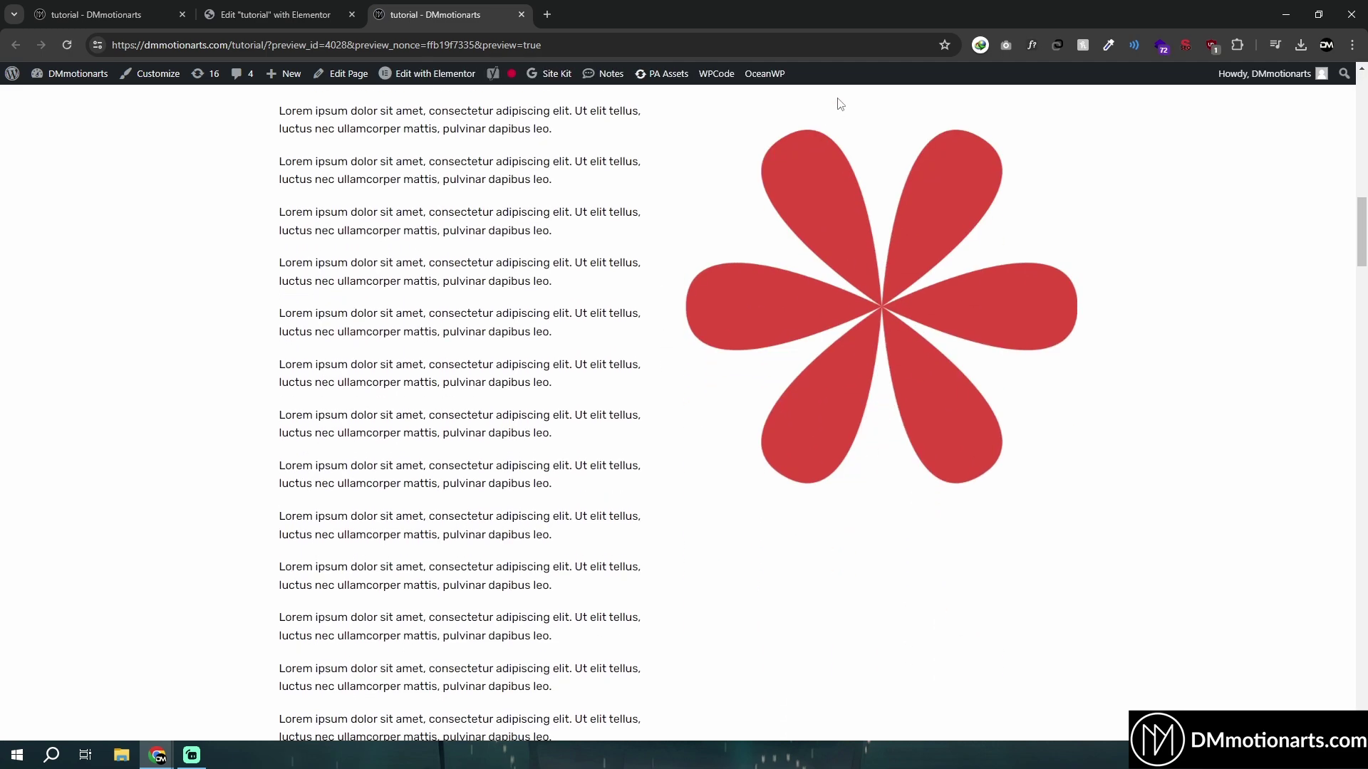
{"action": "scroll", "coordinate": [677, 329], "scroll_direction": "down", "scroll_amount": 15}
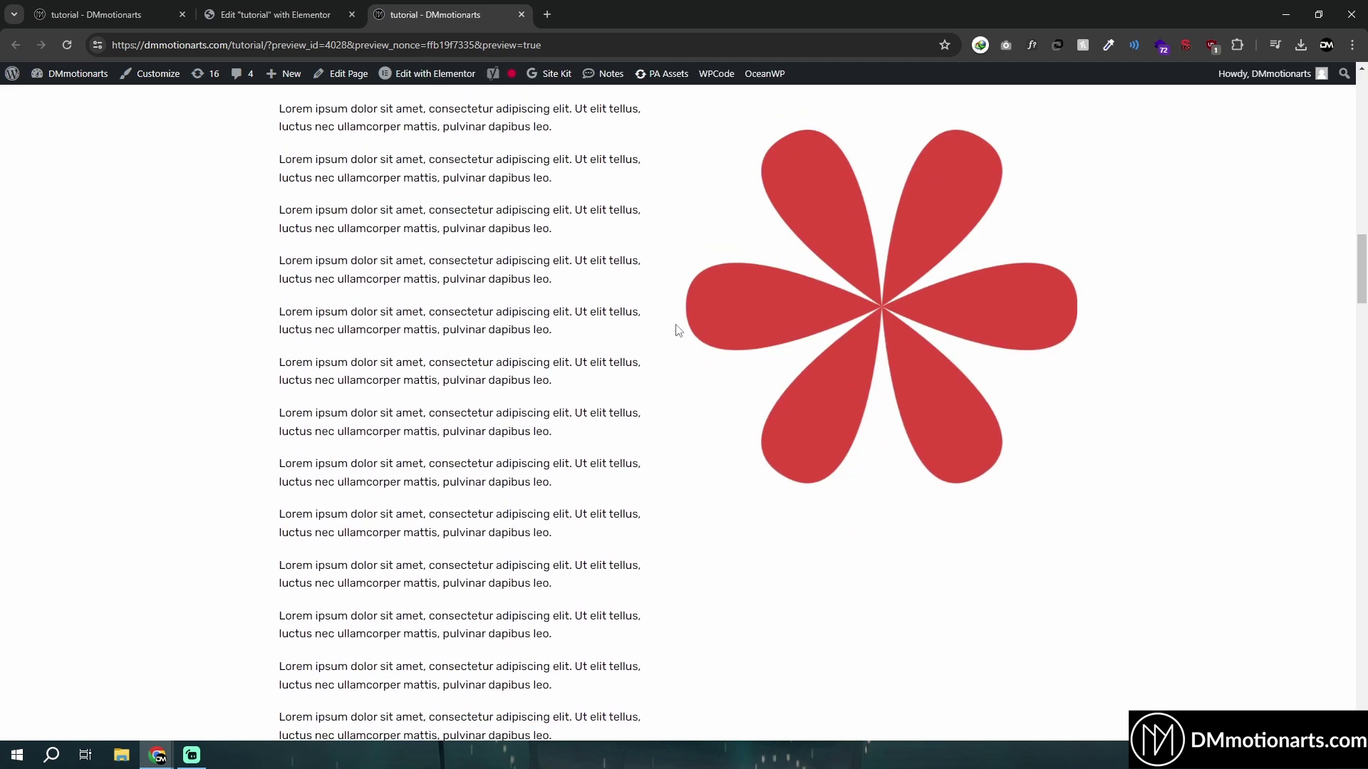
{"action": "scroll", "coordinate": [654, 325], "scroll_direction": "down", "scroll_amount": 4}
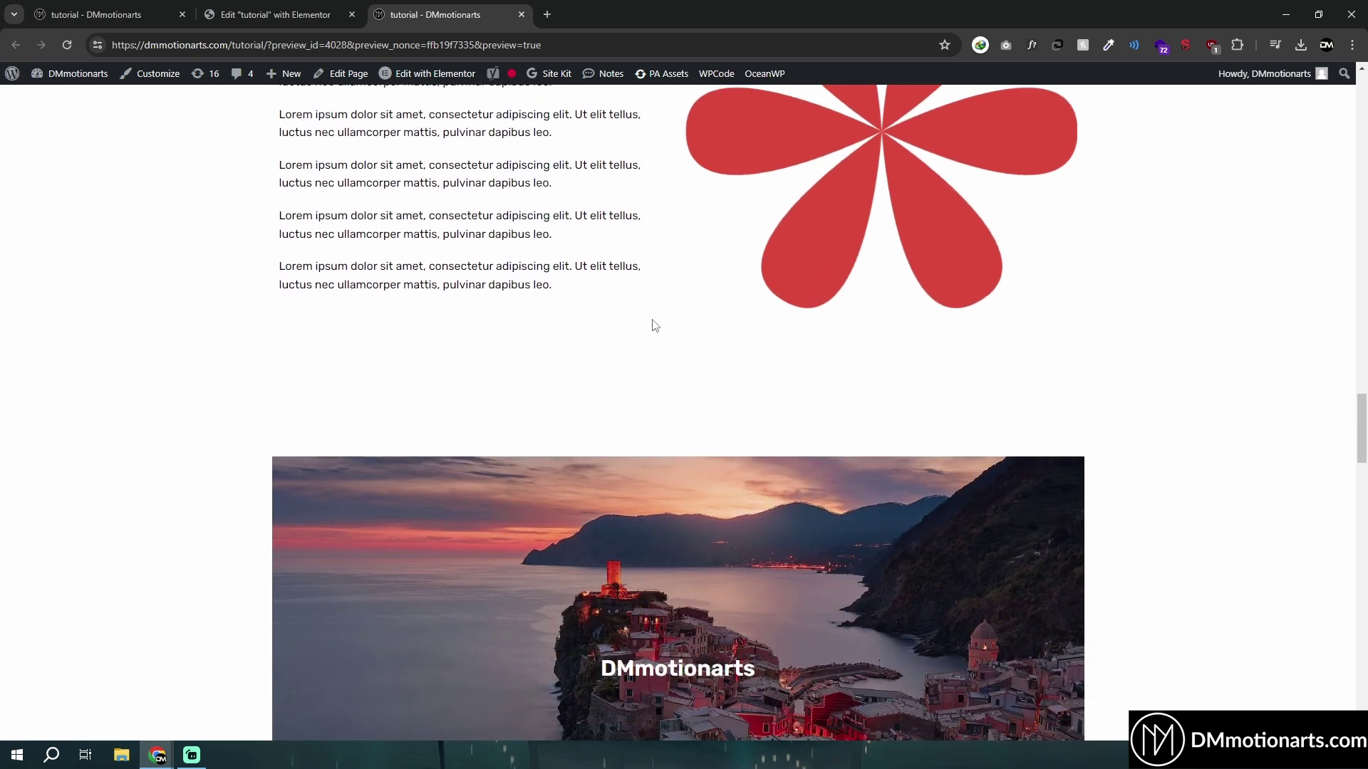
{"action": "scroll", "coordinate": [654, 326], "scroll_direction": "up", "scroll_amount": 3}
{"action": "scroll", "coordinate": [655, 326], "scroll_direction": "down", "scroll_amount": 2}
{"action": "scroll", "coordinate": [655, 325], "scroll_direction": "up", "scroll_amount": 15}
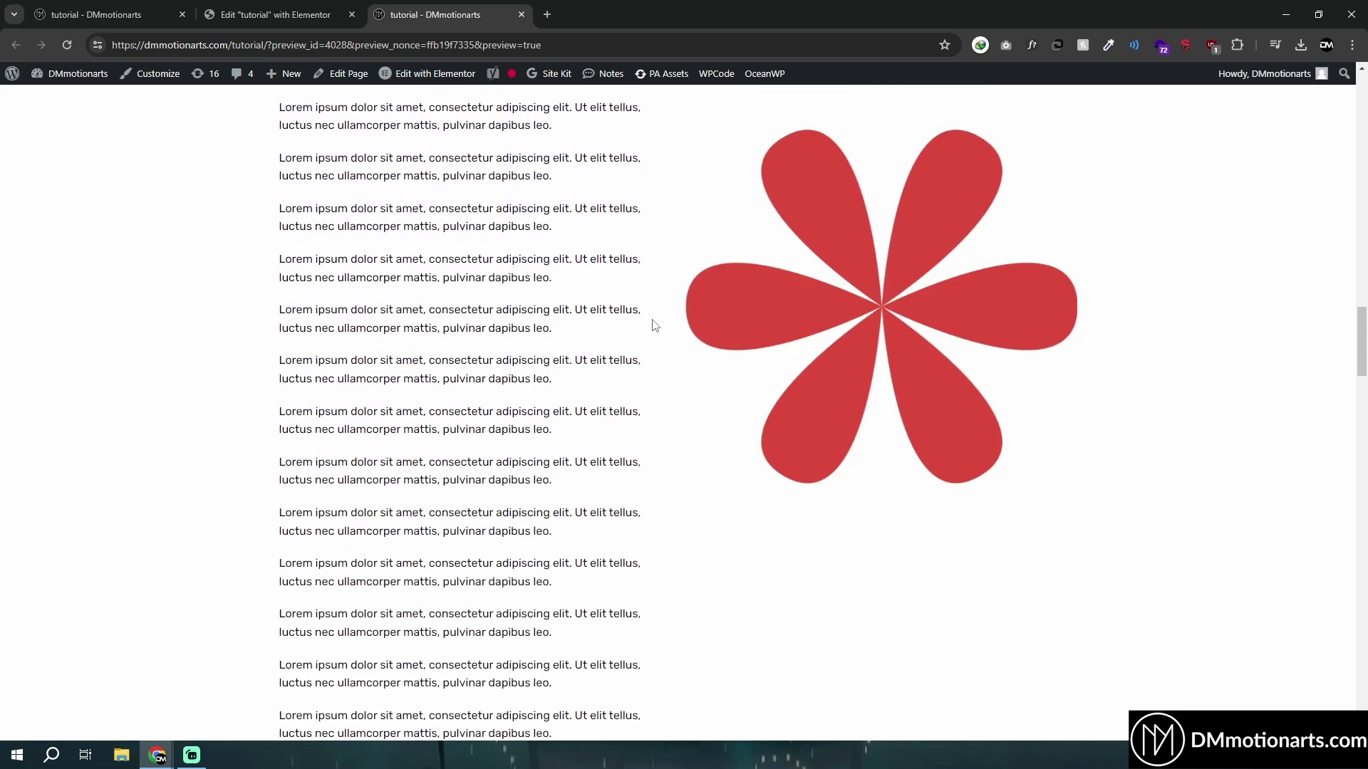
Delete the extra blank line after the top:10vh rule and recheck the live preview
{"action": "left_click", "coordinate": [218, 7]}
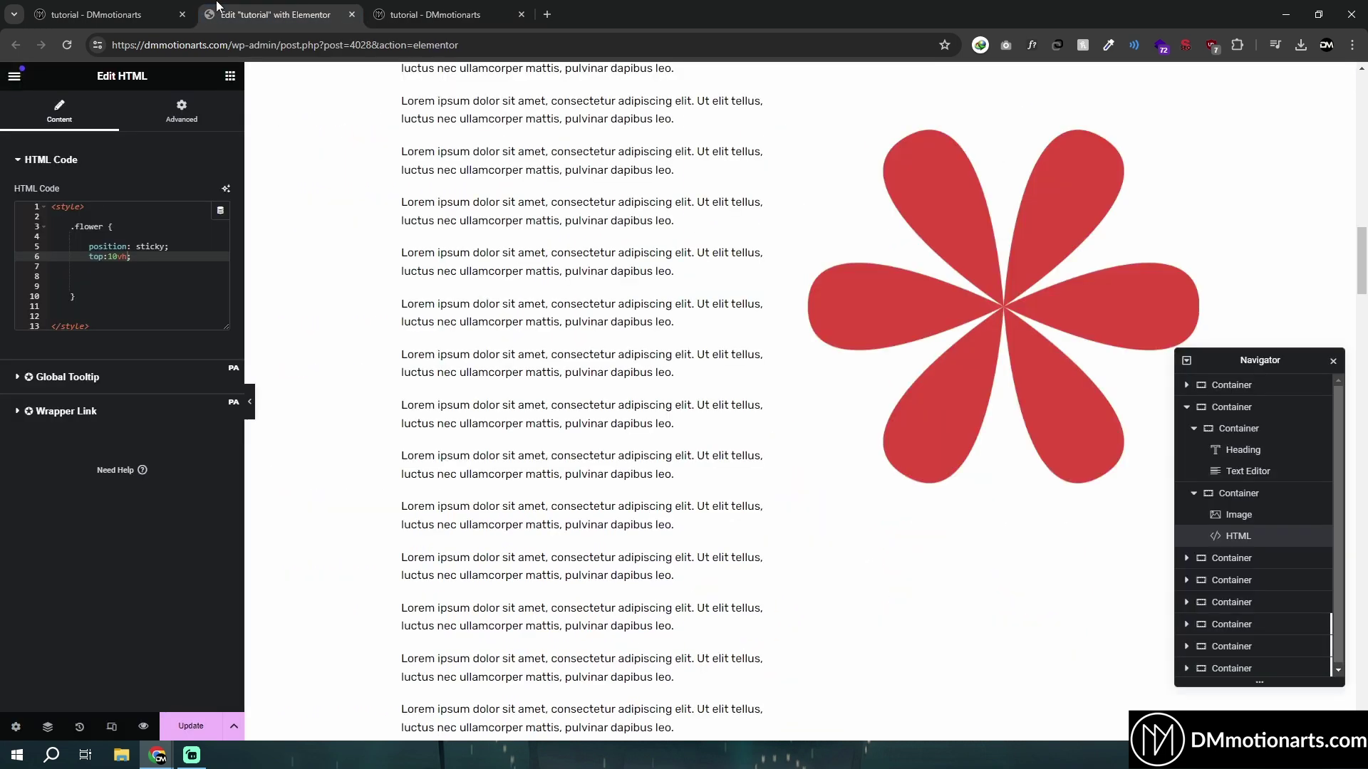
{"action": "left_click", "coordinate": [150, 256]}
{"action": "key", "text": "Delete"}
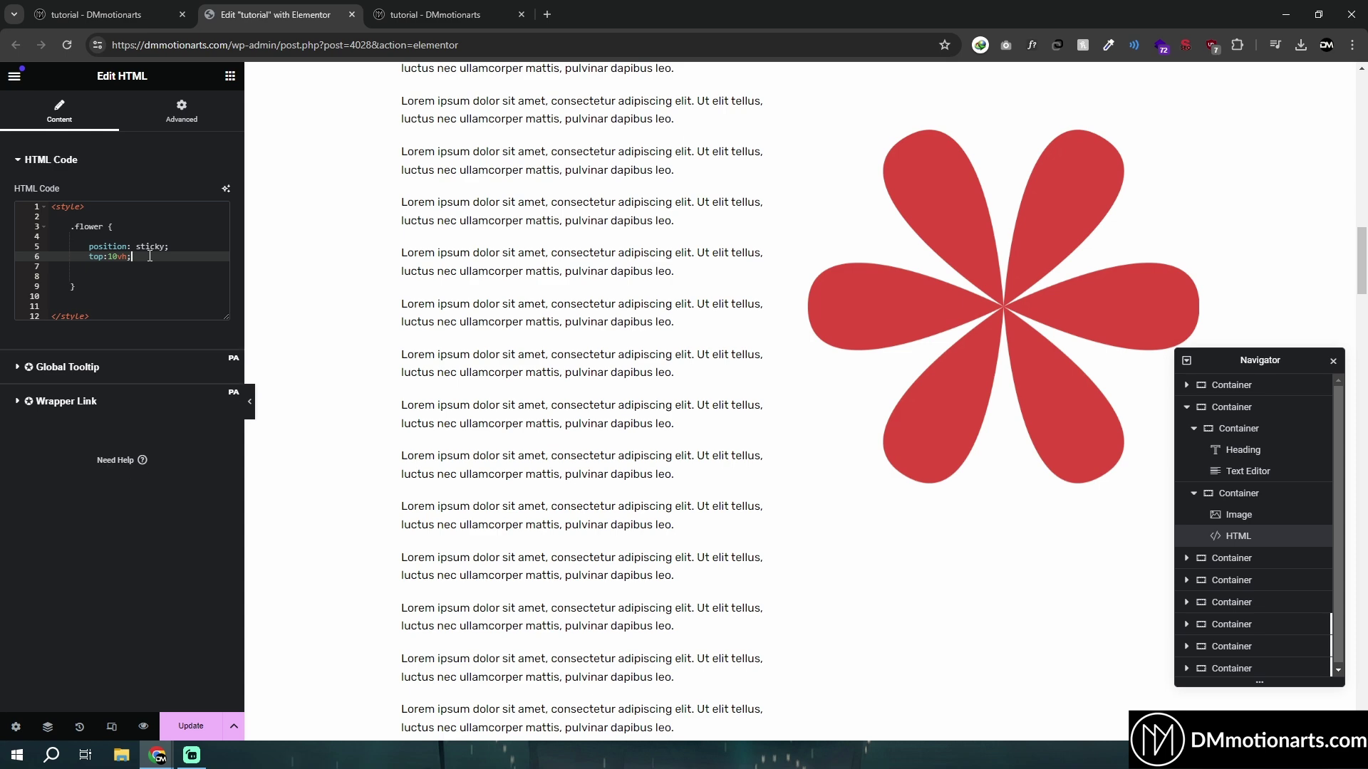
{"action": "left_click_drag", "start_coordinate": [90, 246], "coordinate": [140, 259]}
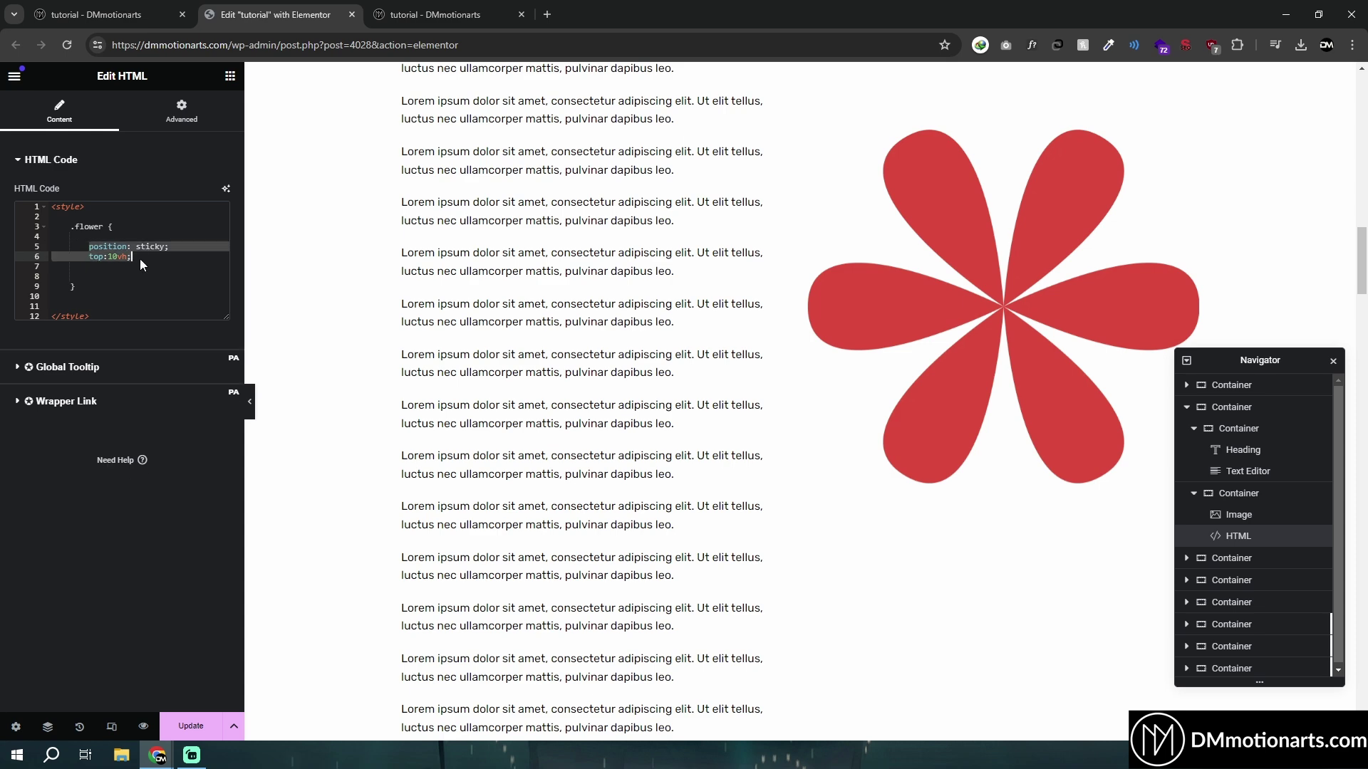
{"action": "left_click", "coordinate": [438, 16]}
{"action": "scroll", "coordinate": [680, 504], "scroll_direction": "down", "scroll_amount": 10}
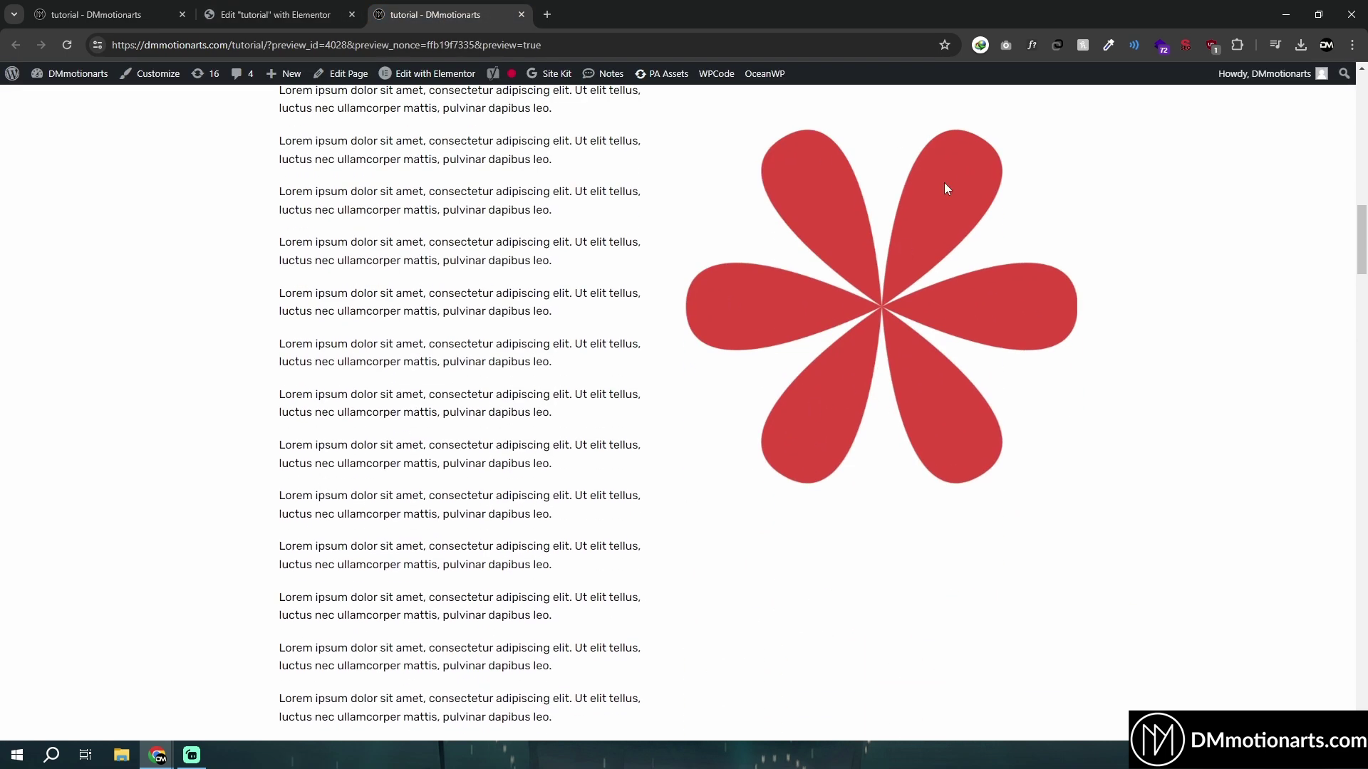
{"action": "scroll", "coordinate": [946, 467], "scroll_direction": "down", "scroll_amount": 8}
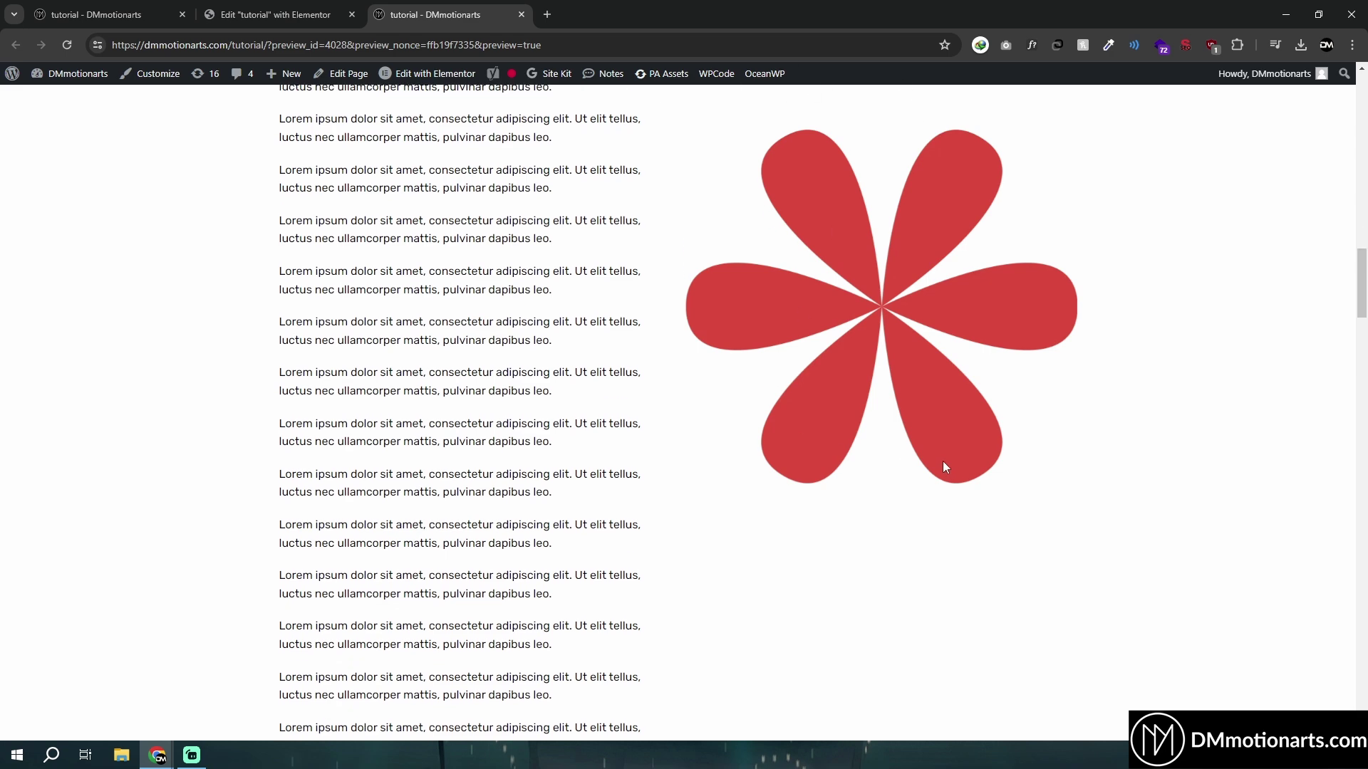
Select the column container holding the flower, then scroll the live preview again to test
{"action": "left_click", "coordinate": [300, 5]}
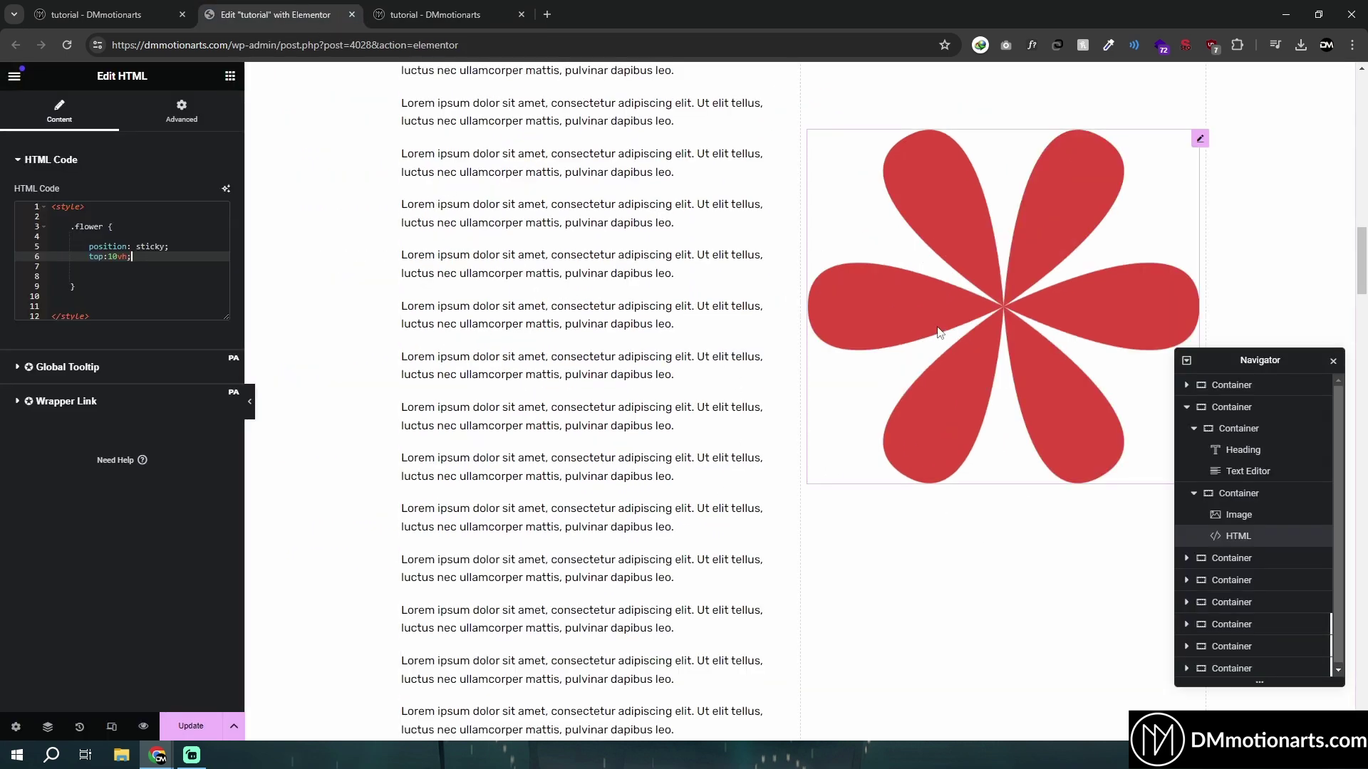
{"action": "scroll", "coordinate": [828, 151], "scroll_direction": "up", "scroll_amount": 1}
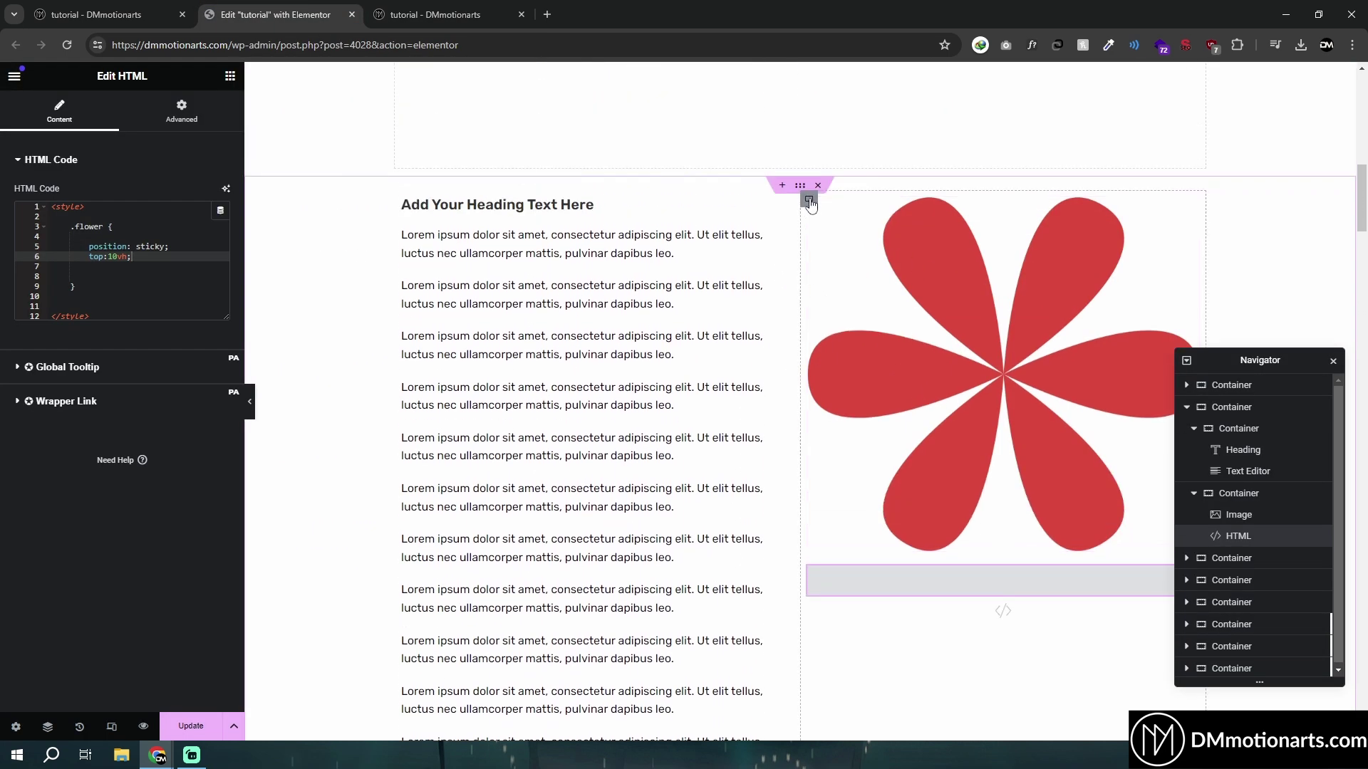
{"action": "left_click", "coordinate": [808, 199]}
{"action": "scroll", "coordinate": [803, 306], "scroll_direction": "down", "scroll_amount": 5}
{"action": "scroll", "coordinate": [803, 413], "scroll_direction": "down", "scroll_amount": 10}
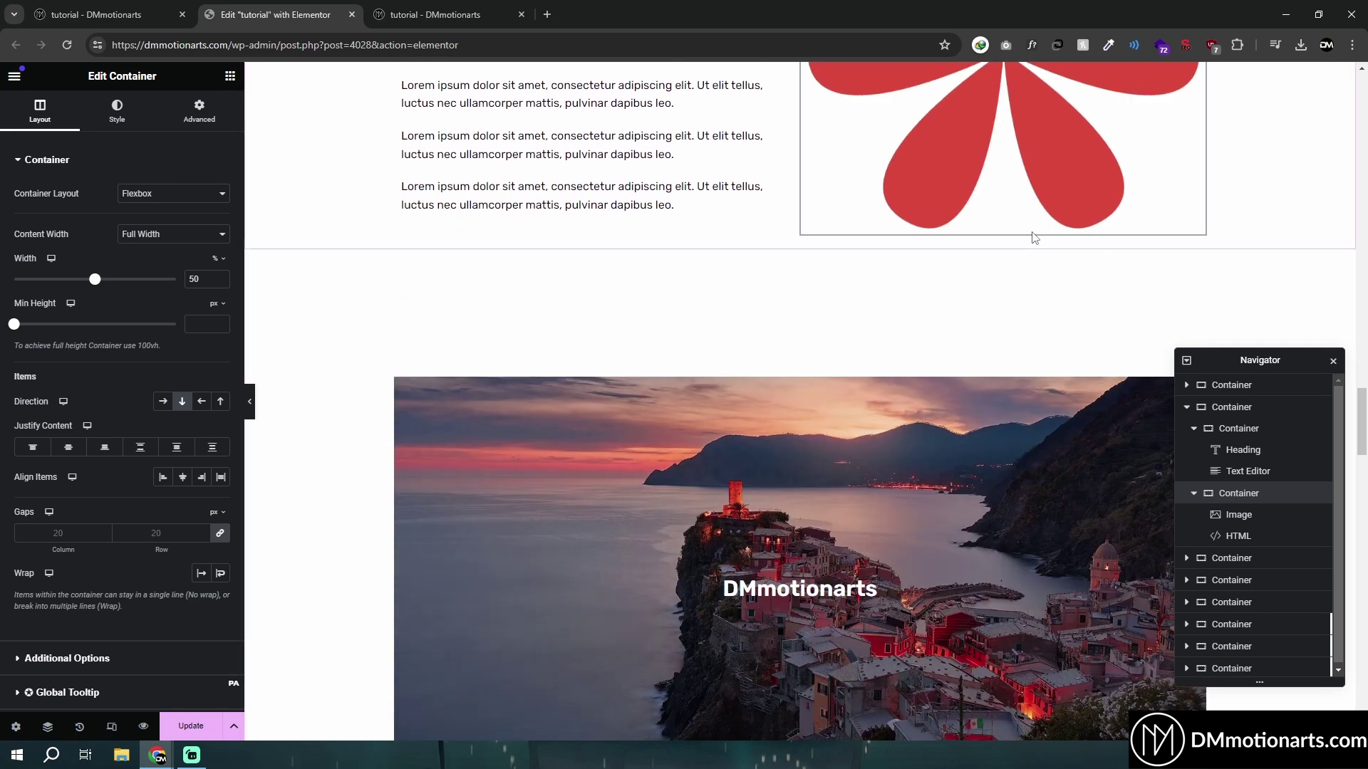
{"action": "key", "text": "ctrl+Tab"}
{"action": "scroll", "coordinate": [840, 441], "scroll_direction": "down", "scroll_amount": 8}
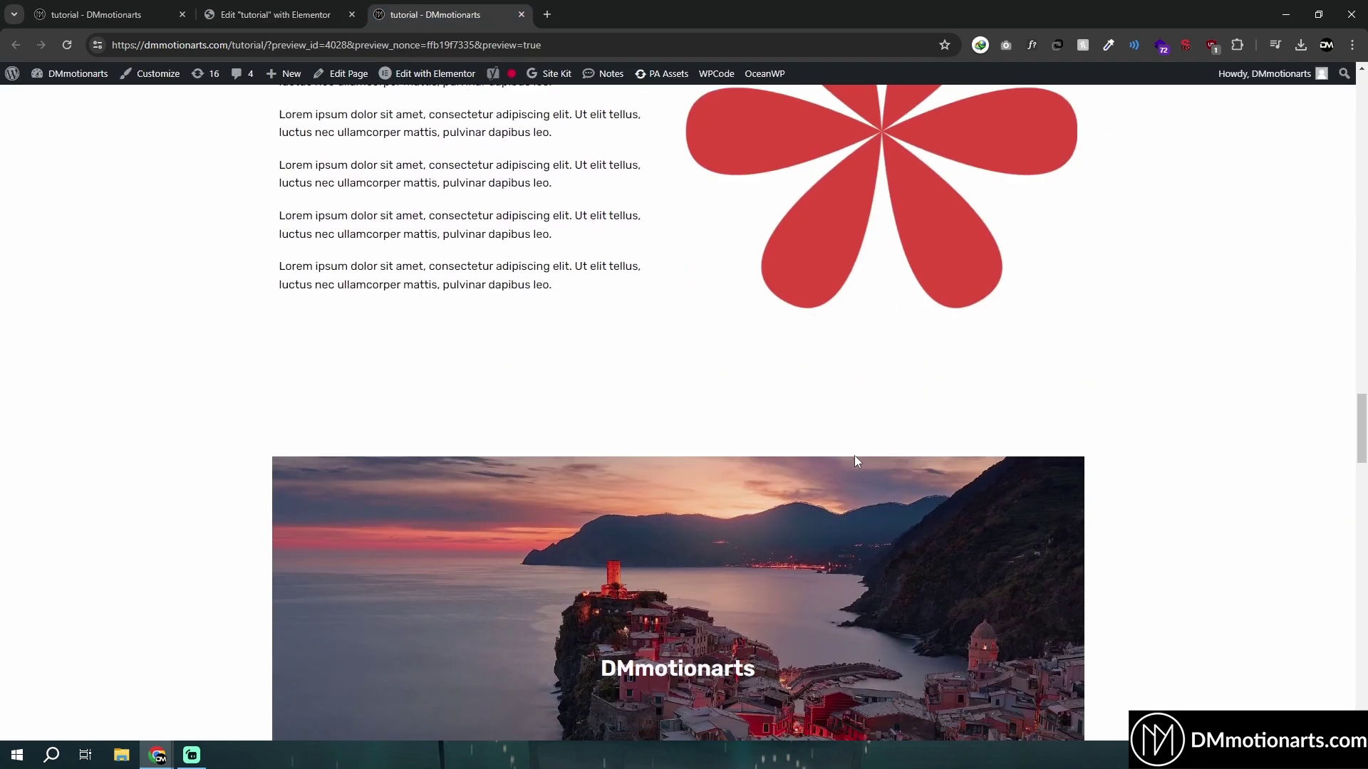
{"action": "scroll", "coordinate": [857, 462], "scroll_direction": "up", "scroll_amount": 8}
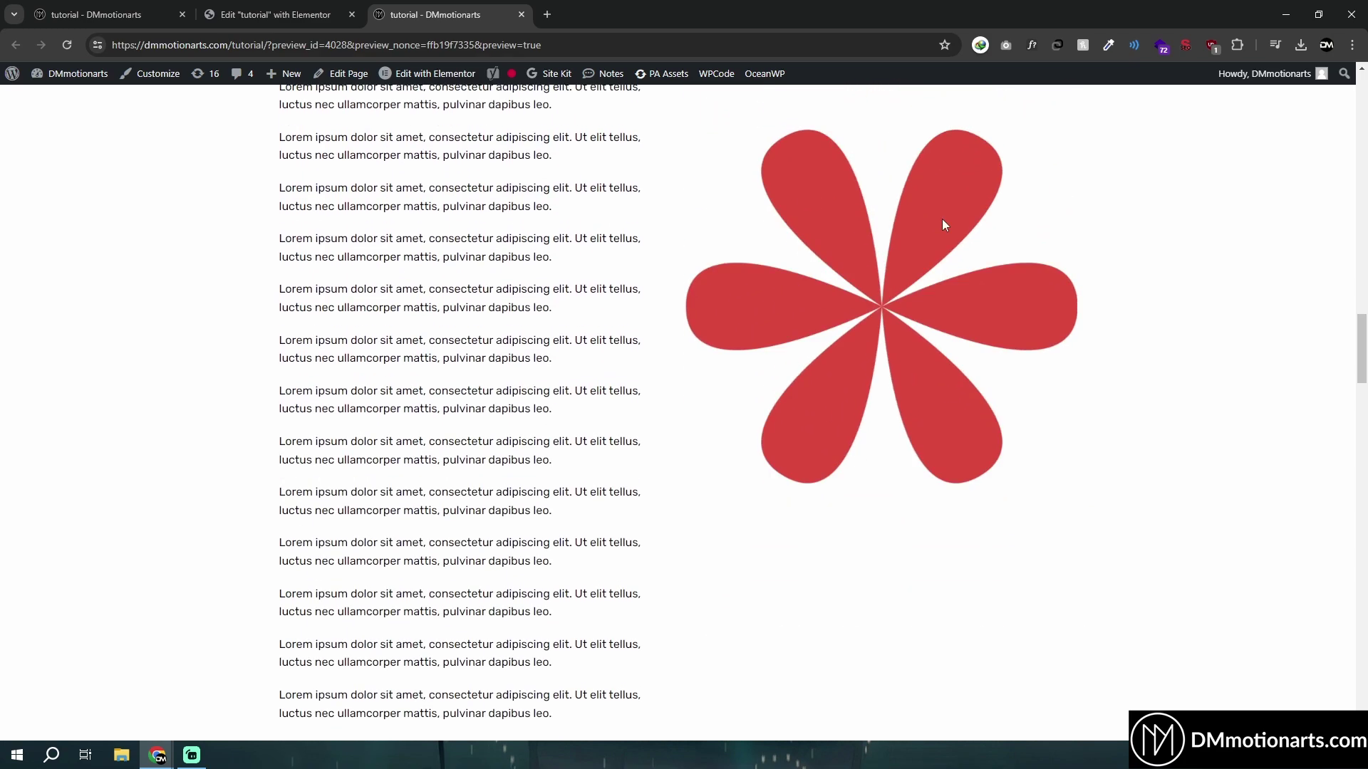
Select the .flower rule in the HTML widget, then open the image's Position dropdown (Default, Absolute, Fixed)
{"action": "left_click", "coordinate": [271, 15]}
{"action": "scroll", "coordinate": [1016, 335], "scroll_direction": "up", "scroll_amount": 5}
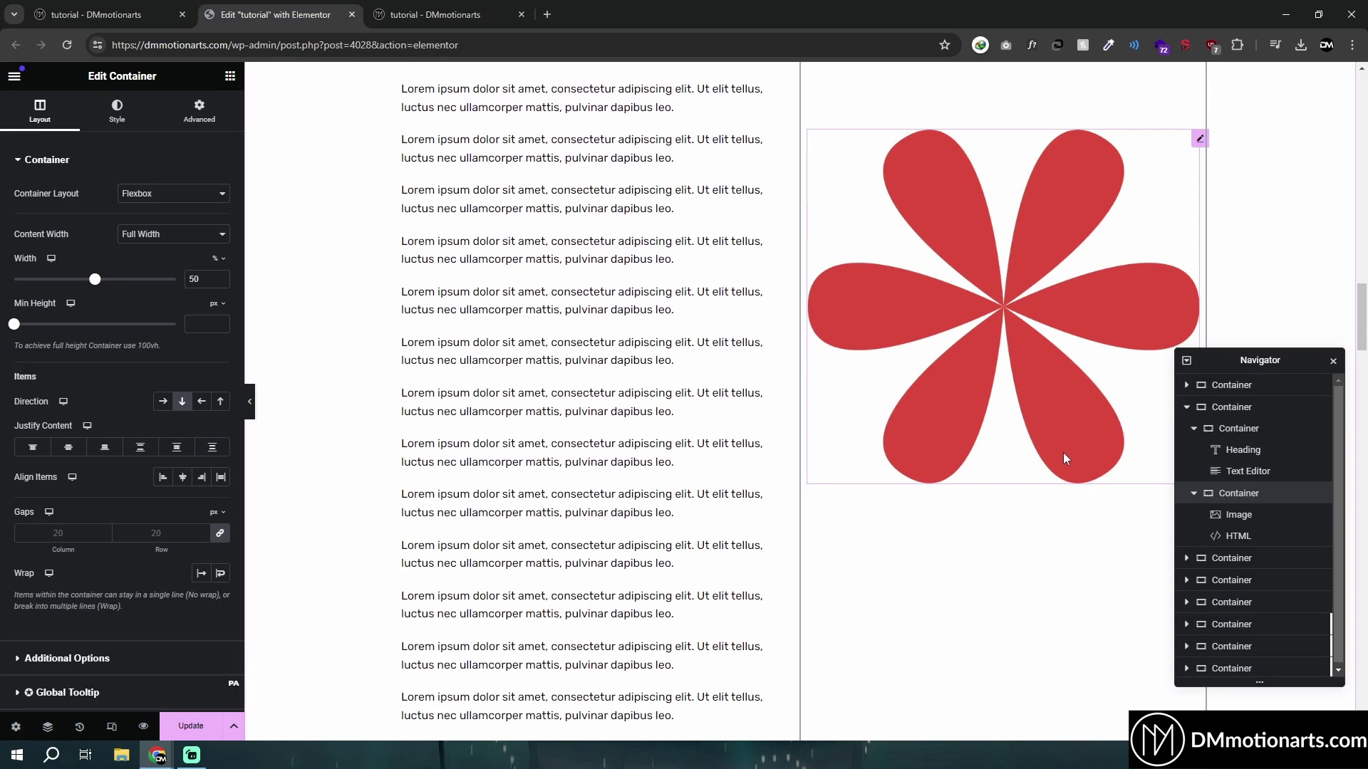
{"action": "scroll", "coordinate": [1064, 452], "scroll_direction": "up", "scroll_amount": 3}
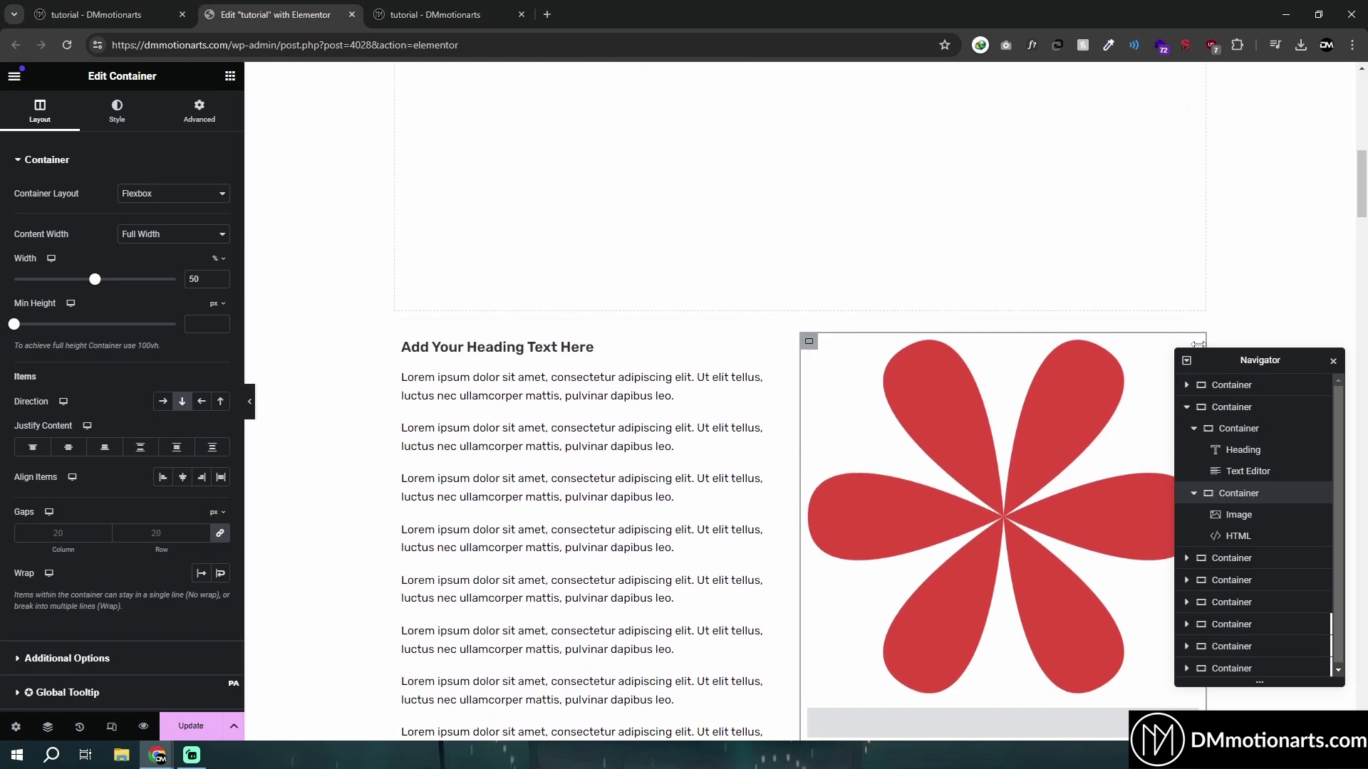
{"action": "left_click_drag", "start_coordinate": [1189, 348], "coordinate": [1191, 384]}
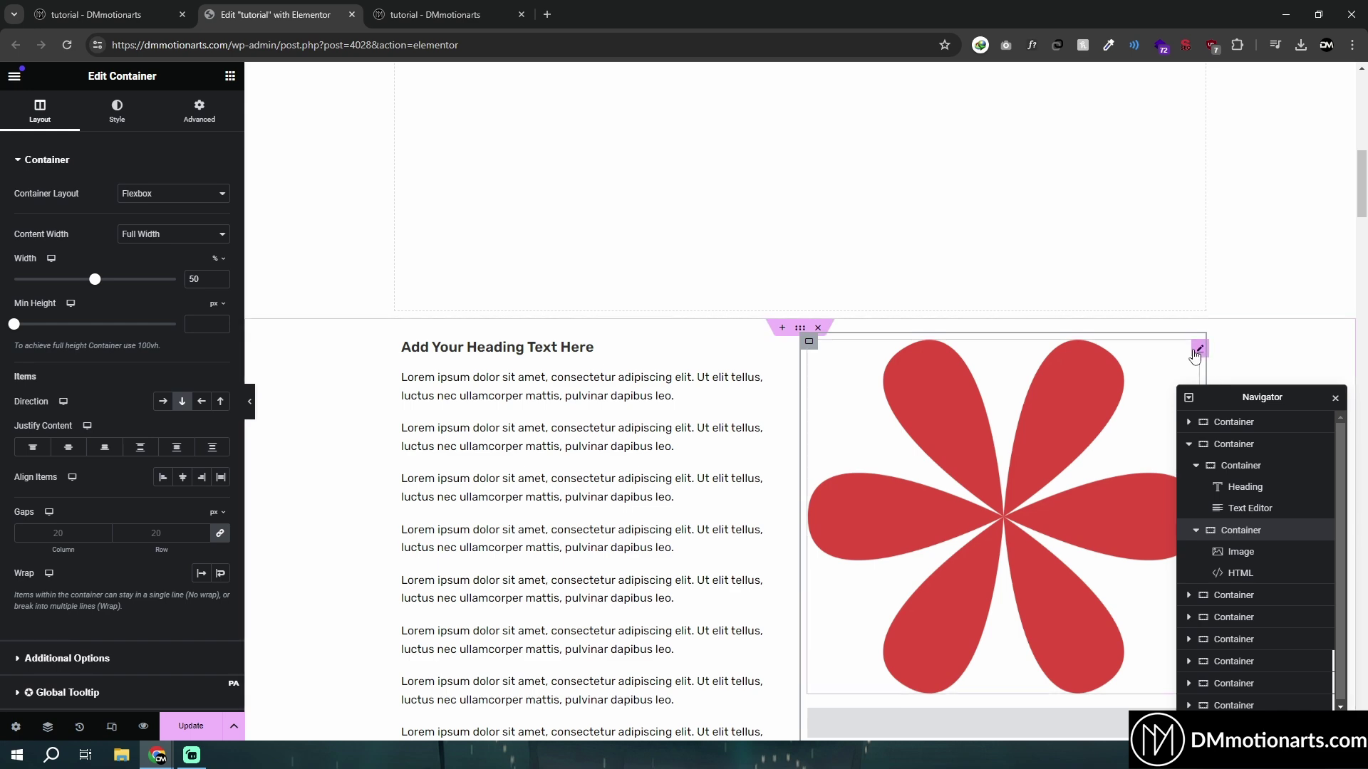
{"action": "left_click", "coordinate": [1199, 349]}
{"action": "scroll", "coordinate": [195, 574], "scroll_direction": "down", "scroll_amount": 5}
{"action": "scroll", "coordinate": [861, 495], "scroll_direction": "down", "scroll_amount": 3}
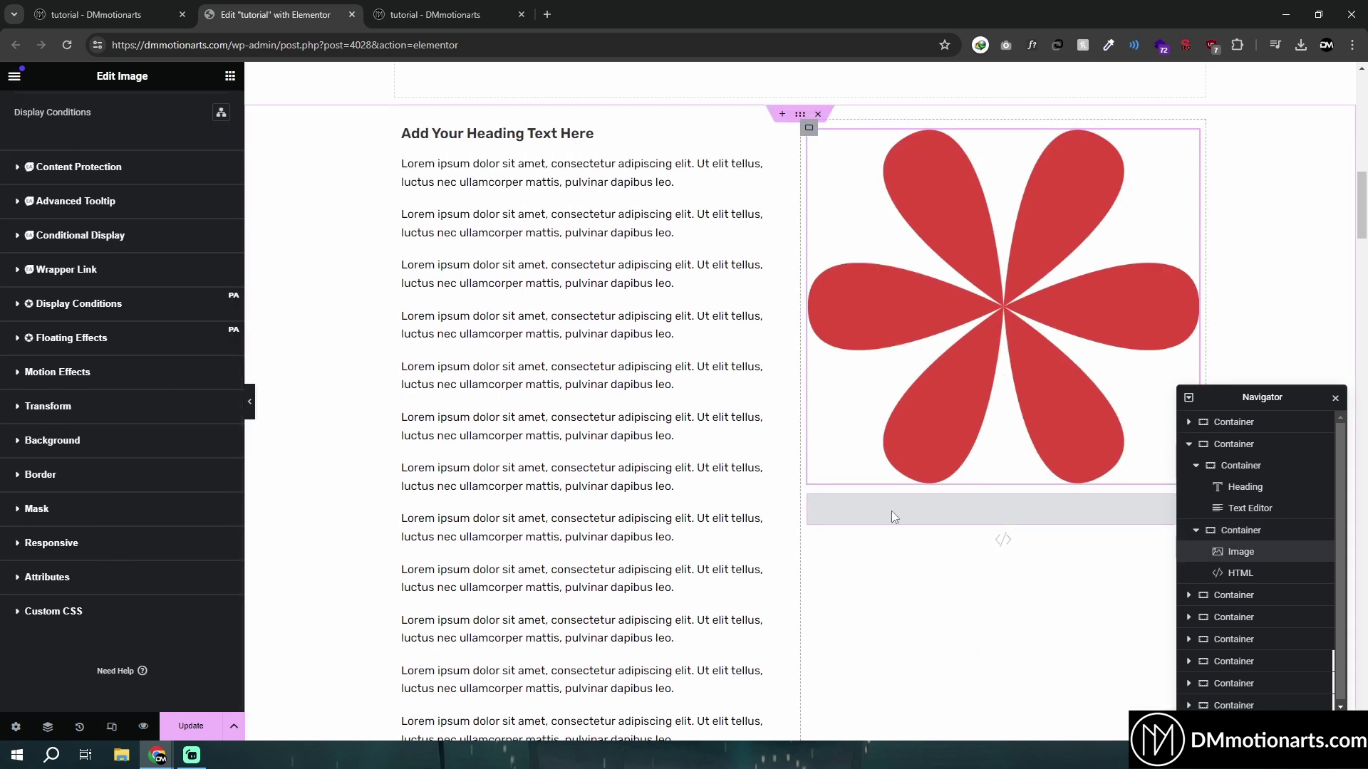
{"action": "left_click", "coordinate": [891, 511]}
{"action": "left_click_drag", "start_coordinate": [89, 246], "coordinate": [158, 255]}
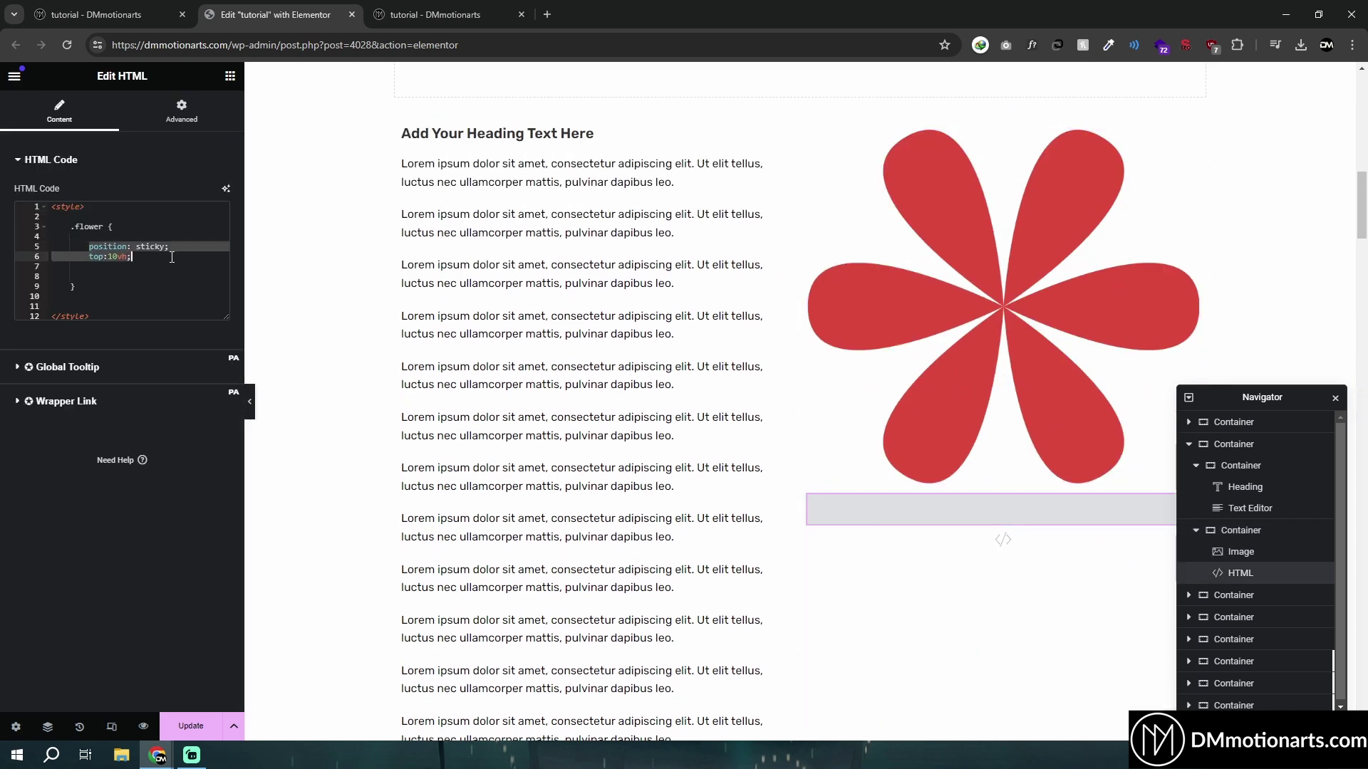
{"action": "left_click_drag", "start_coordinate": [87, 291], "coordinate": [70, 233]}
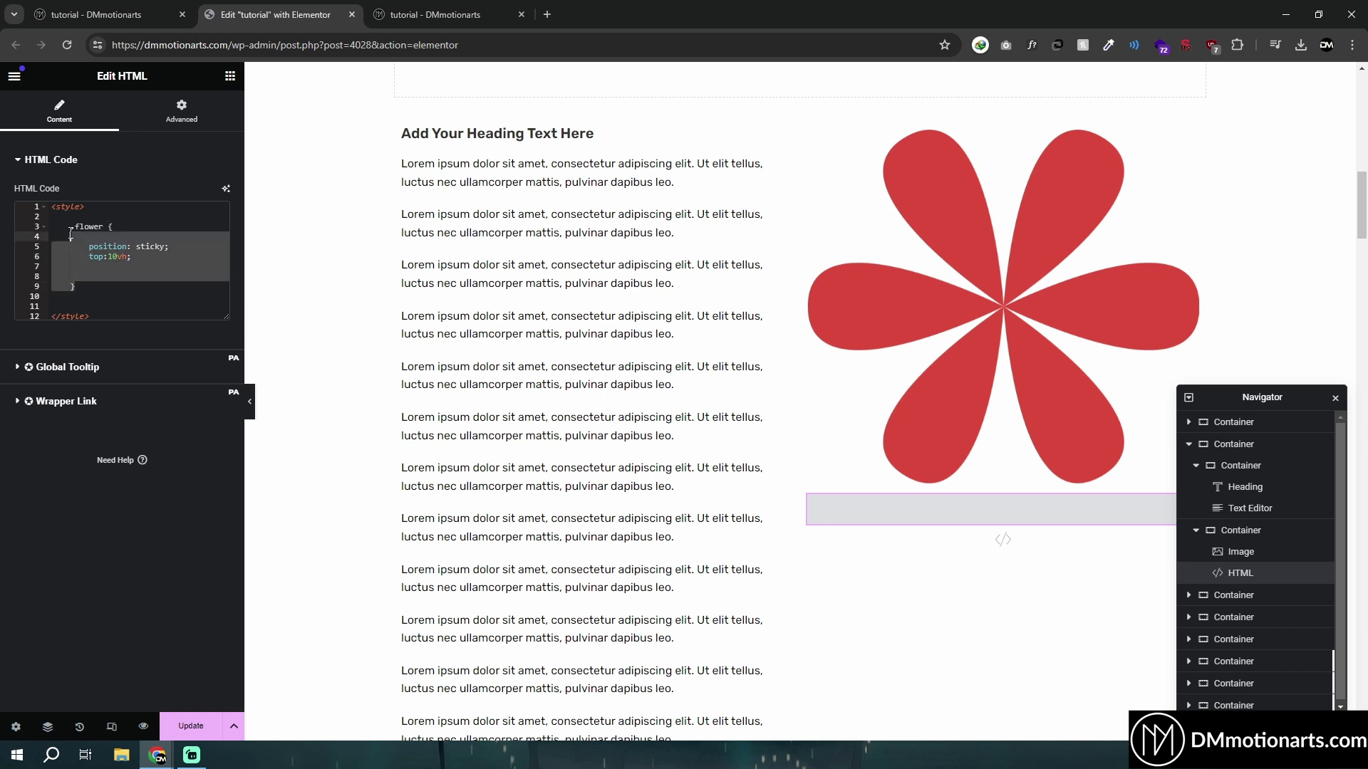
{"action": "left_click", "coordinate": [944, 265]}
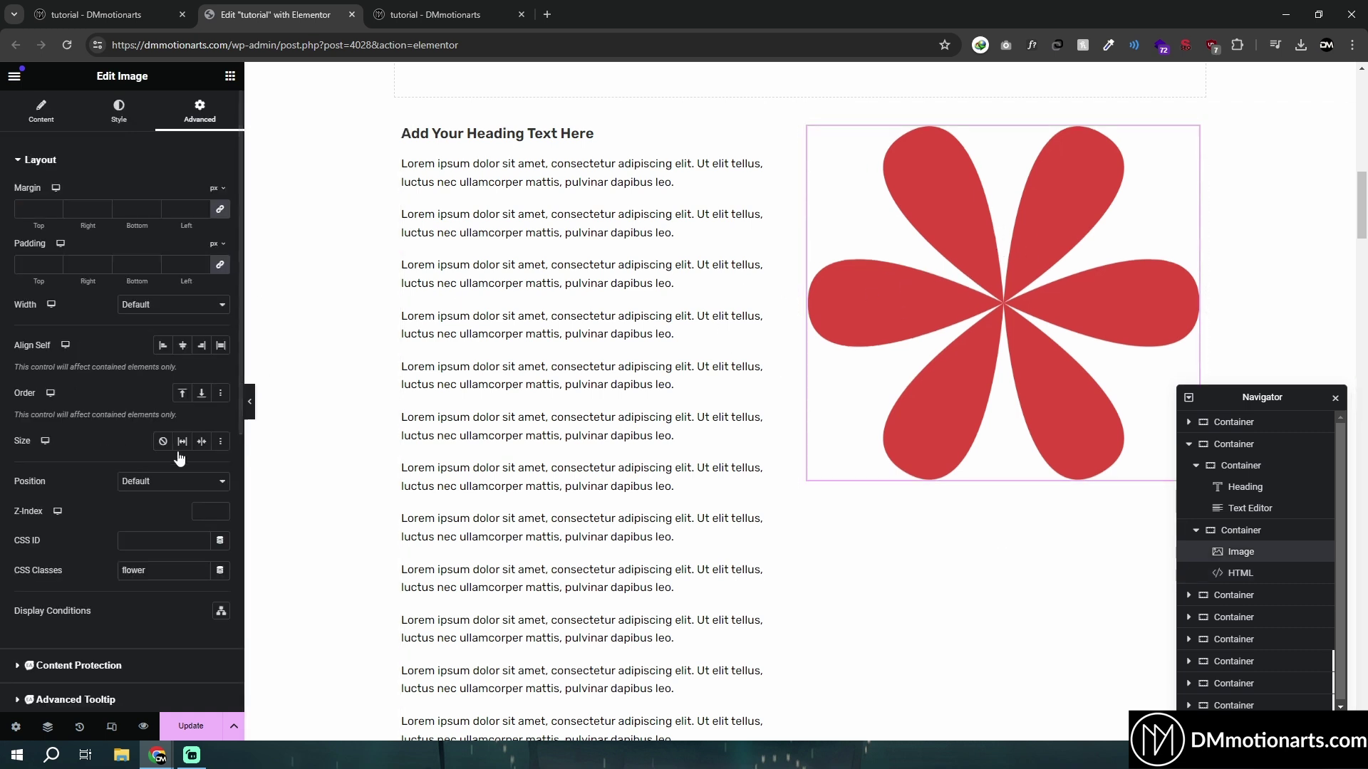
{"action": "left_click", "coordinate": [156, 482]}
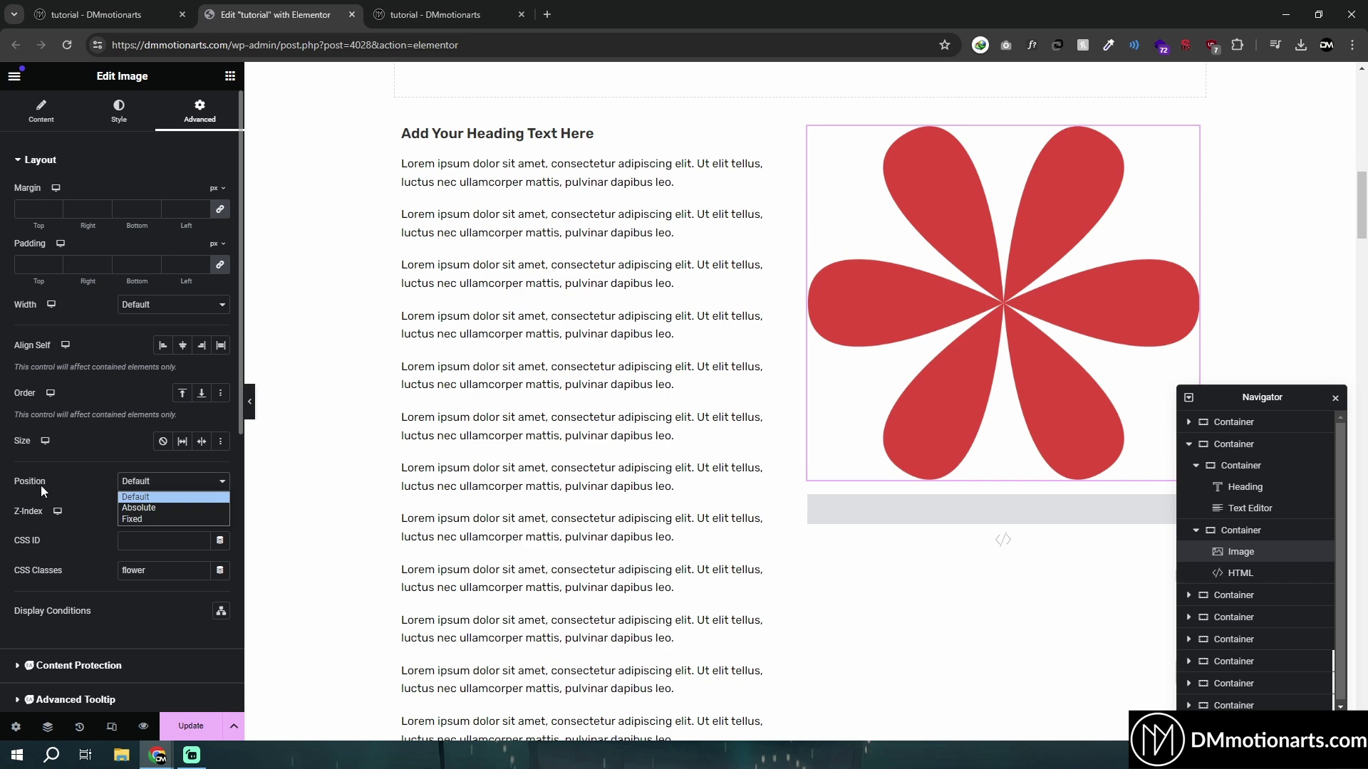
{"action": "left_click", "coordinate": [158, 519]}
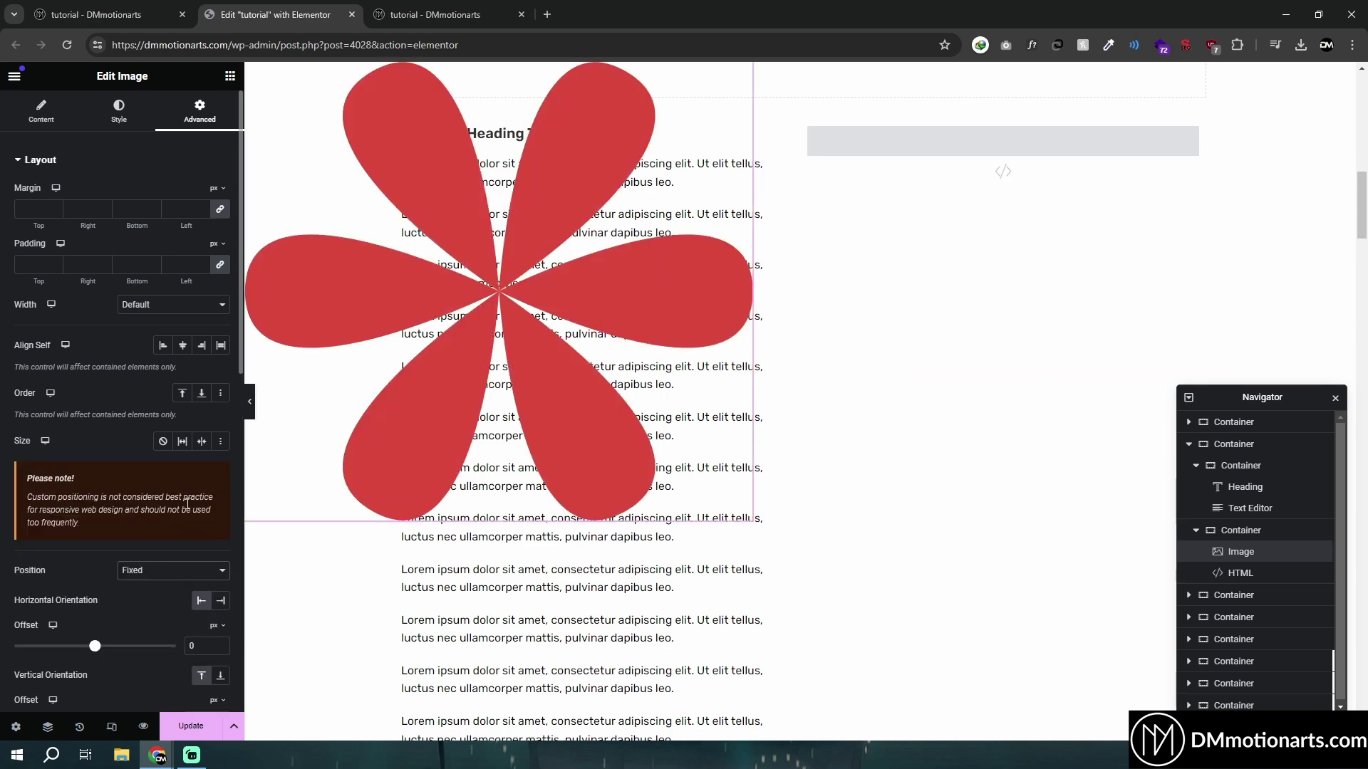
{"action": "scroll", "coordinate": [608, 495], "scroll_direction": "up", "scroll_amount": 3}
{"action": "scroll", "coordinate": [607, 494], "scroll_direction": "up", "scroll_amount": 3}
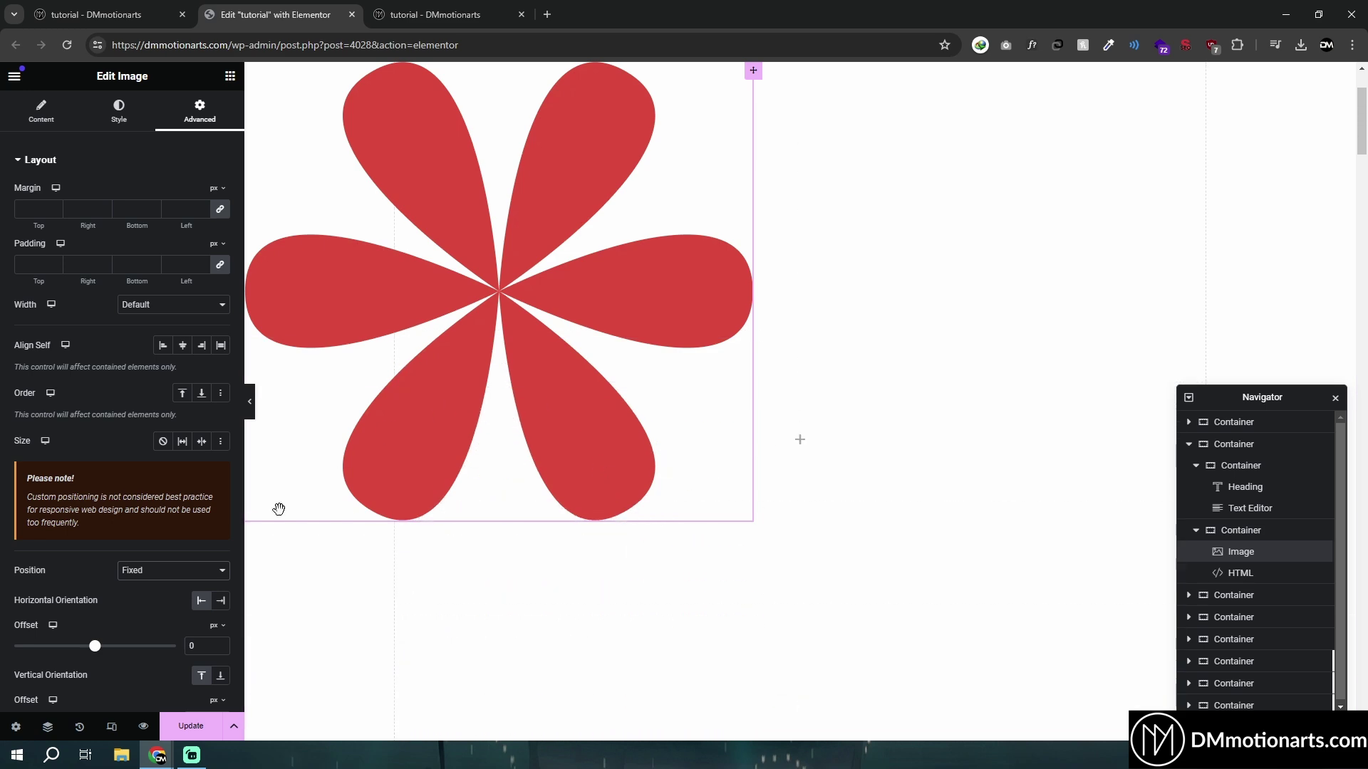
{"action": "scroll", "coordinate": [691, 470], "scroll_direction": "down", "scroll_amount": 6}
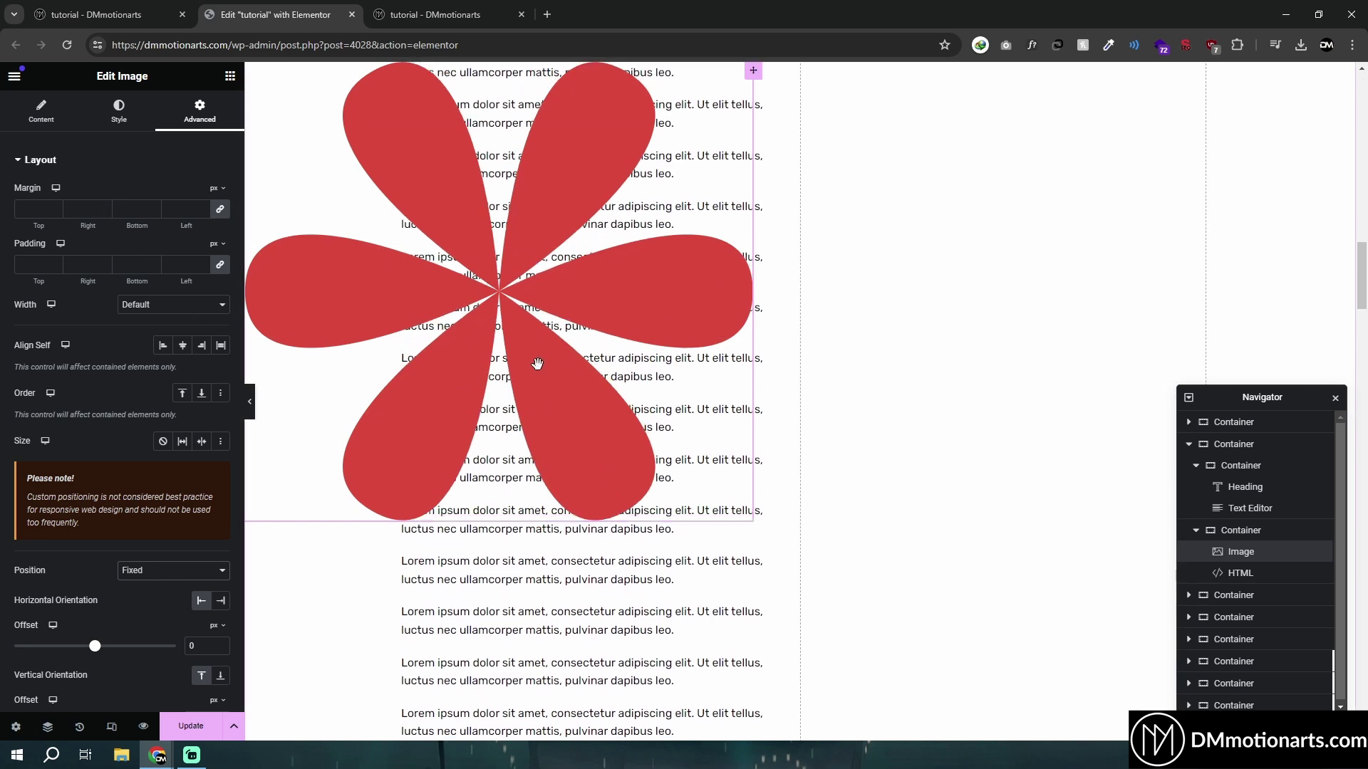
{"action": "scroll", "coordinate": [827, 499], "scroll_direction": "down", "scroll_amount": 5}
{"action": "scroll", "coordinate": [855, 441], "scroll_direction": "up", "scroll_amount": 8}
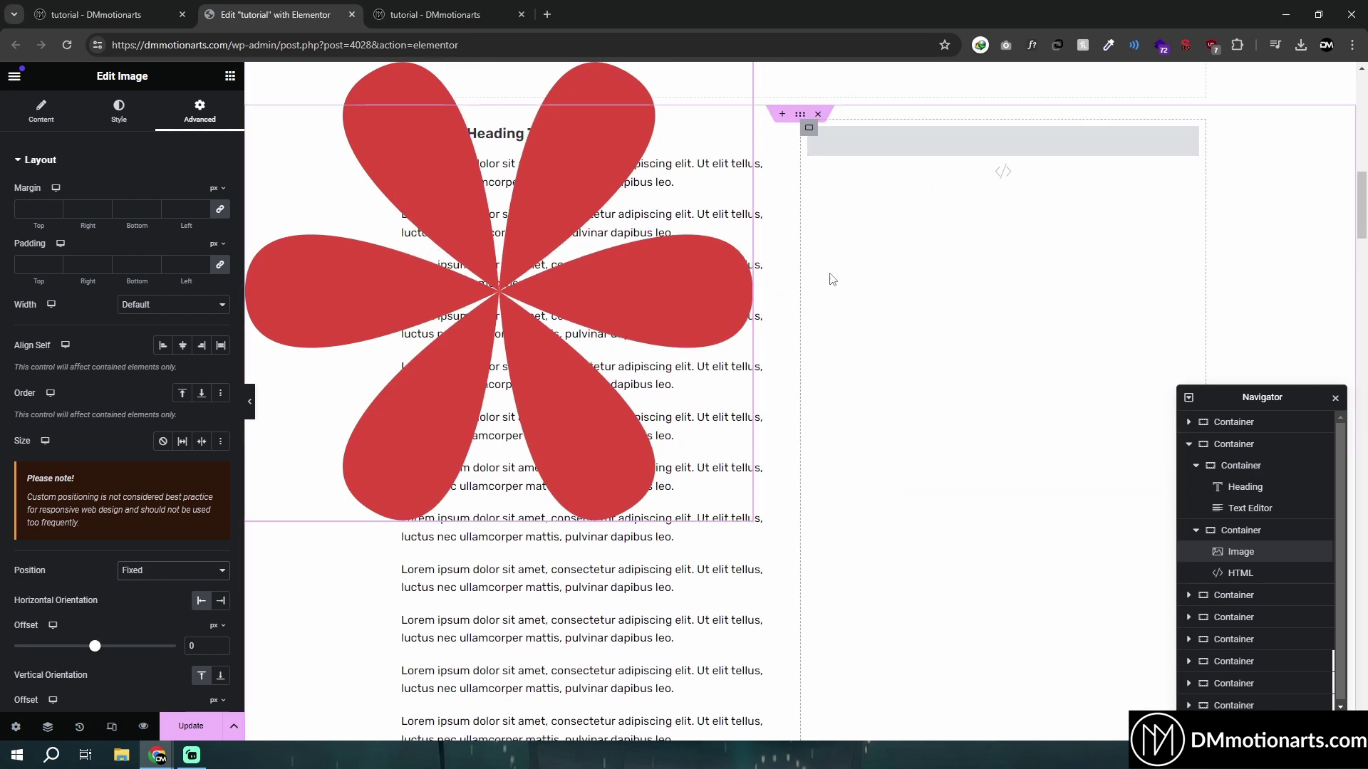
{"action": "scroll", "coordinate": [840, 470], "scroll_direction": "down", "scroll_amount": 5}
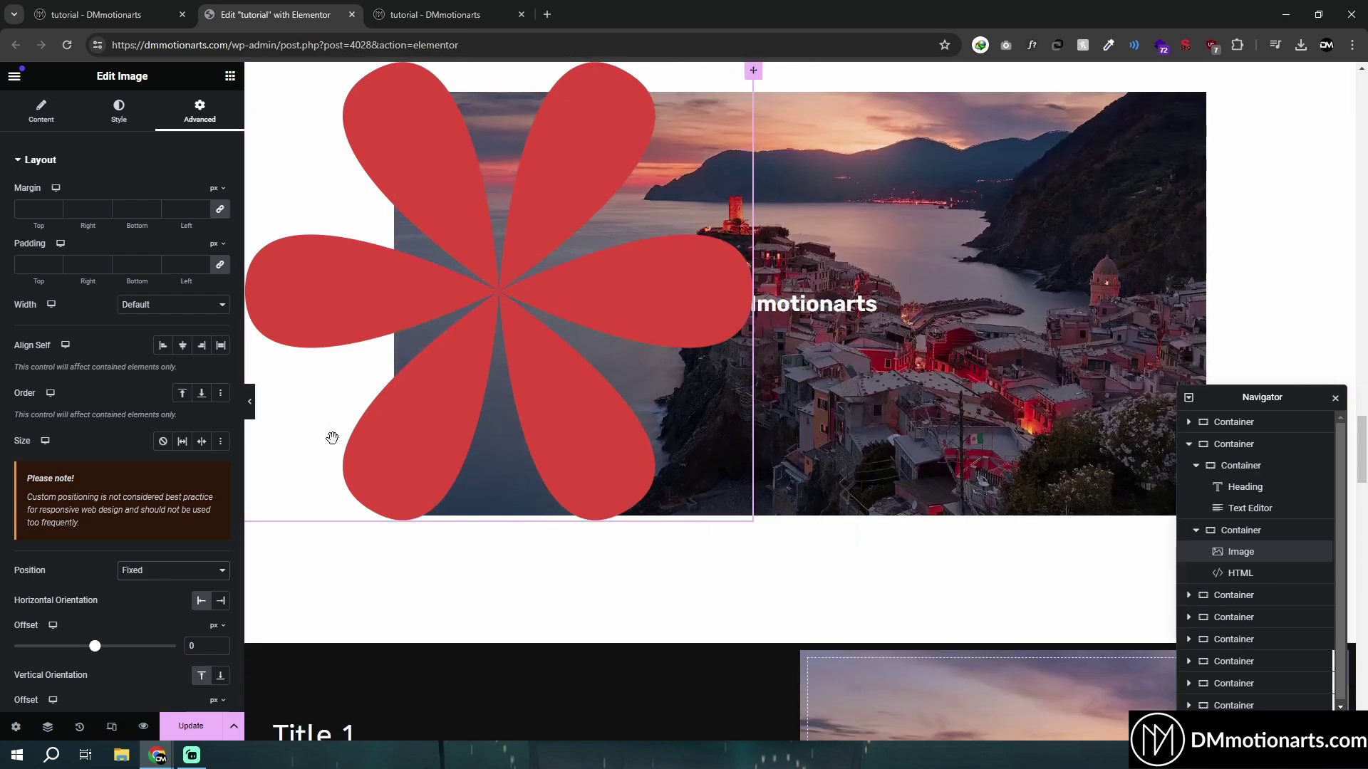
{"action": "scroll", "coordinate": [332, 437], "scroll_direction": "down", "scroll_amount": 1}
{"action": "scroll", "coordinate": [323, 519], "scroll_direction": "up", "scroll_amount": 5}
{"action": "scroll", "coordinate": [178, 572], "scroll_direction": "down", "scroll_amount": 3}
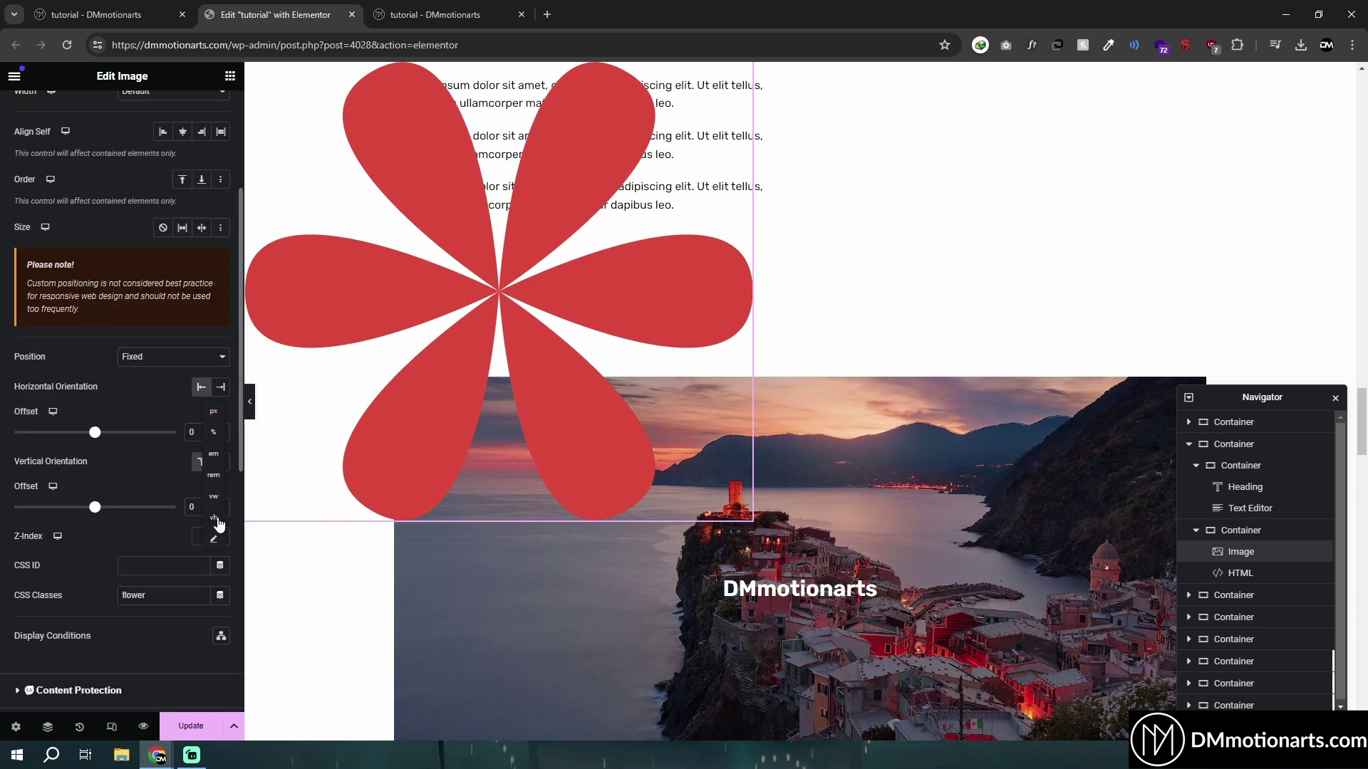
{"action": "left_click", "coordinate": [215, 432]}
{"action": "left_click_drag", "start_coordinate": [95, 432], "coordinate": [114, 445]}
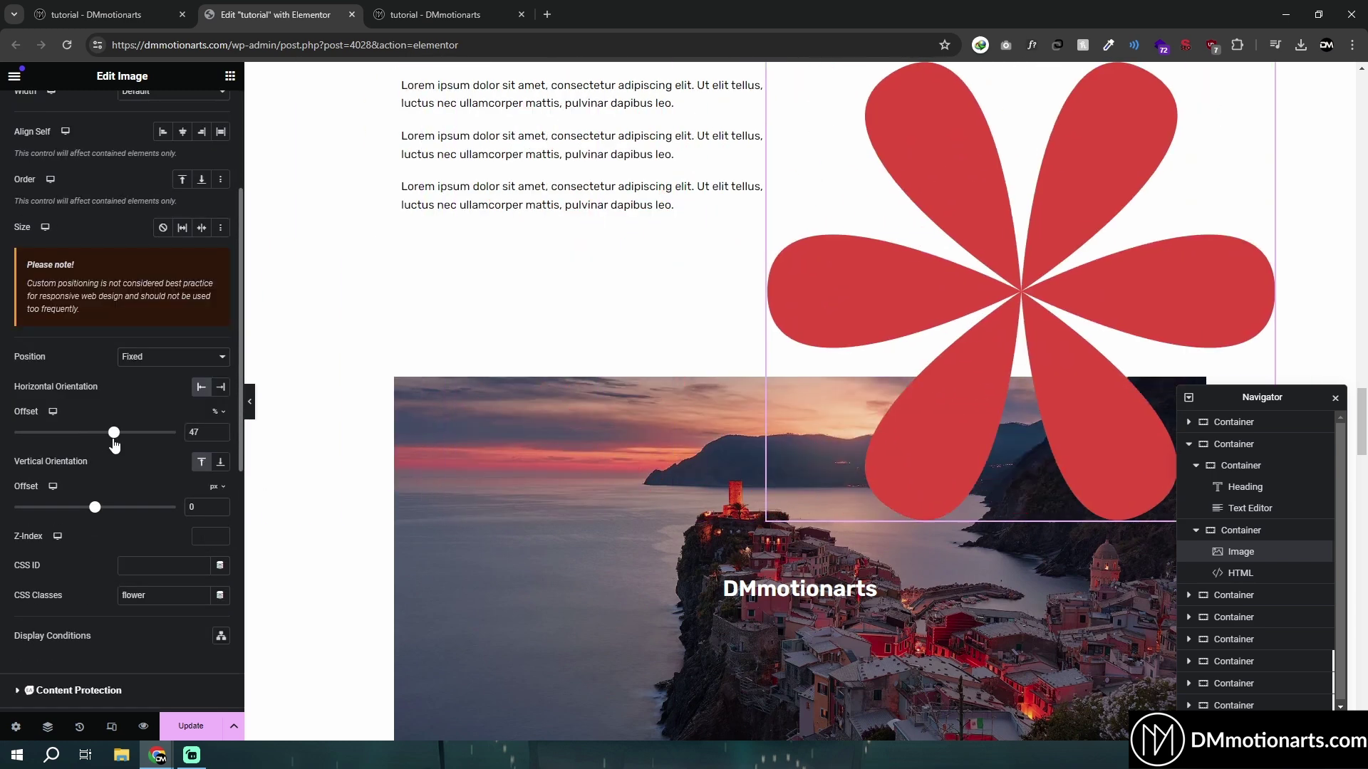
{"action": "scroll", "coordinate": [137, 278], "scroll_direction": "up", "scroll_amount": 3}
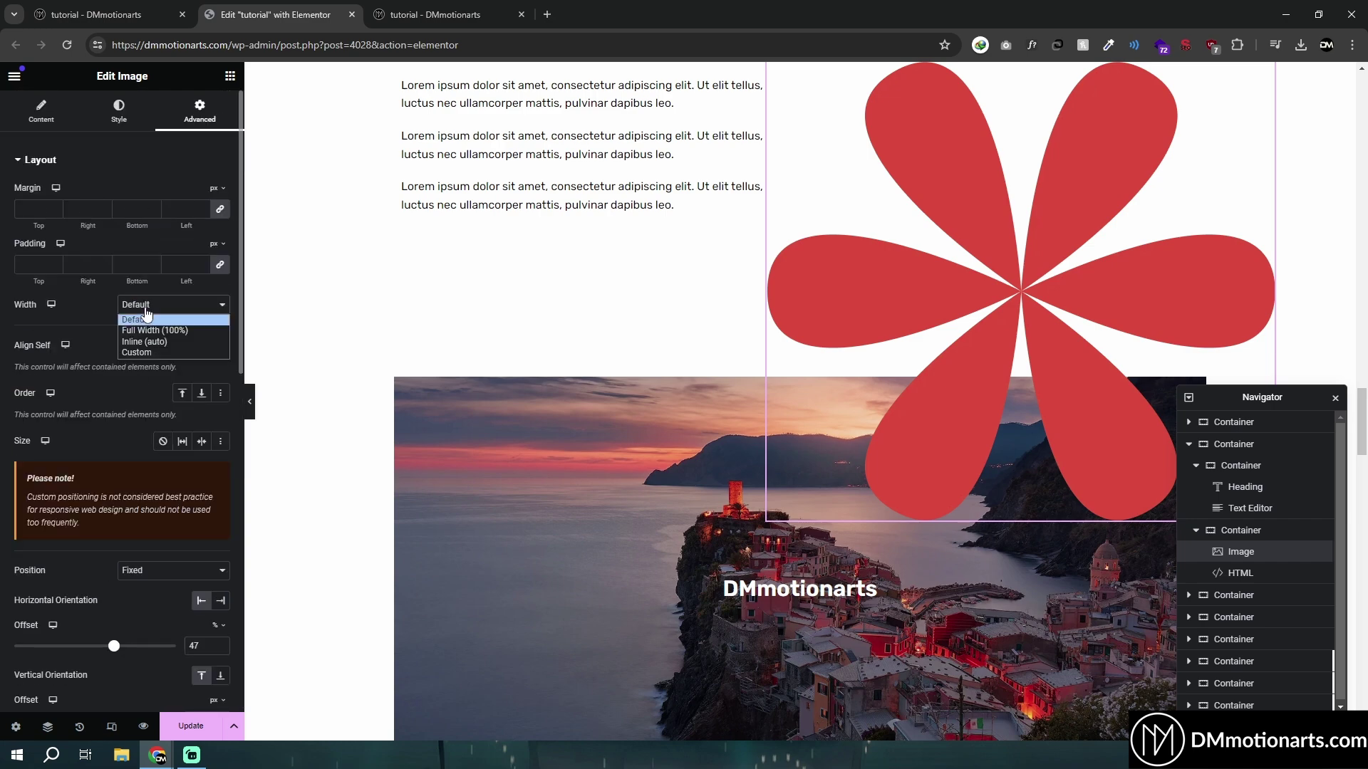
{"action": "left_click", "coordinate": [143, 352]}
{"action": "left_click_drag", "start_coordinate": [25, 350], "coordinate": [64, 365]}
{"action": "scroll", "coordinate": [555, 456], "scroll_direction": "up", "scroll_amount": 10}
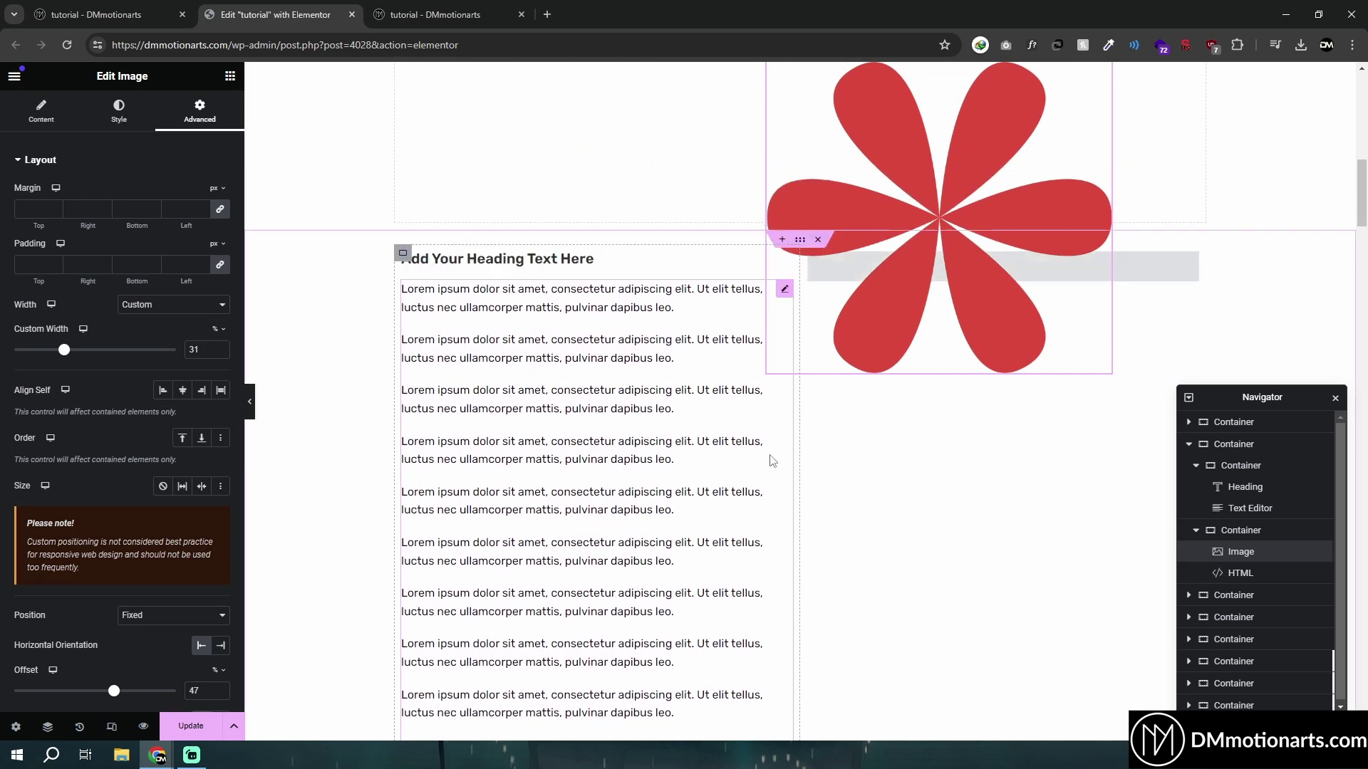
{"action": "scroll", "coordinate": [819, 498], "scroll_direction": "up", "scroll_amount": 5}
{"action": "scroll", "coordinate": [819, 437], "scroll_direction": "down", "scroll_amount": 5}
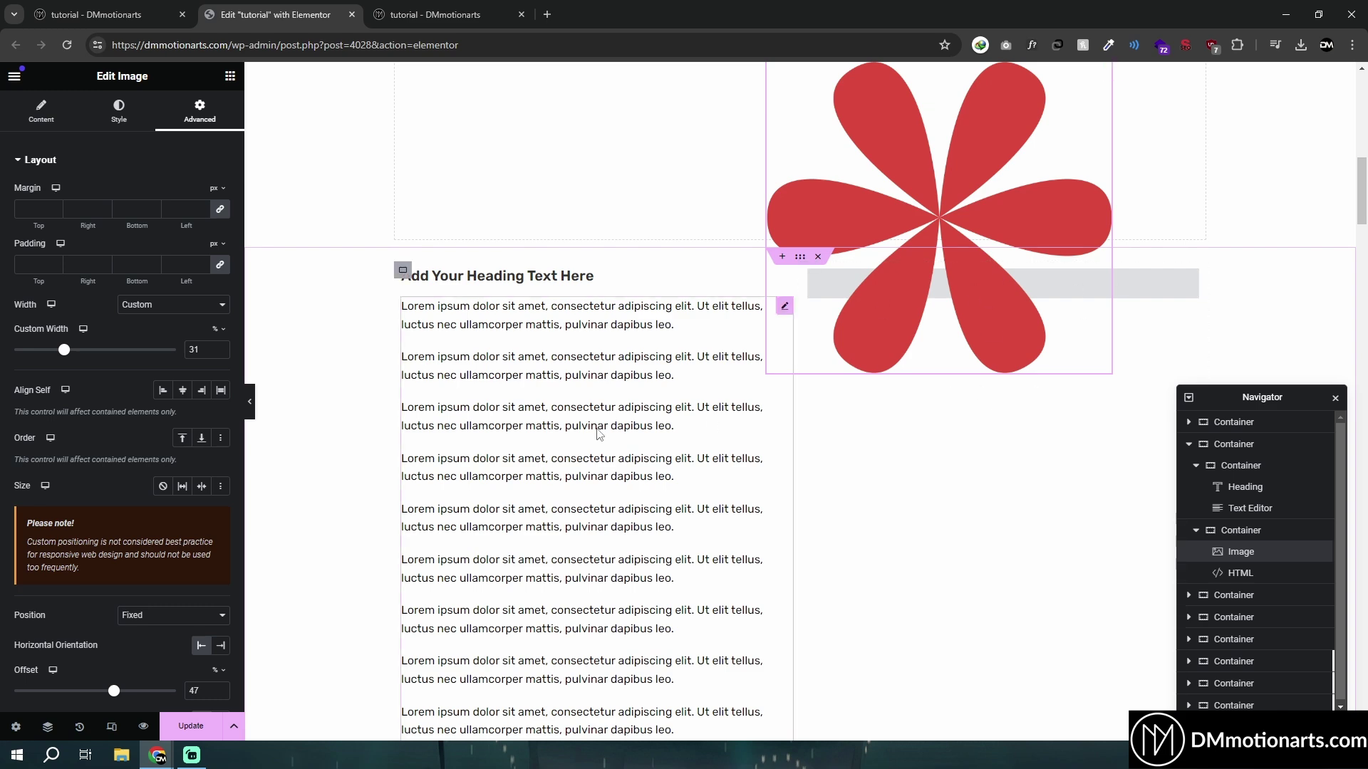
{"action": "scroll", "coordinate": [599, 432], "scroll_direction": "up", "scroll_amount": 5}
{"action": "key", "text": "ctrl+z"}
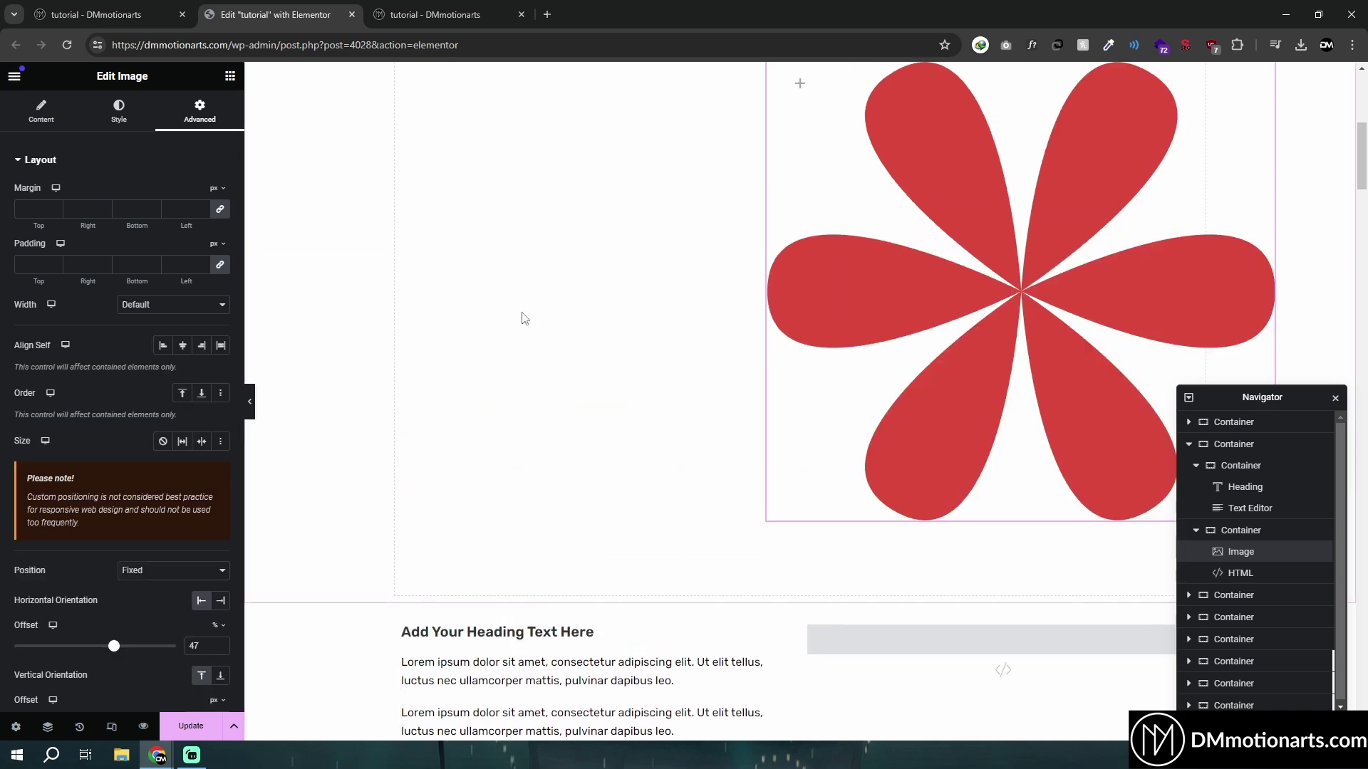
{"action": "key", "text": "ctrl+z"}
{"action": "key", "text": "ctrl+z"}
Dock the Navigator at the right edge, leaving the flower's Position at Default
{"action": "scroll", "coordinate": [520, 315], "scroll_direction": "down", "scroll_amount": 4}
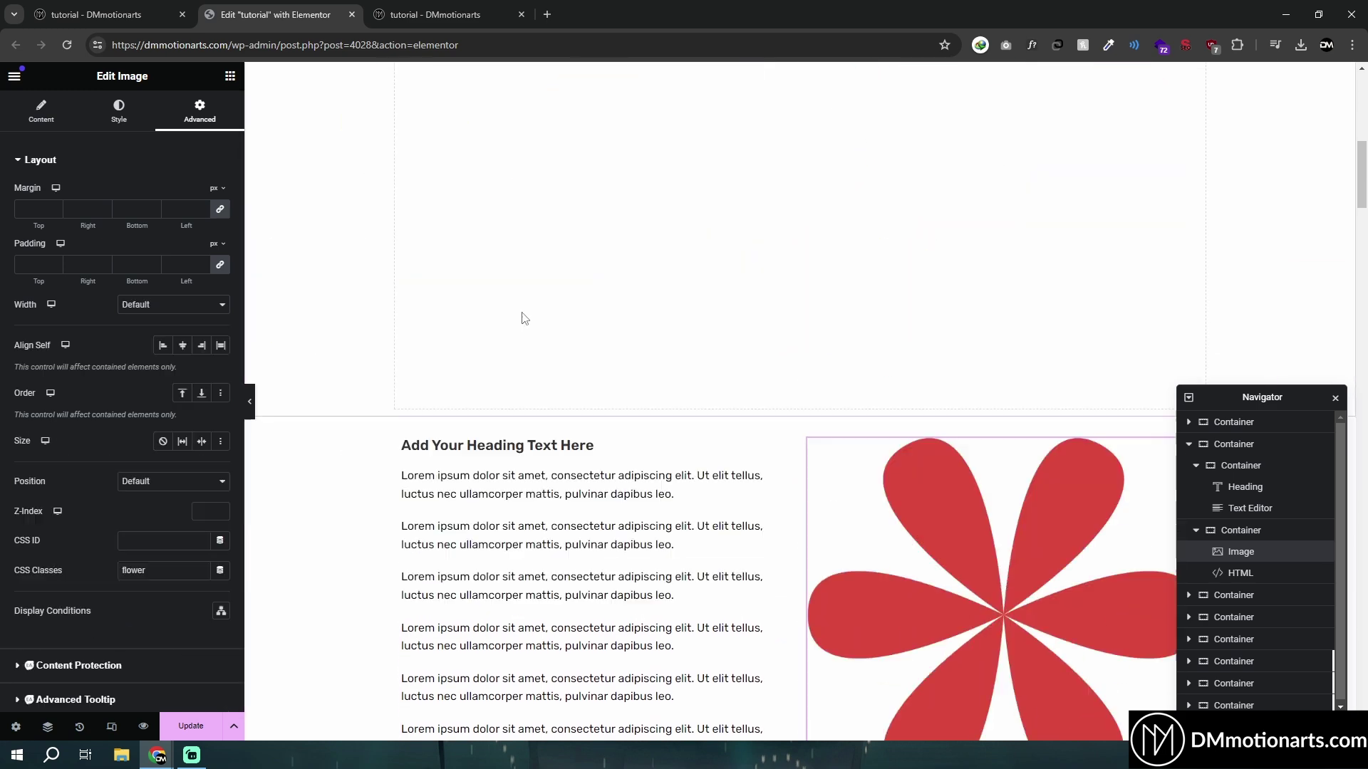
{"action": "scroll", "coordinate": [972, 430], "scroll_direction": "down", "scroll_amount": 3}
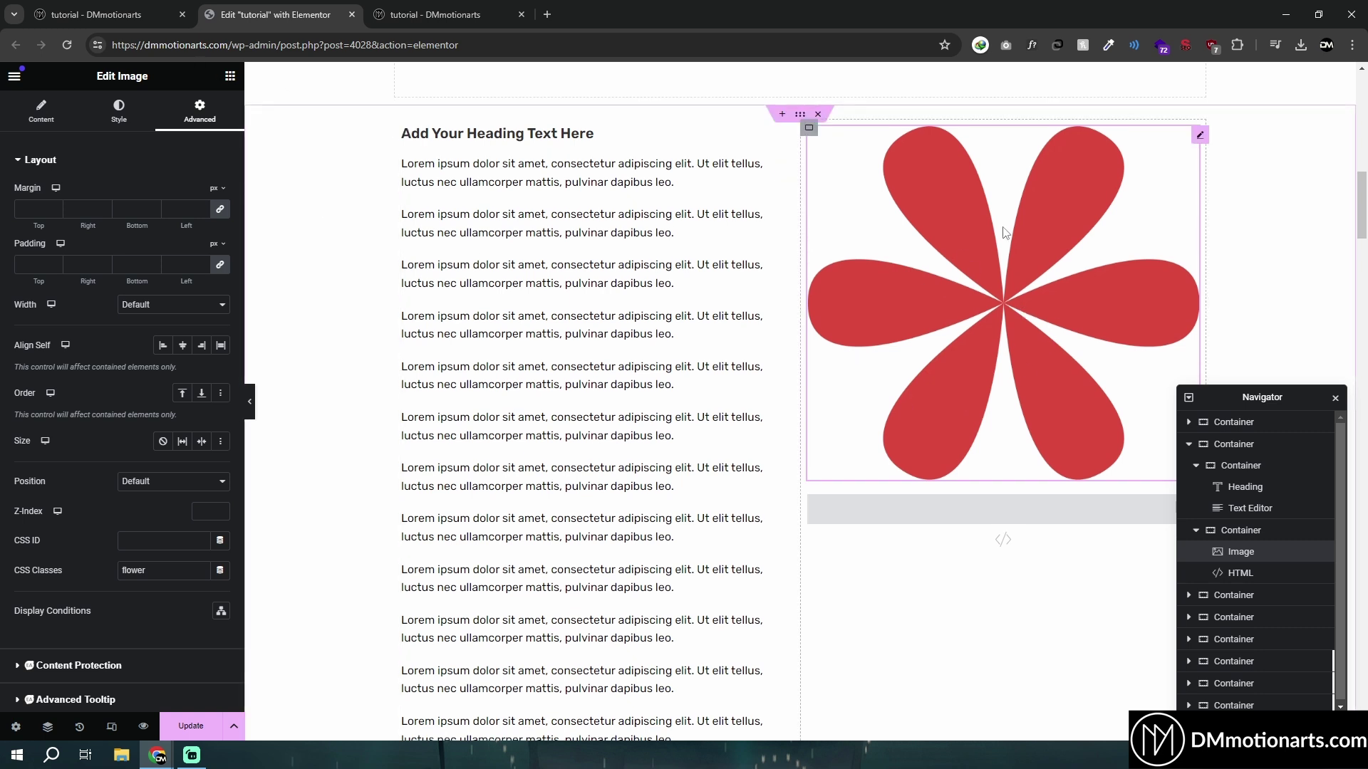
{"action": "left_click_drag", "start_coordinate": [1285, 395], "coordinate": [1129, 347]}
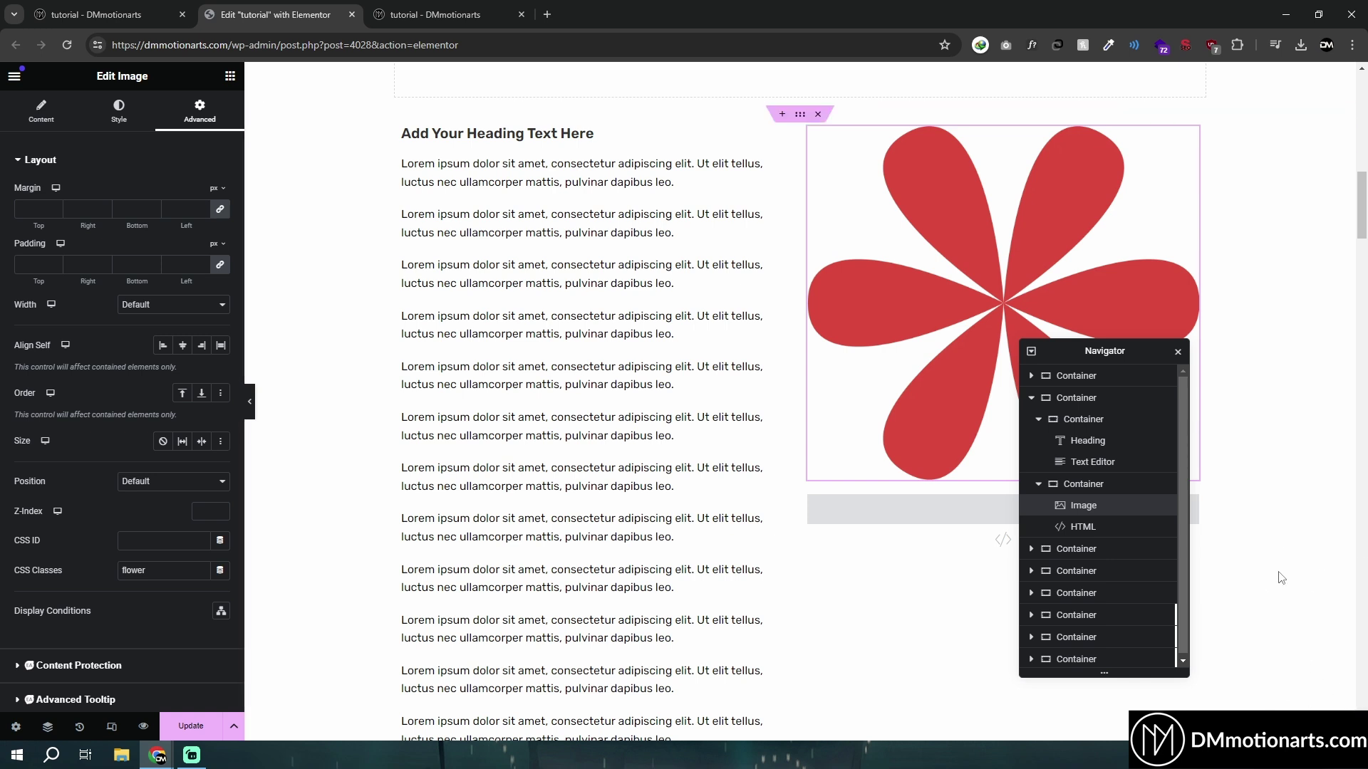
{"action": "left_click", "coordinate": [173, 483]}
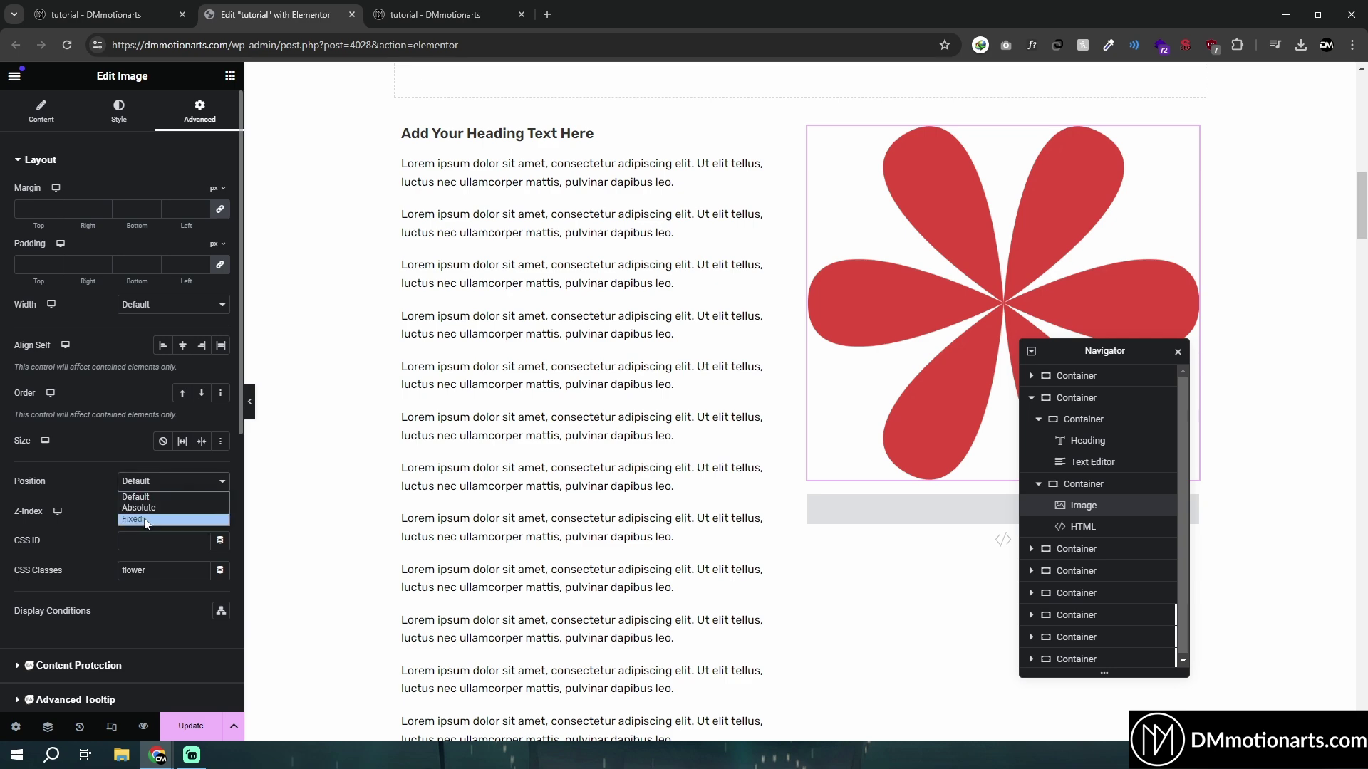
{"action": "left_click", "coordinate": [2, 463]}
{"action": "scroll", "coordinate": [817, 441], "scroll_direction": "down", "scroll_amount": 5}
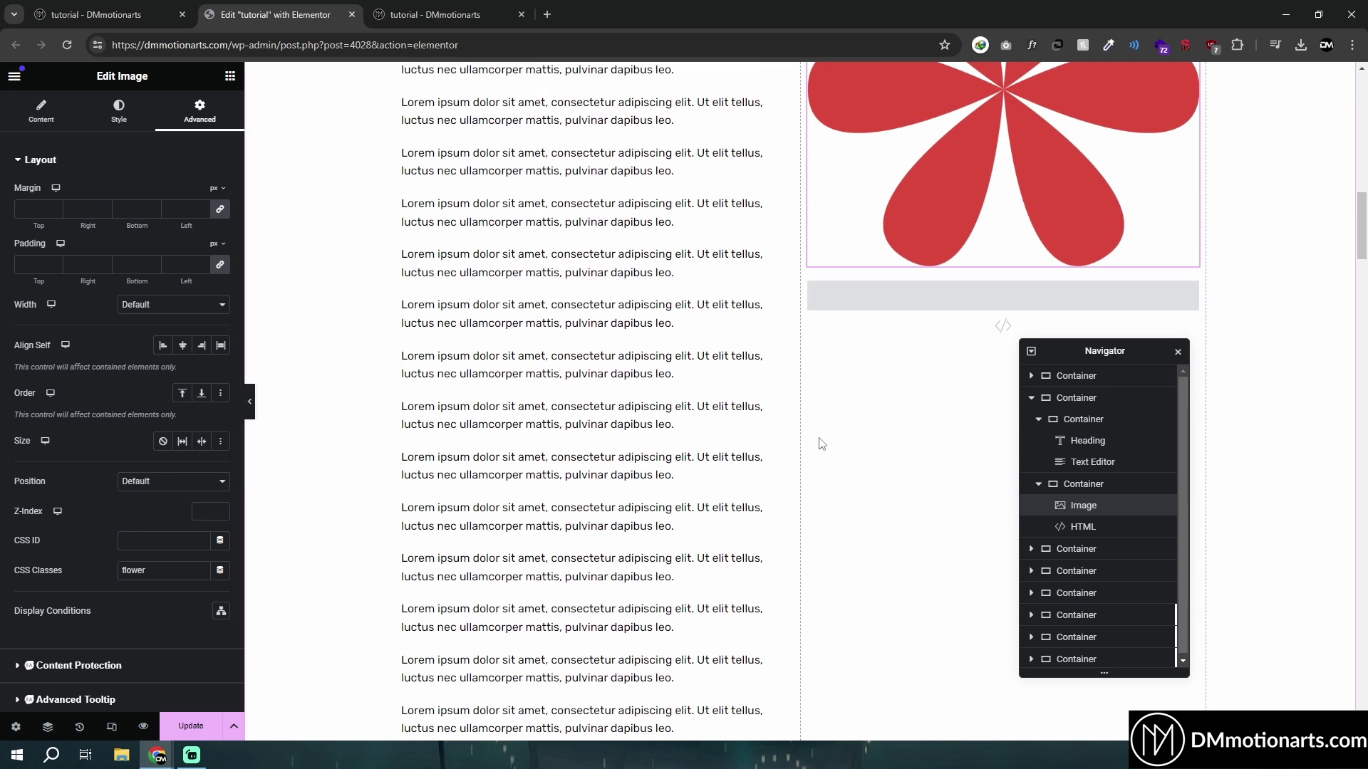
{"action": "left_click_drag", "start_coordinate": [1071, 354], "coordinate": [1300, 371]}
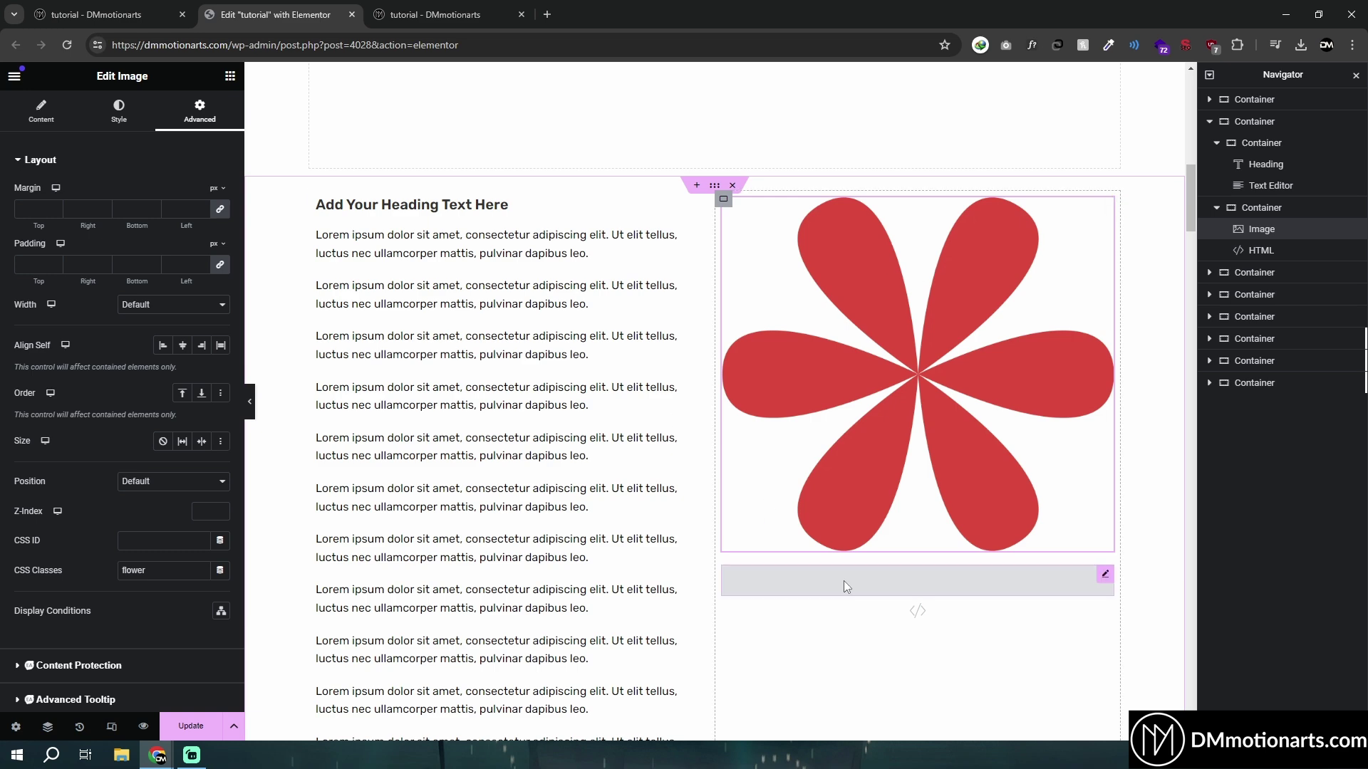
Open the HTML widget's .flower CSS and scroll the canvas to check the flower stays near the top
{"action": "left_click", "coordinate": [847, 586]}
{"action": "left_click", "coordinate": [209, 288]}
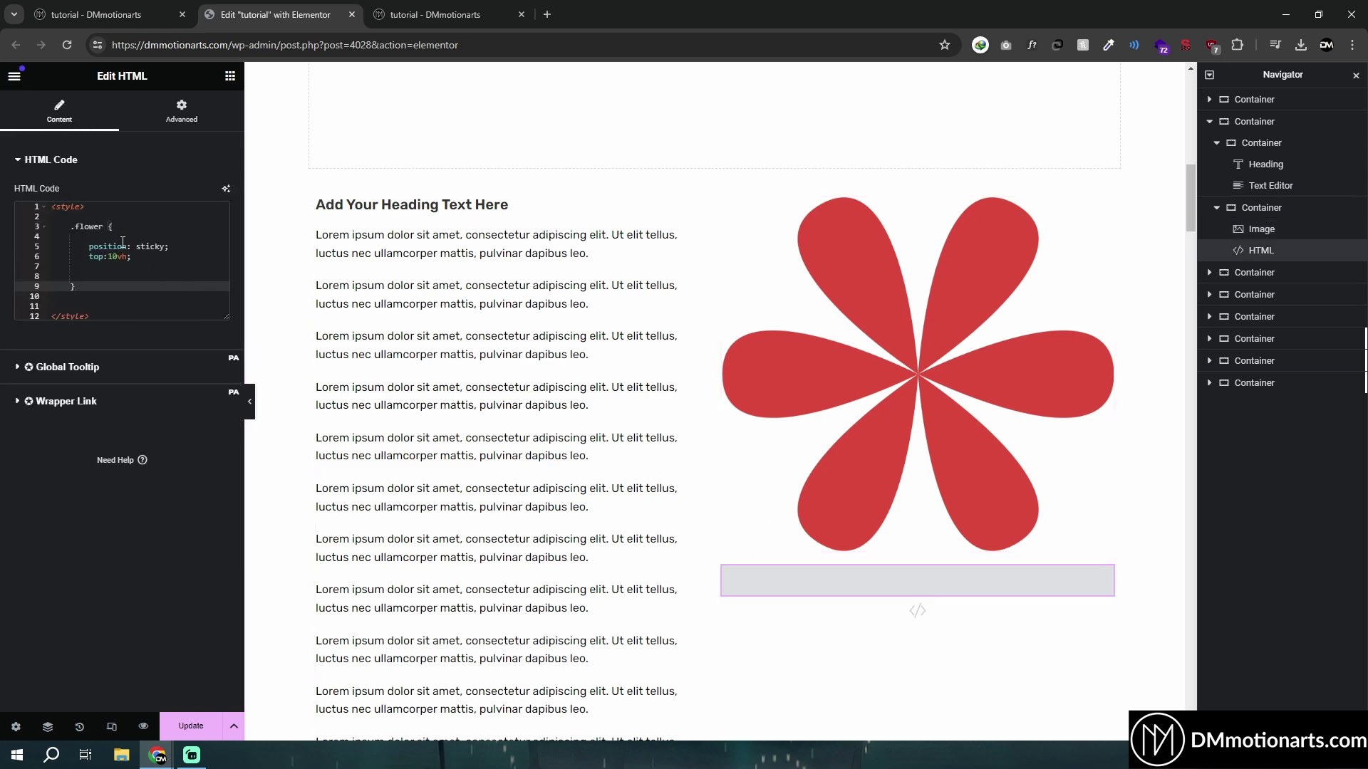
{"action": "scroll", "coordinate": [687, 361], "scroll_direction": "down", "scroll_amount": 5}
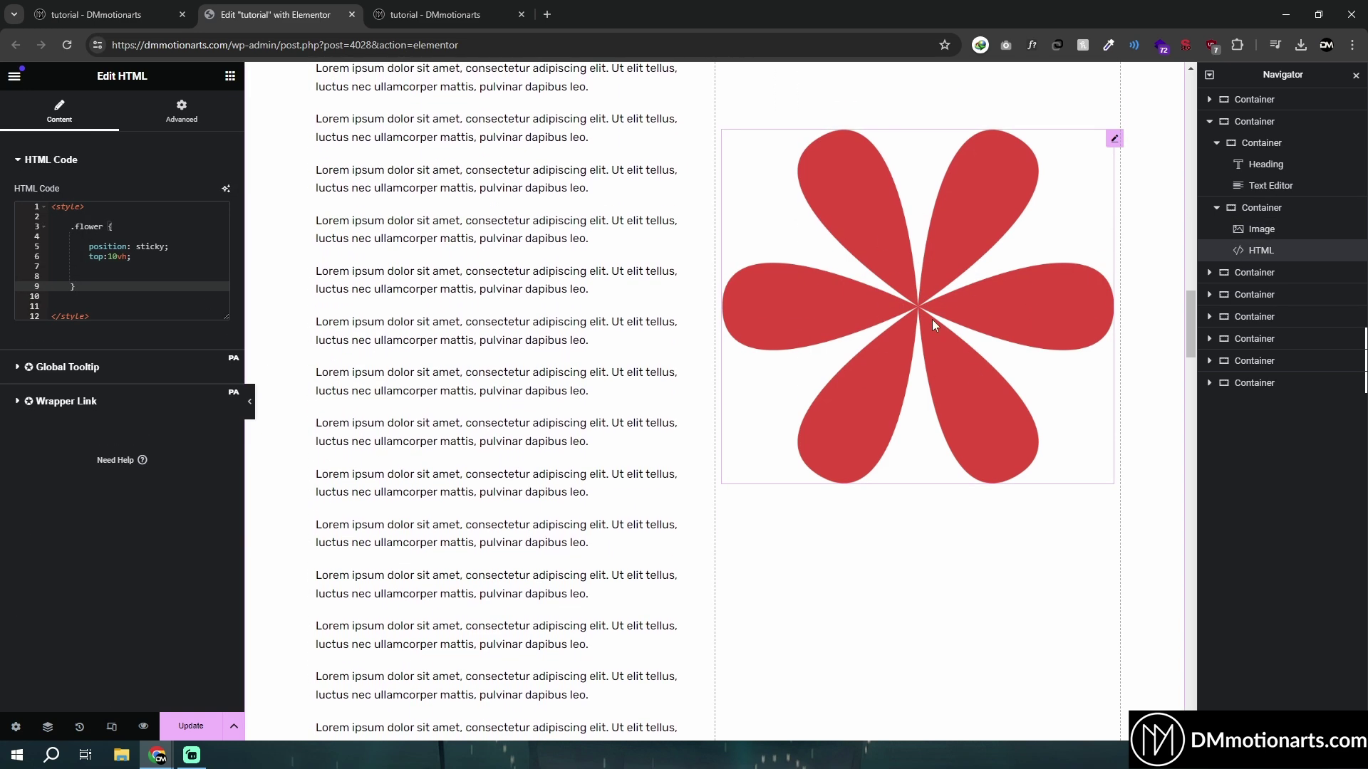
{"action": "scroll", "coordinate": [905, 337], "scroll_direction": "down", "scroll_amount": 8}
{"action": "scroll", "coordinate": [906, 342], "scroll_direction": "up", "scroll_amount": 3}
{"action": "scroll", "coordinate": [909, 349], "scroll_direction": "down", "scroll_amount": 1}
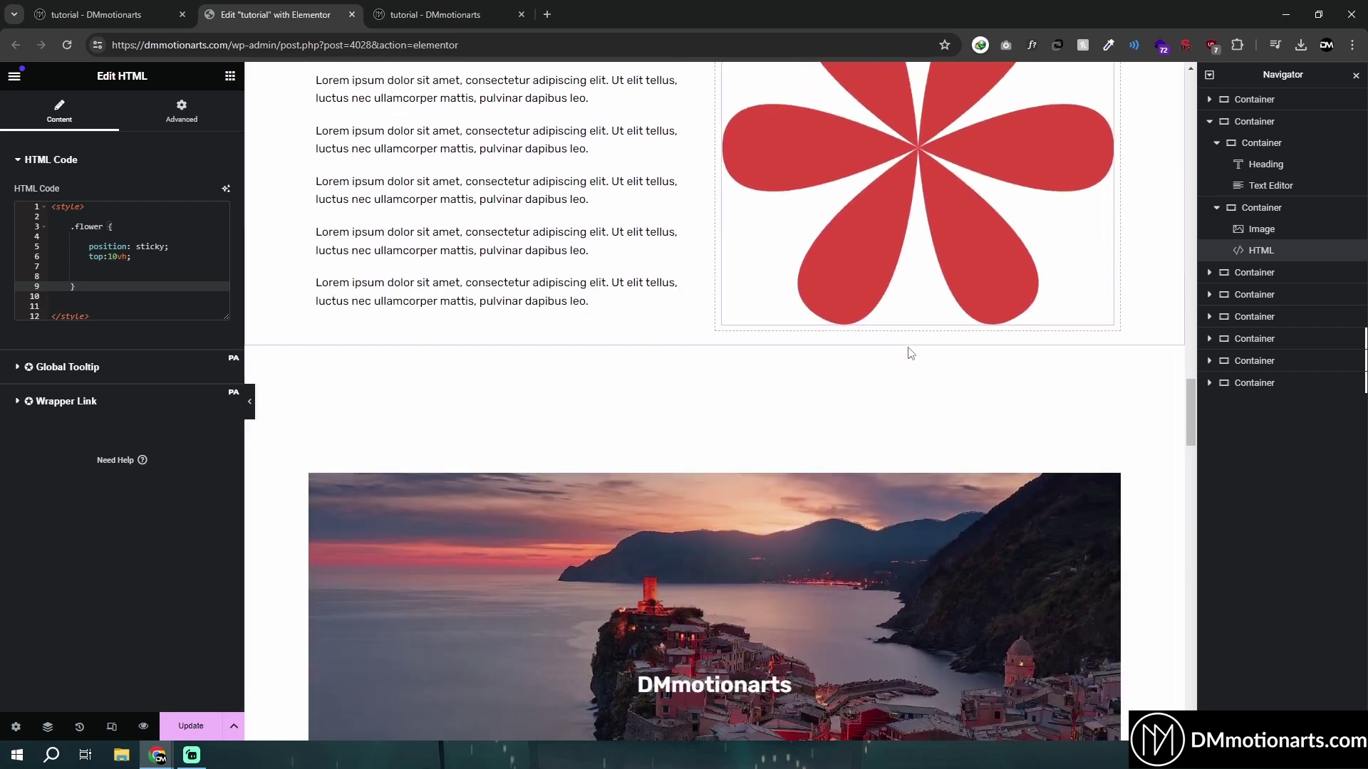
{"action": "scroll", "coordinate": [911, 353], "scroll_direction": "down", "scroll_amount": 1}
{"action": "scroll", "coordinate": [911, 370], "scroll_direction": "down", "scroll_amount": 3}
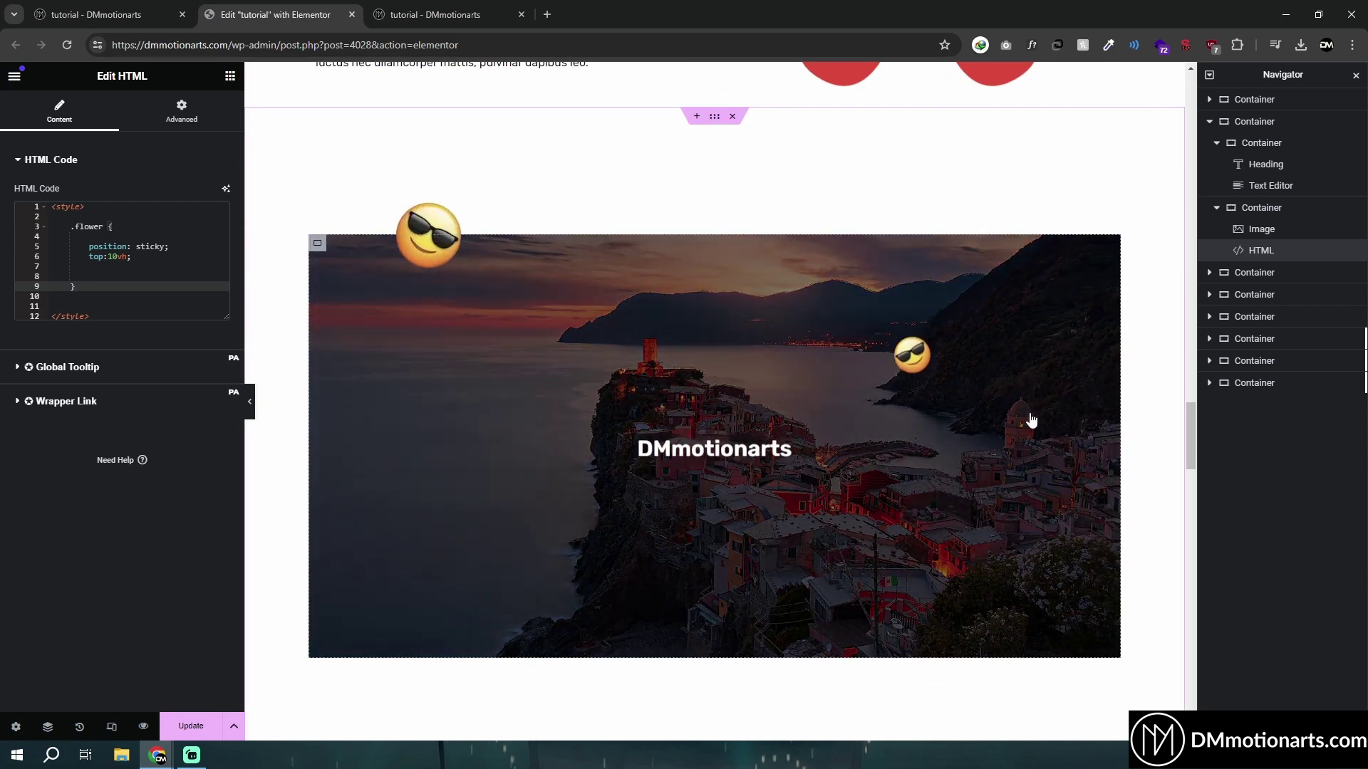
{"action": "scroll", "coordinate": [1031, 420], "scroll_direction": "down", "scroll_amount": 1}
{"action": "scroll", "coordinate": [1031, 420], "scroll_direction": "up", "scroll_amount": 6}
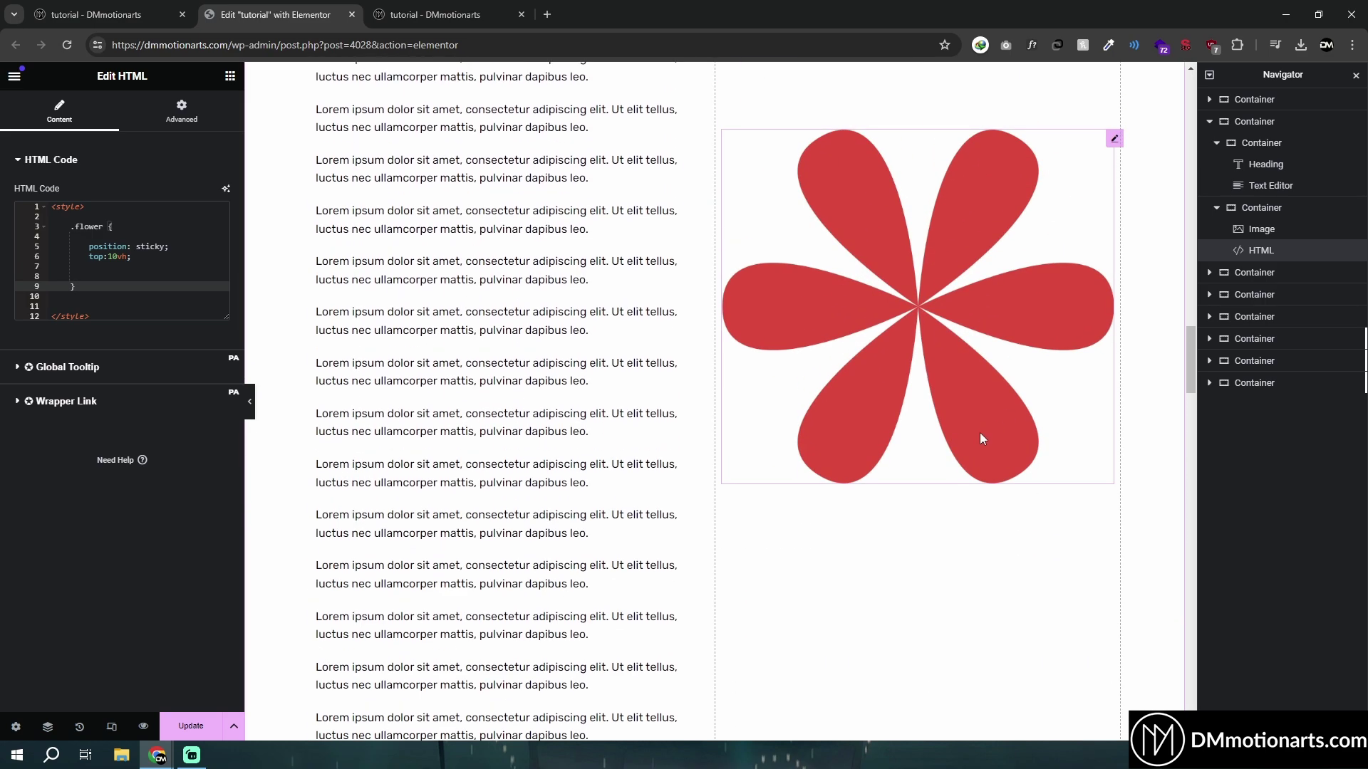
{"action": "scroll", "coordinate": [980, 433], "scroll_direction": "down", "scroll_amount": 1}
Place the caret on the blank line below the top:10vh rule in the CSS
{"action": "left_click", "coordinate": [92, 247]}
{"action": "left_click", "coordinate": [107, 267]}
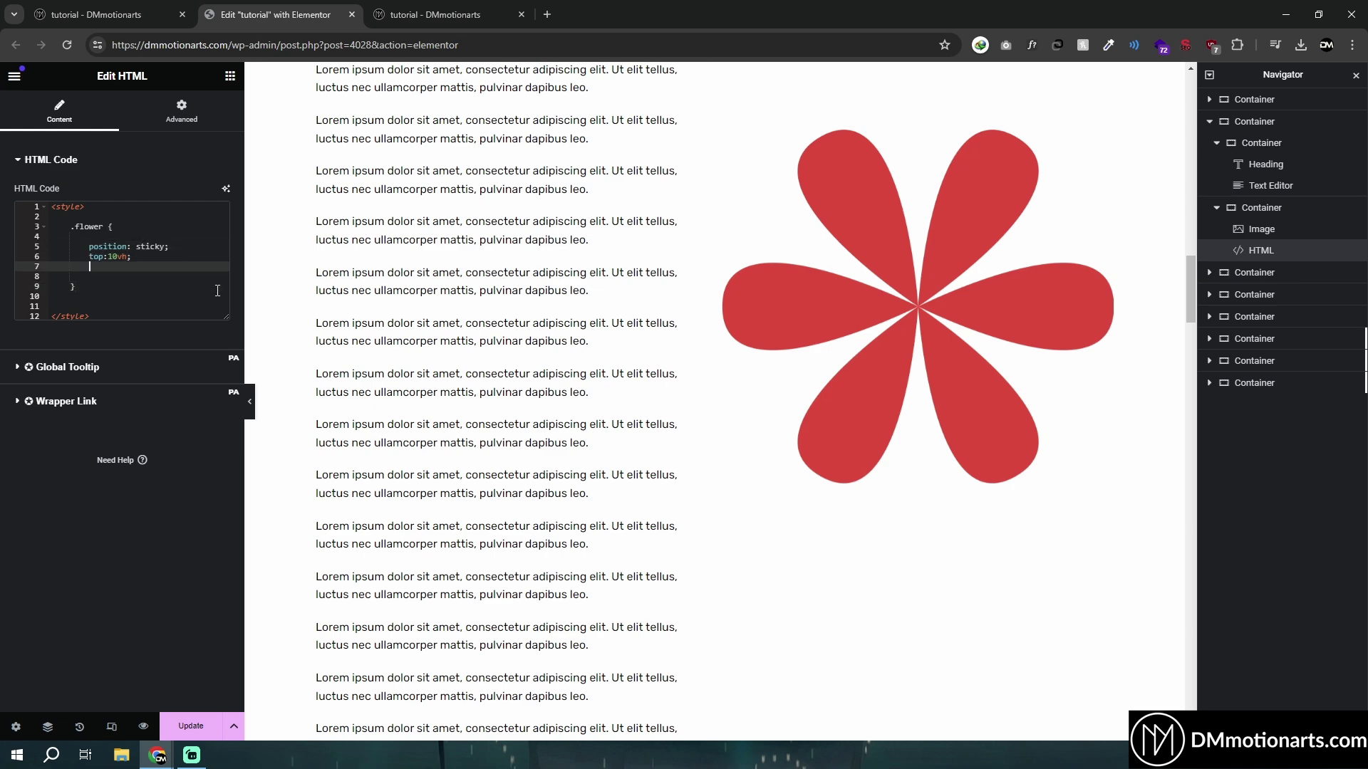
{"action": "scroll", "coordinate": [938, 491], "scroll_direction": "up", "scroll_amount": 5}
{"action": "scroll", "coordinate": [937, 485], "scroll_direction": "up", "scroll_amount": 3}
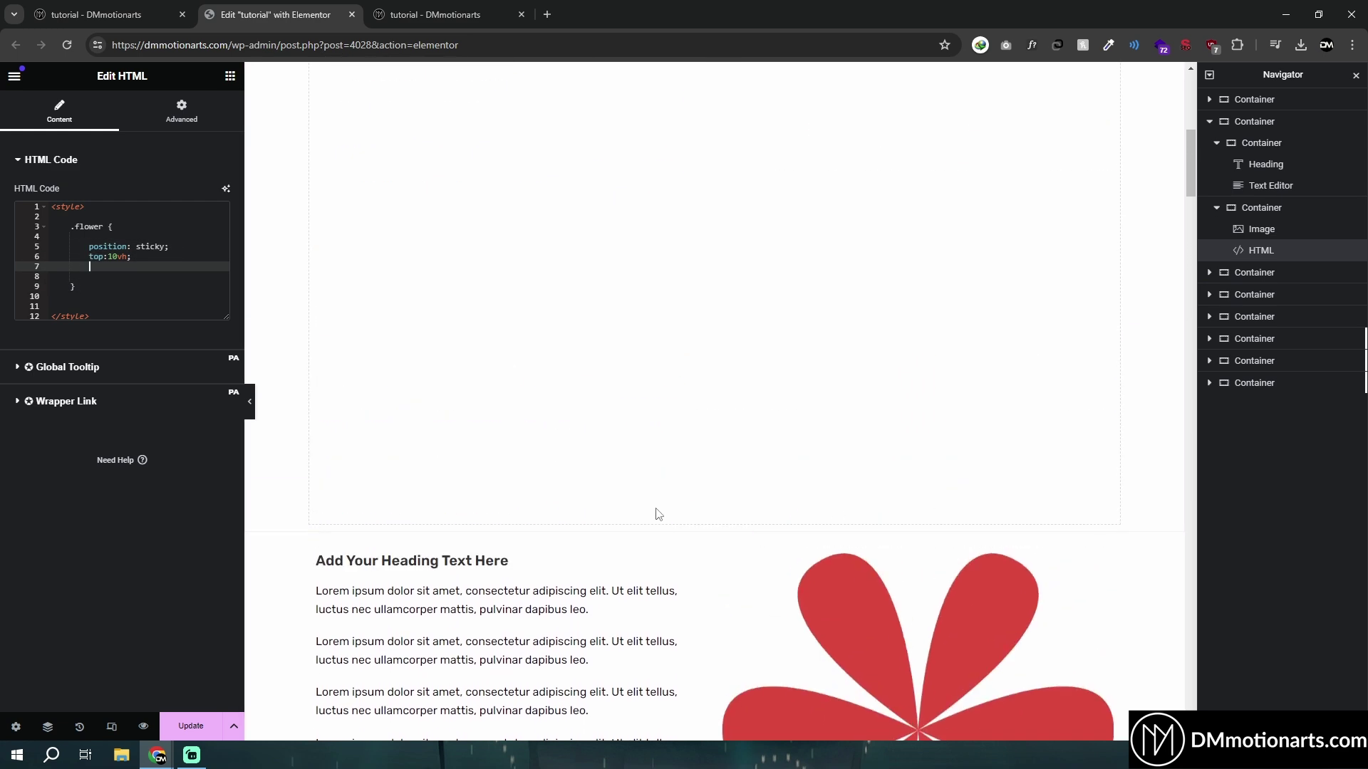